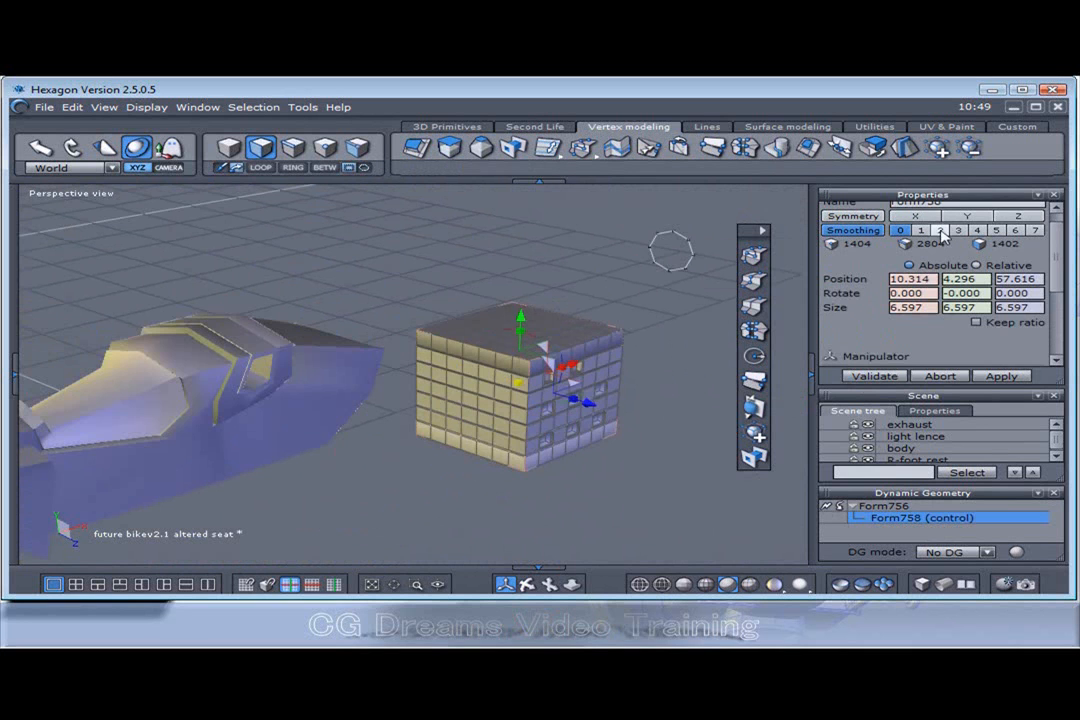
# Taper the dimpled block towards its top along the vertical axis with the Taper deformer.
pyautogui.moveTo(716, 405); pyautogui.dragTo(395, 487, button='middle')
pyautogui.scroll(2, 510, 446)
pyautogui.scroll(3, 511, 446)
pyautogui.scroll(-4, 512, 412)
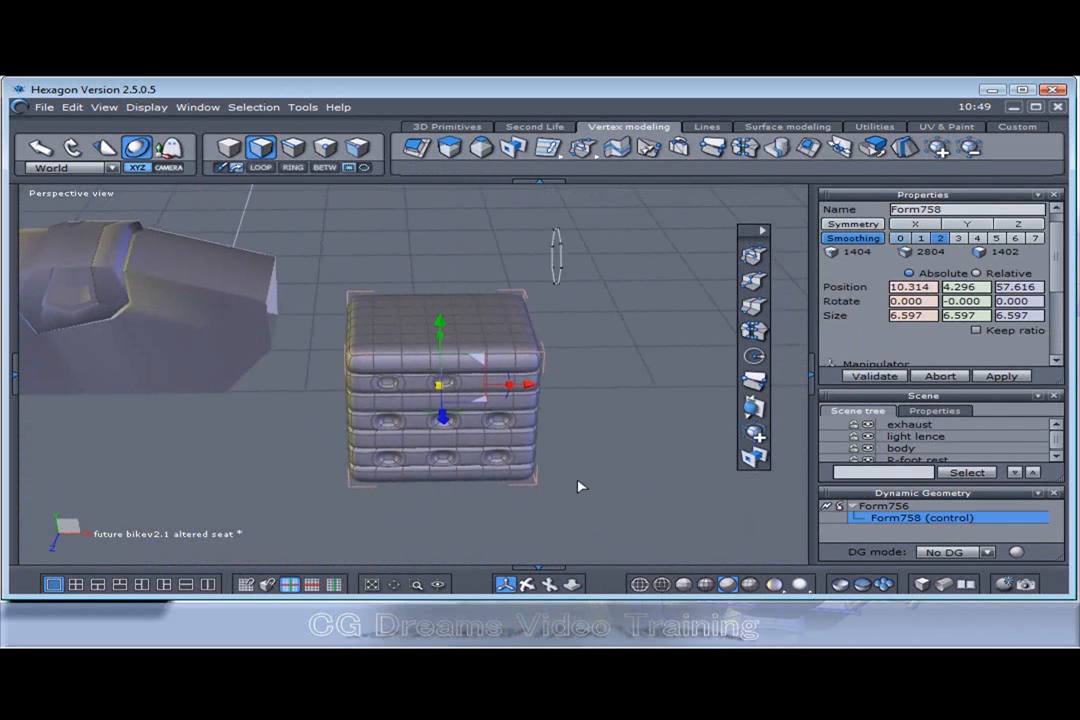
pyautogui.moveTo(579, 489); pyautogui.dragTo(578, 478, button='middle')
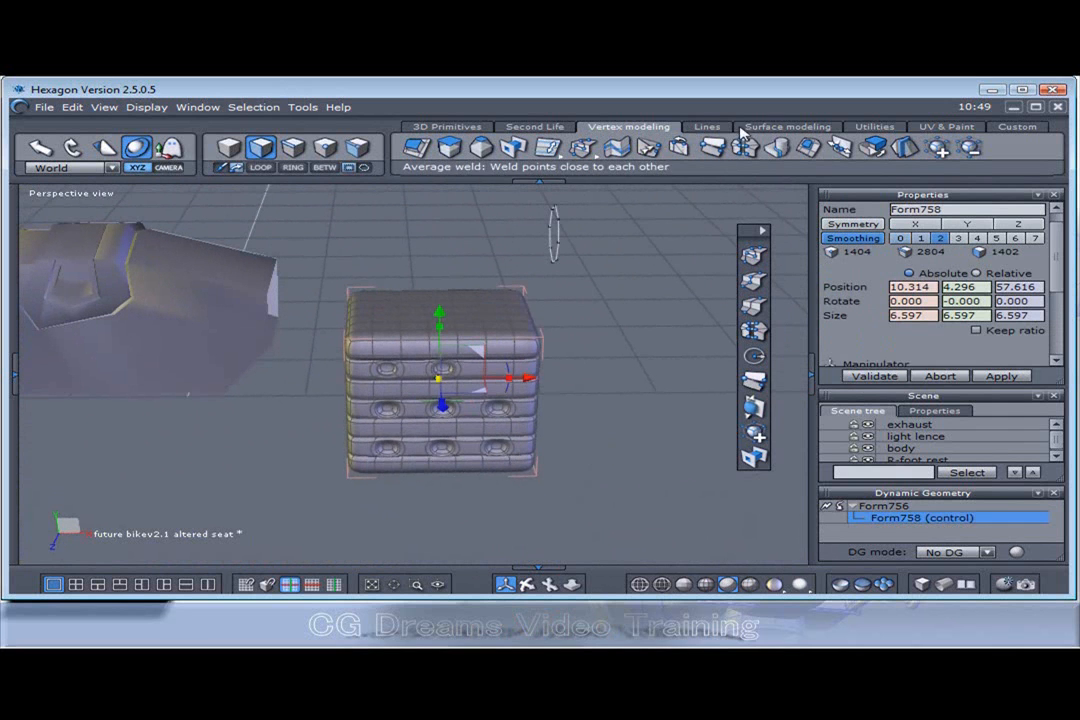
pyautogui.click(874, 126)
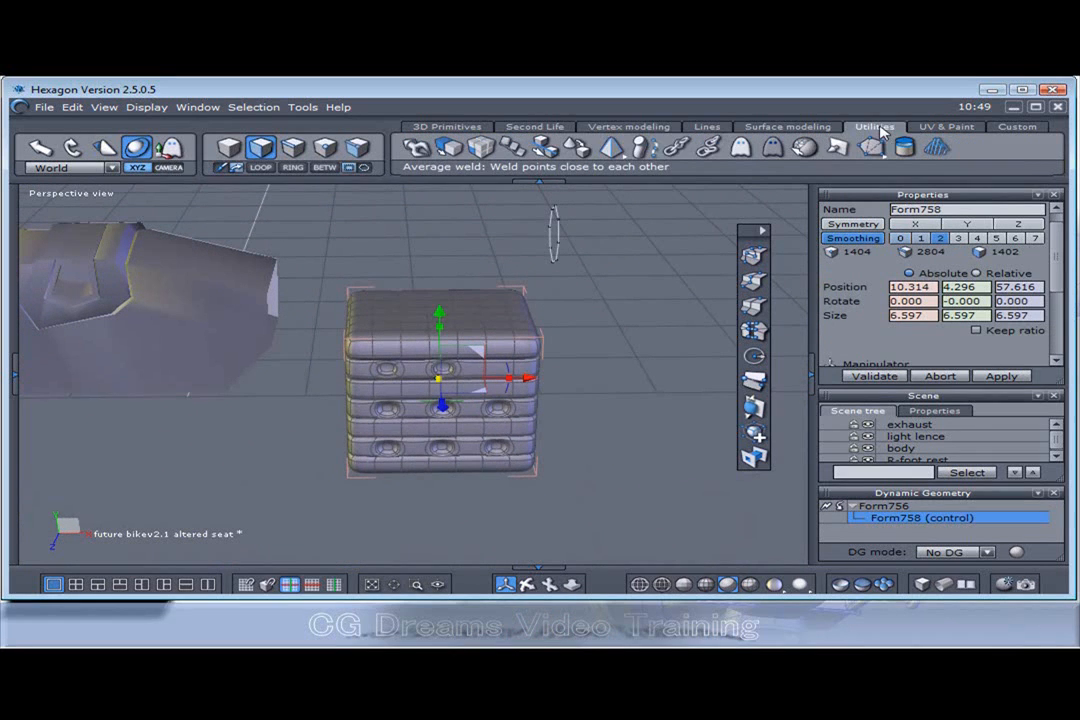
pyautogui.click(612, 148)
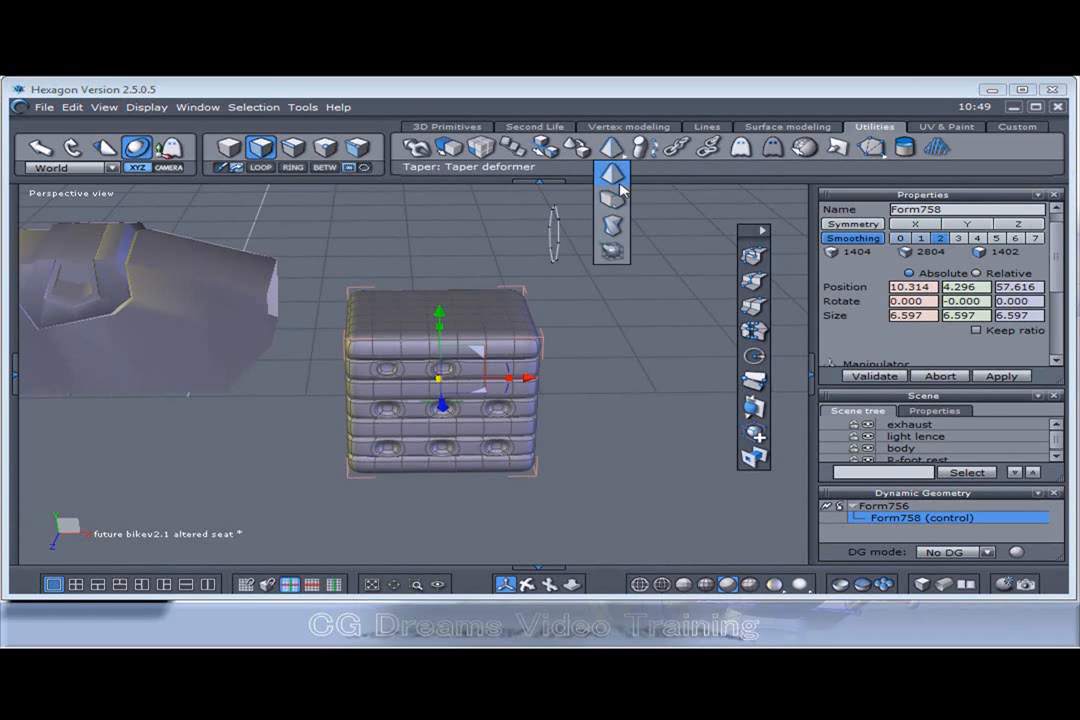
pyautogui.click(612, 174)
pyautogui.moveTo(524, 292); pyautogui.dragTo(506, 316)
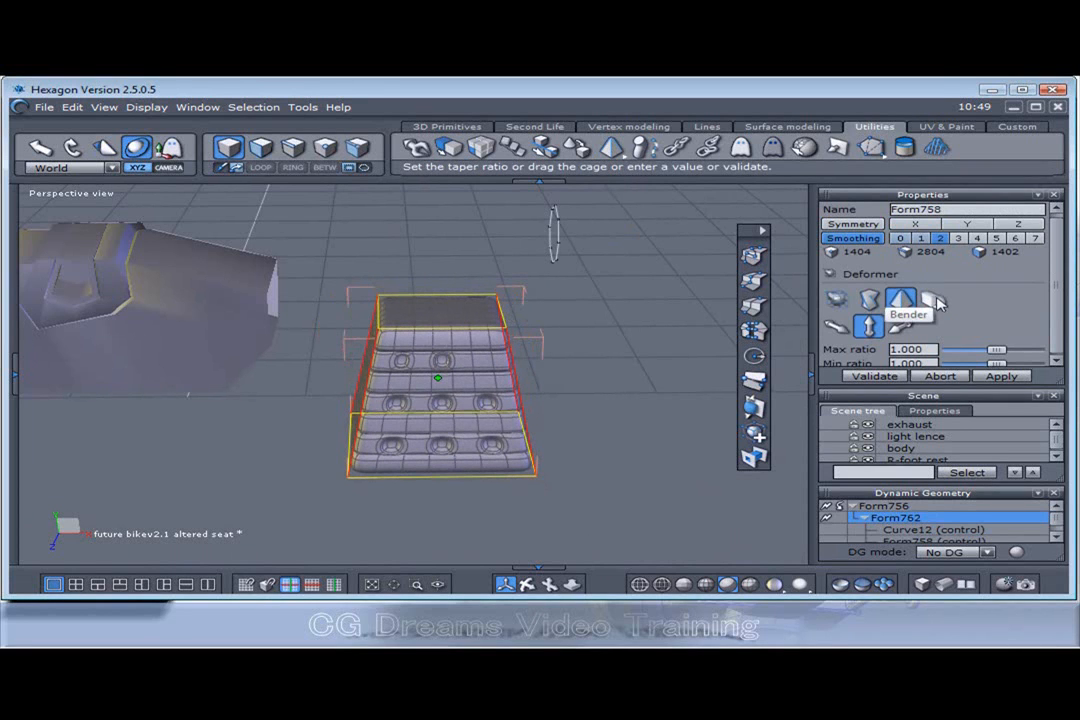
# Bend the tapered block sideways with the Bender deformer and move it to about Z 49.931, nearer the bike body.
pyautogui.moveTo(458, 309)
pyautogui.mouseDown()
pyautogui.moveTo(436, 306)
pyautogui.moveTo(457, 310)
pyautogui.mouseUp()
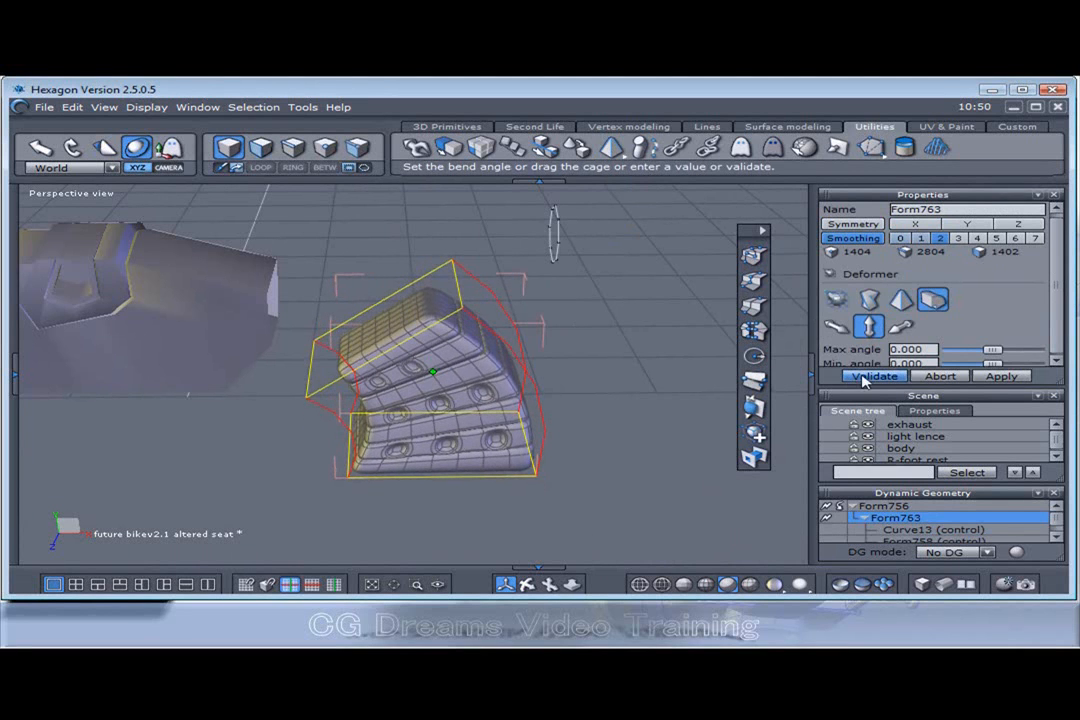
pyautogui.scroll(-4, 598, 400)
pyautogui.moveTo(598, 400); pyautogui.dragTo(557, 400, button='middle')
pyautogui.moveTo(519, 373); pyautogui.dragTo(496, 379)
pyautogui.moveTo(498, 392); pyautogui.dragTo(497, 418, button='middle')
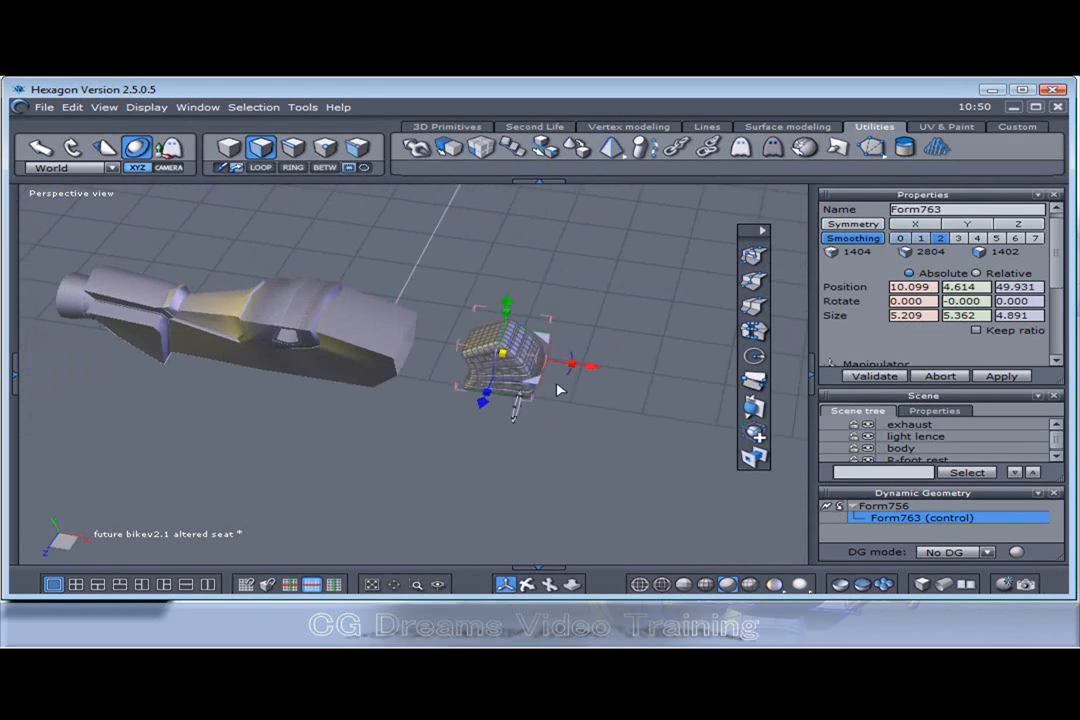
# Inspect the bent block's plain outer side and split the workspace into four views, framing the block in the Right view.
pyautogui.moveTo(587, 383); pyautogui.dragTo(310, 412, button='middle')
pyautogui.scroll(4, 476, 425)
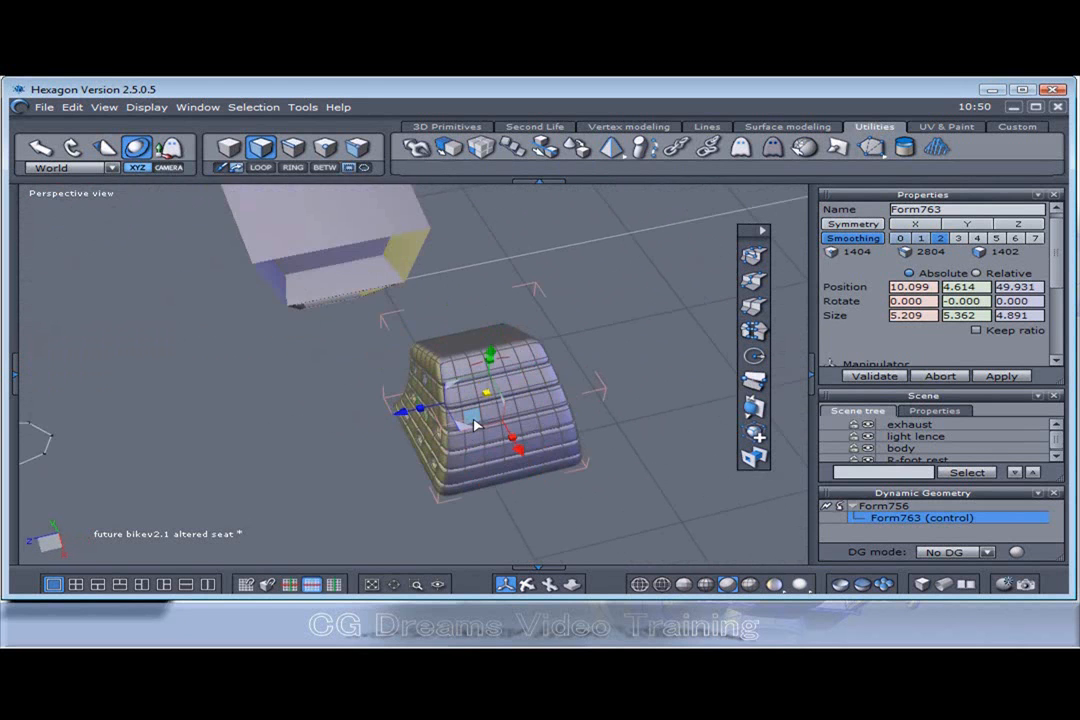
pyautogui.scroll(4, 487, 347)
pyautogui.click(443, 362)
pyautogui.scroll(-3, 459, 366)
pyautogui.moveTo(489, 432); pyautogui.dragTo(408, 403, button='middle')
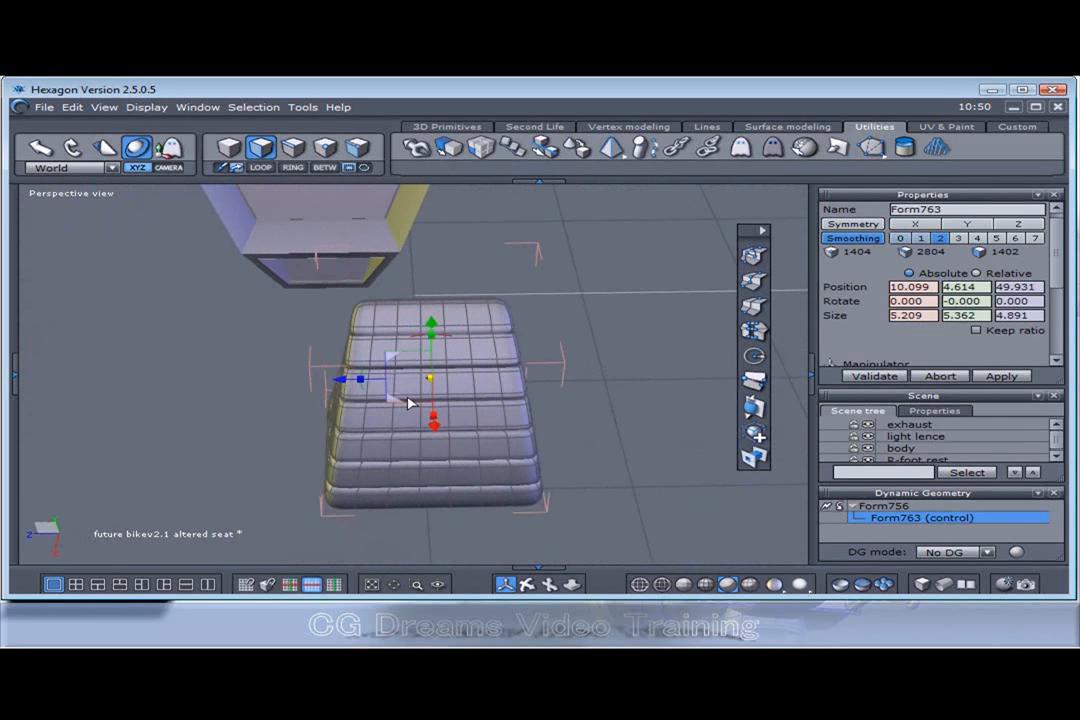
pyautogui.click(75, 584)
pyautogui.scroll(2, 653, 419)
pyautogui.scroll(2, 617, 491)
pyautogui.scroll(-3, 617, 491)
pyautogui.scroll(-1, 617, 491)
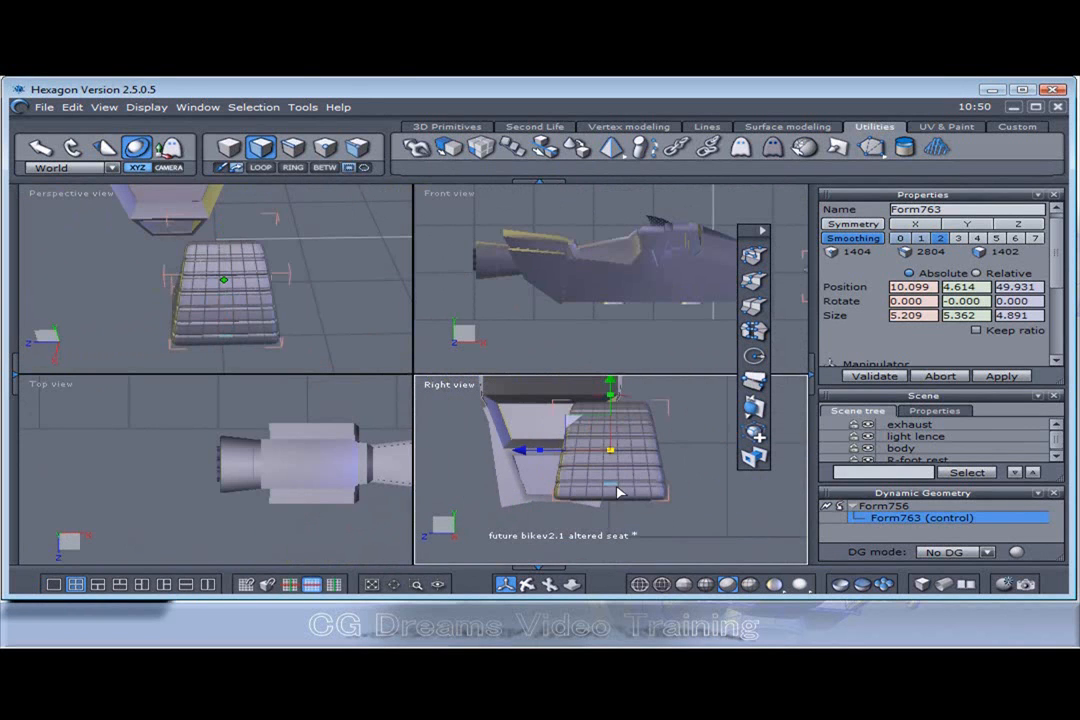
# Try to box-select the middle columns of faces on the smoothed block in the Right view.
pyautogui.moveTo(586, 381); pyautogui.dragTo(598, 421)
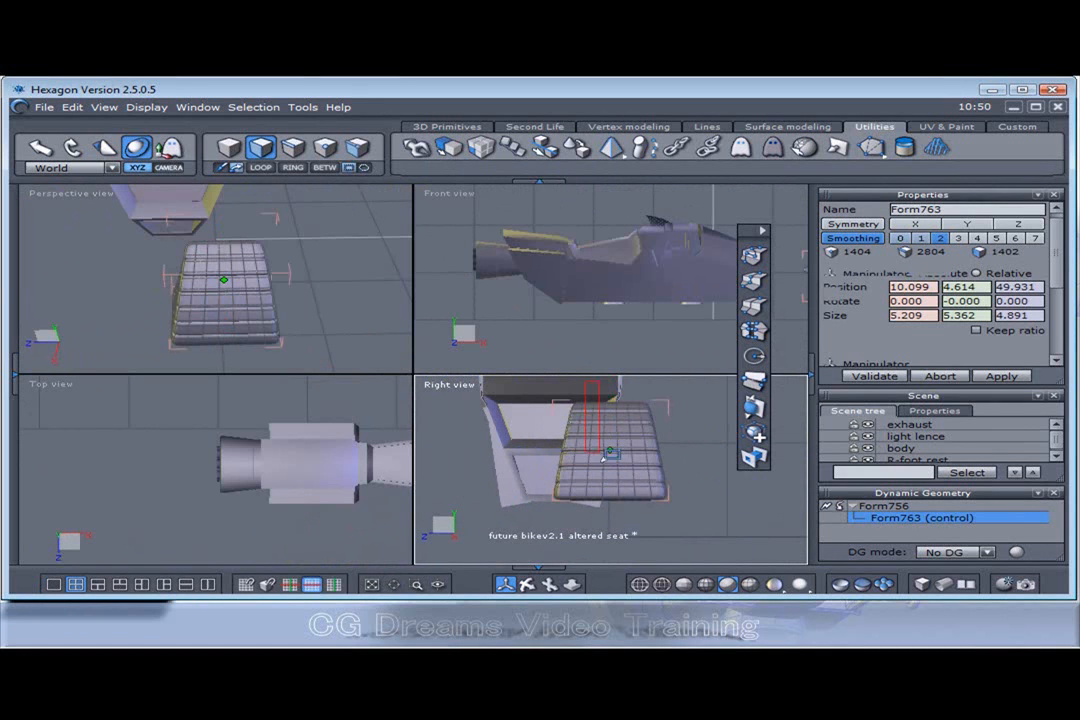
pyautogui.moveTo(629, 507); pyautogui.dragTo(646, 542)
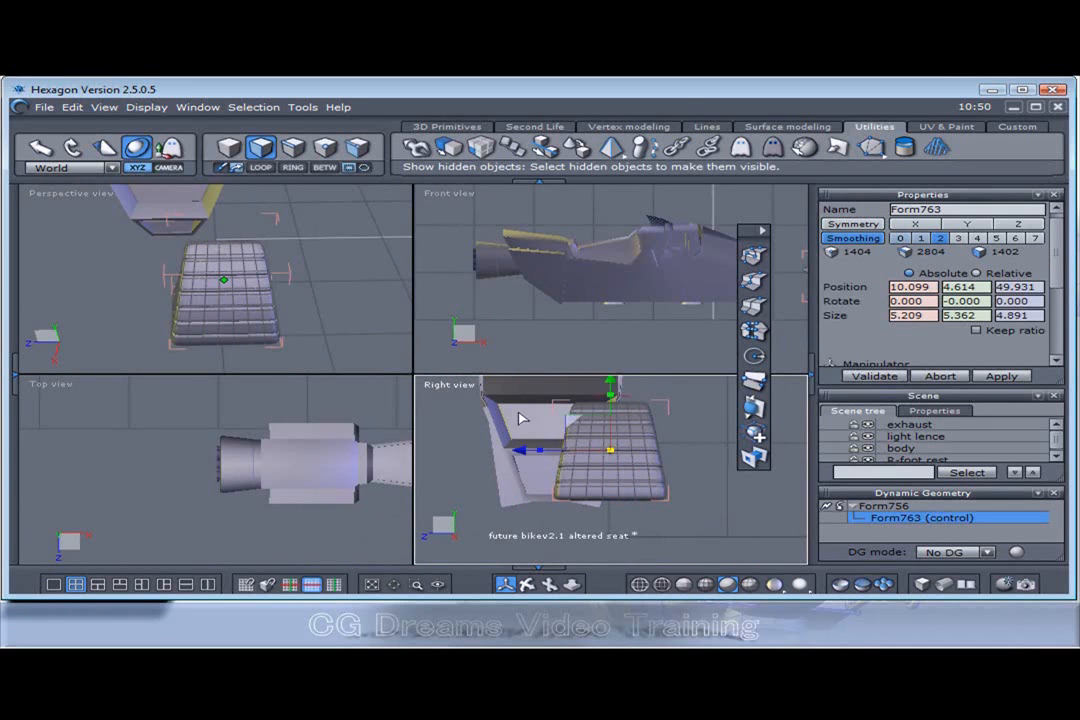
pyautogui.scroll(2, 605, 435)
pyautogui.scroll(-1, 590, 393)
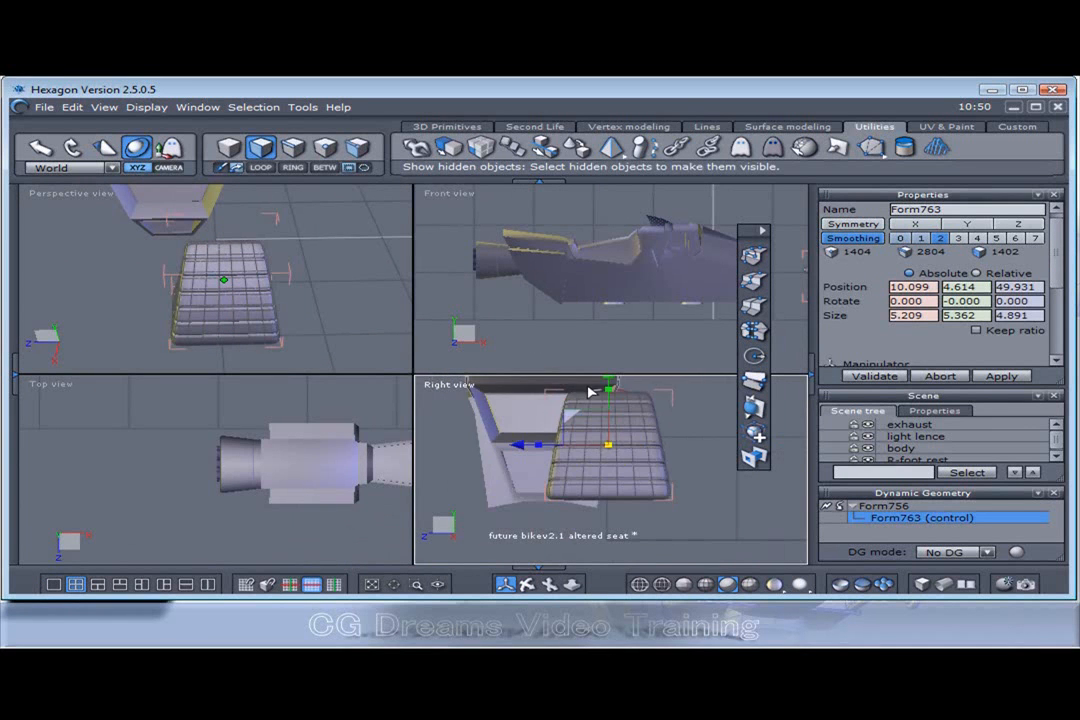
pyautogui.moveTo(581, 392); pyautogui.dragTo(641, 545)
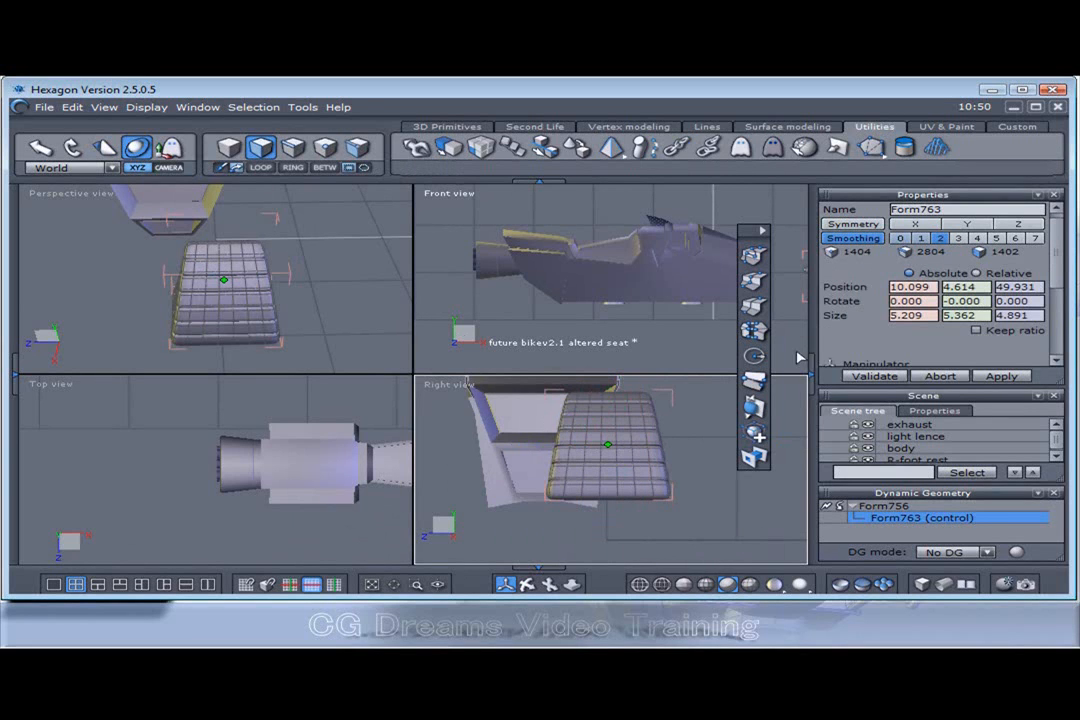
# Collapse the block's dynamic geometry and select all faces in its three middle columns in the Right view.
pyautogui.click(841, 510)
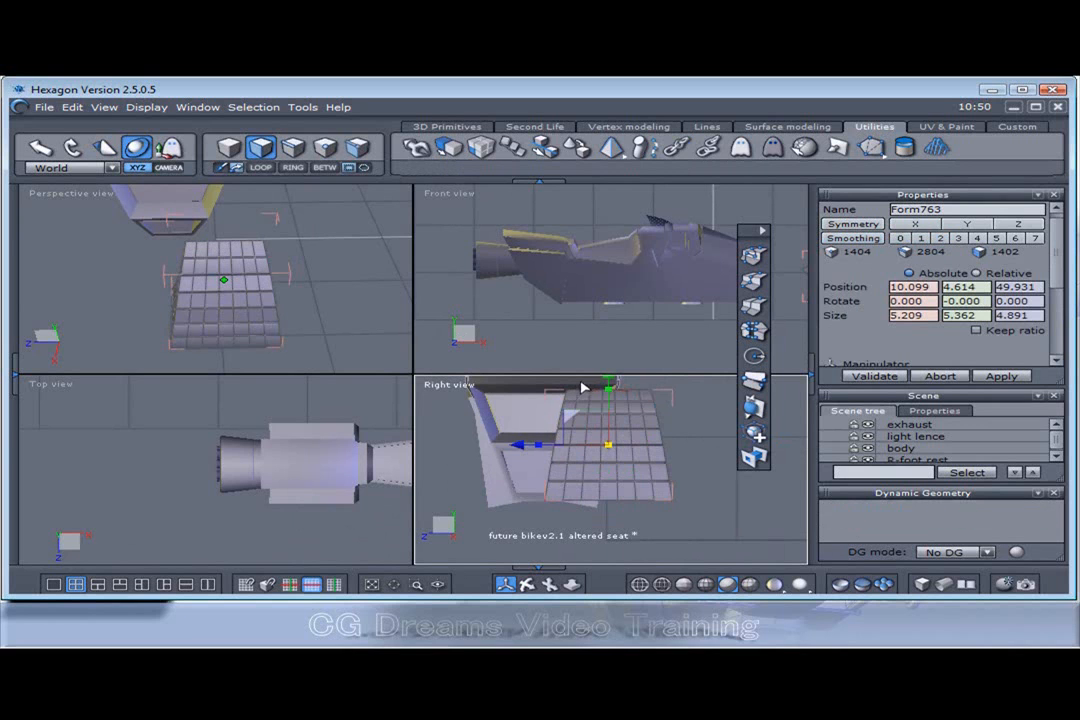
pyautogui.moveTo(581, 385)
pyautogui.mouseDown()
pyautogui.moveTo(653, 563)
pyautogui.moveTo(637, 567)
pyautogui.mouseUp()
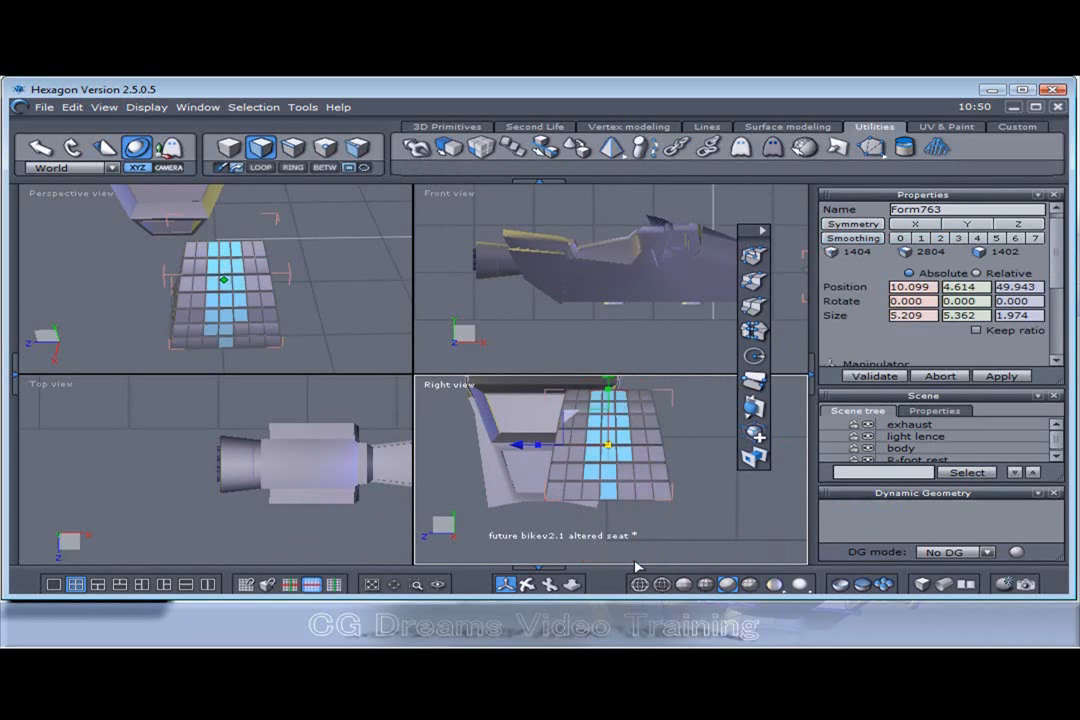
pyautogui.keyDown('shift'); pyautogui.click(625, 491); pyautogui.keyUp('shift')
pyautogui.keyDown('shift'); pyautogui.click(625, 475); pyautogui.keyUp('shift')
pyautogui.scroll(3, 618, 402)
pyautogui.scroll(2, 620, 407)
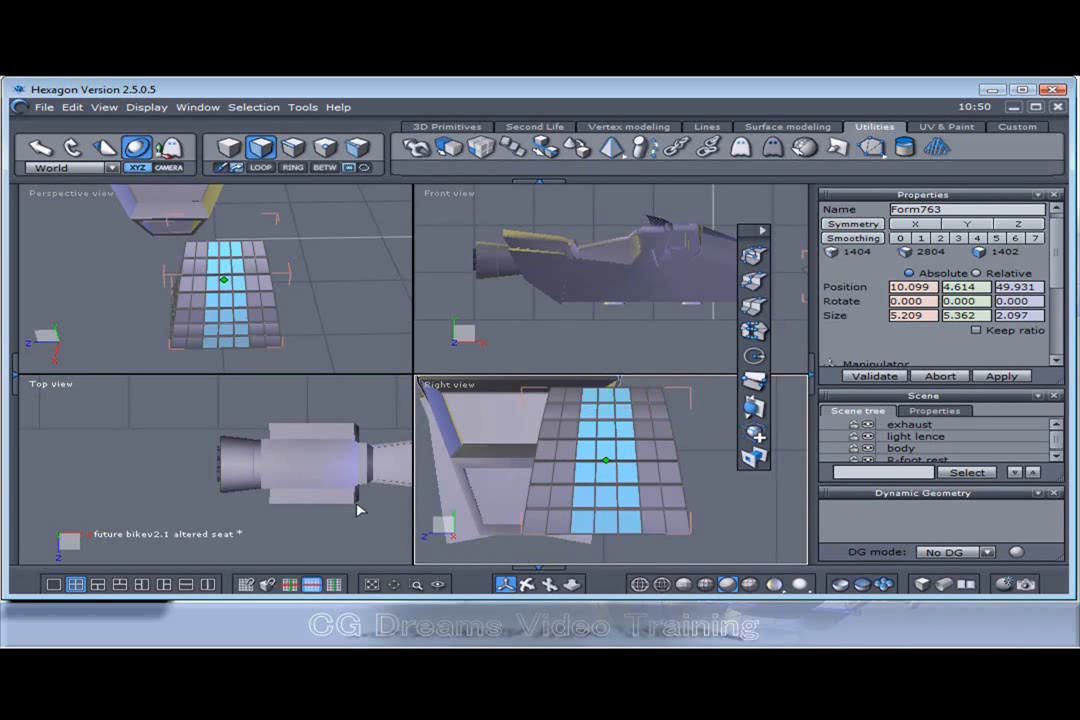
# Deselect the faces, set the block's smoothing to 2 and move it to X 6.621, Z 52.364, centred on the bike body.
pyautogui.click(371, 539)
pyautogui.moveTo(241, 343); pyautogui.dragTo(296, 296, button='right')
pyautogui.click(939, 240)
pyautogui.moveTo(254, 343); pyautogui.dragTo(352, 351, button='right')
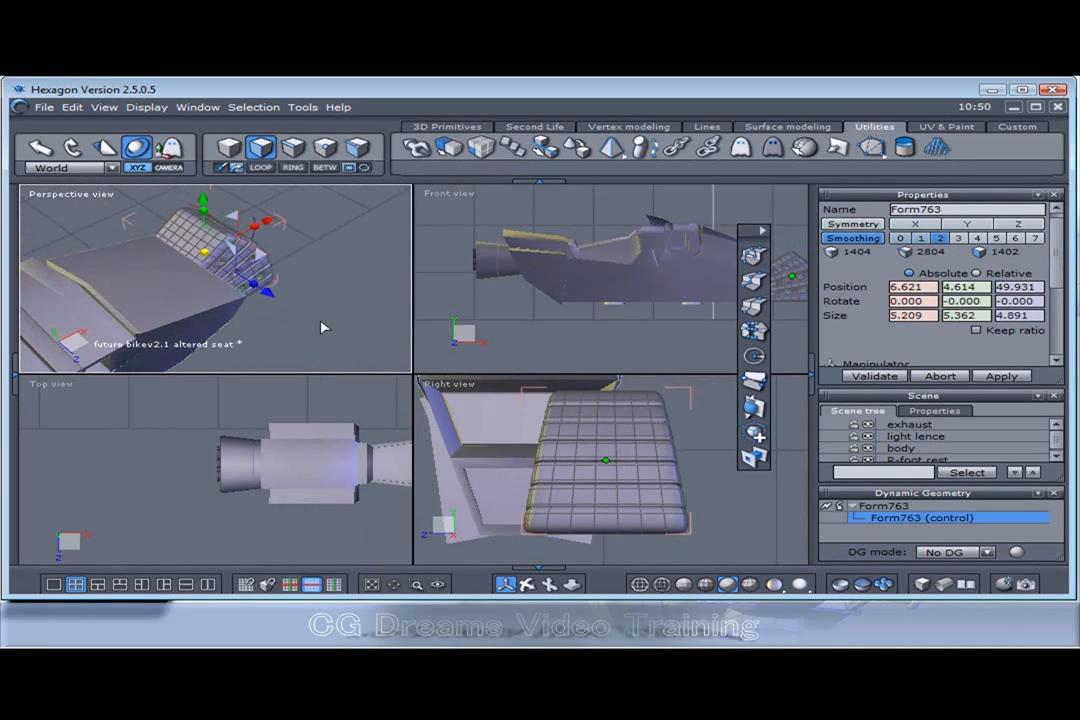
pyautogui.moveTo(267, 296); pyautogui.dragTo(327, 339)
pyautogui.scroll(-4, 551, 446)
pyautogui.moveTo(441, 451); pyautogui.dragTo(446, 448)
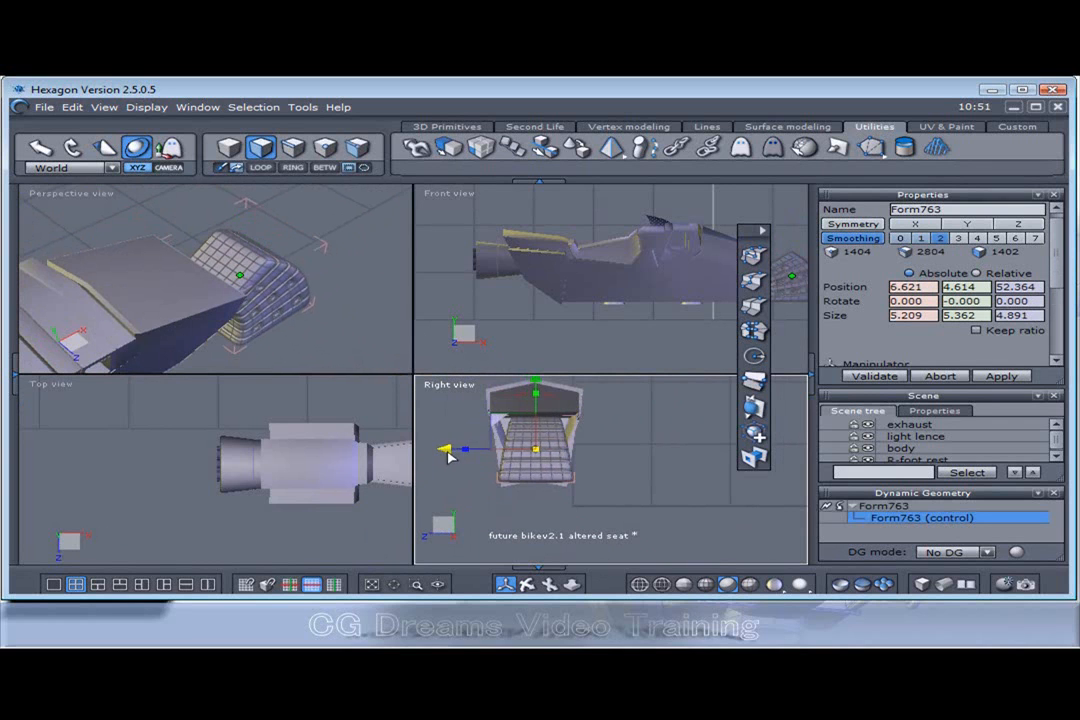
# Enlarge the block, rotate it to about -31.563 around Z and move it into the rear of the bike body near X 0.685, Y 5.311.
pyautogui.moveTo(280, 298); pyautogui.dragTo(239, 268)
pyautogui.moveTo(239, 268)
pyautogui.mouseDown(button='right')
pyautogui.moveTo(190, 239)
pyautogui.moveTo(253, 280)
pyautogui.mouseUp(button='right')
pyautogui.moveTo(240, 264); pyautogui.dragTo(225, 294)
pyautogui.moveTo(211, 222); pyautogui.dragTo(195, 216)
pyautogui.moveTo(207, 234); pyautogui.dragTo(207, 287, button='right')
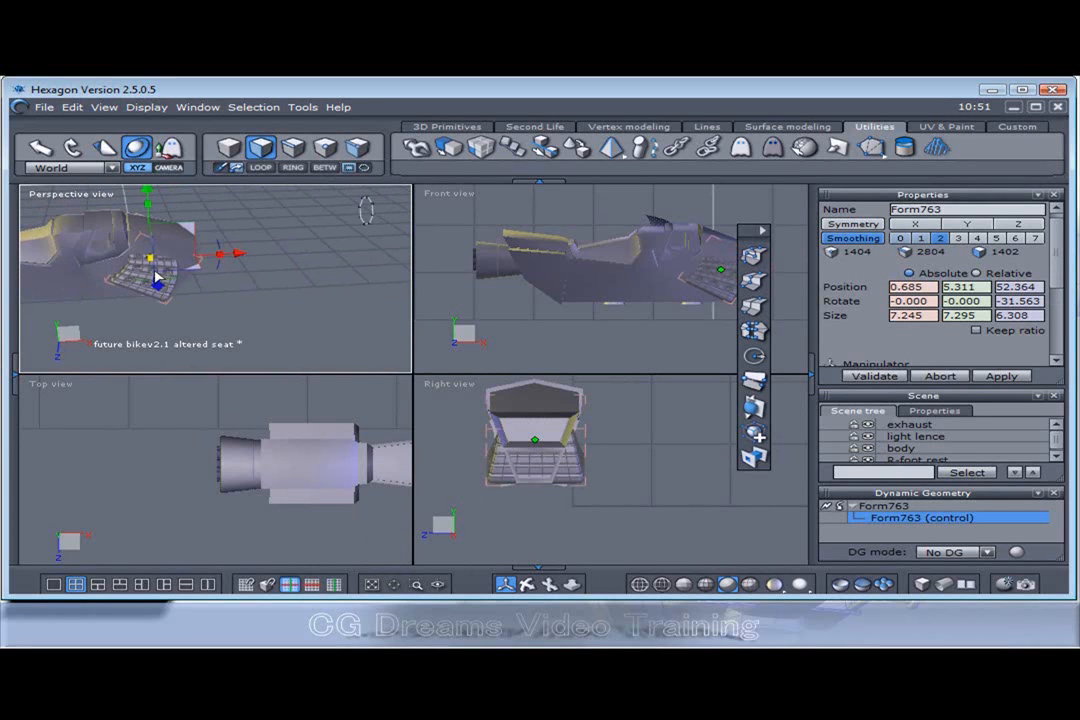
pyautogui.moveTo(157, 283); pyautogui.dragTo(162, 290)
# Examine how the dimpled block sits in the rear of the bike body from several angles and distances.
pyautogui.moveTo(175, 297); pyautogui.dragTo(212, 313, button='right')
pyautogui.scroll(2, 212, 313)
pyautogui.moveTo(212, 313); pyautogui.dragTo(374, 379, button='middle')
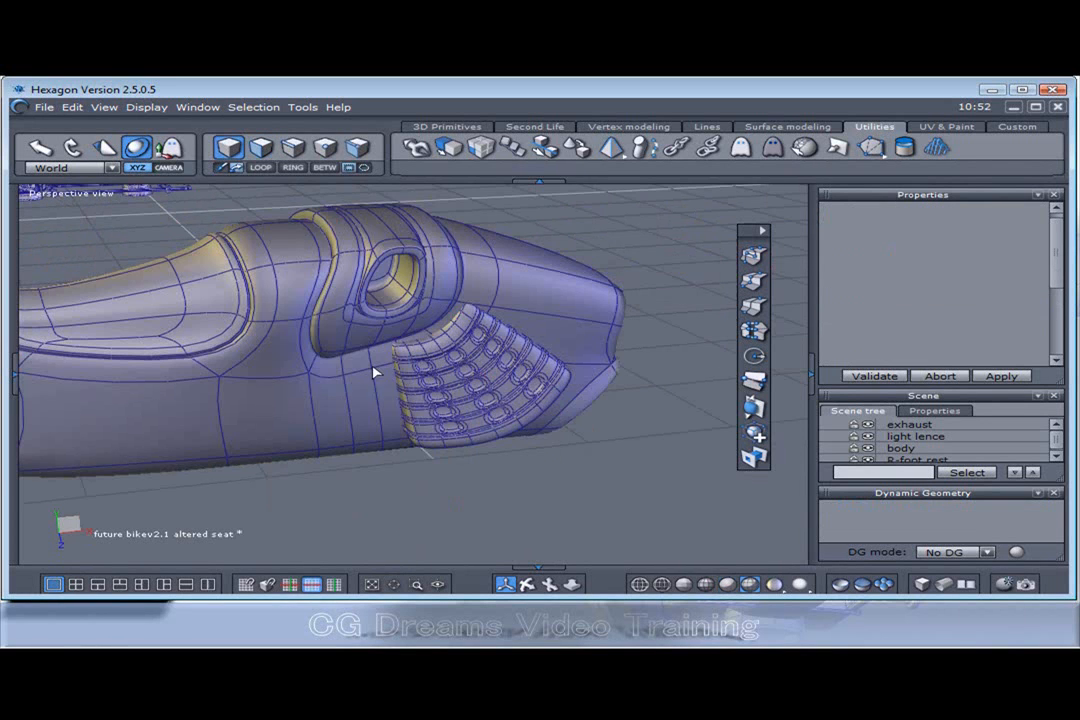
pyautogui.moveTo(536, 485); pyautogui.dragTo(477, 461, button='right')
pyautogui.scroll(5, 427, 397)
pyautogui.scroll(-4, 427, 397)
pyautogui.moveTo(427, 397); pyautogui.dragTo(511, 471, button='right')
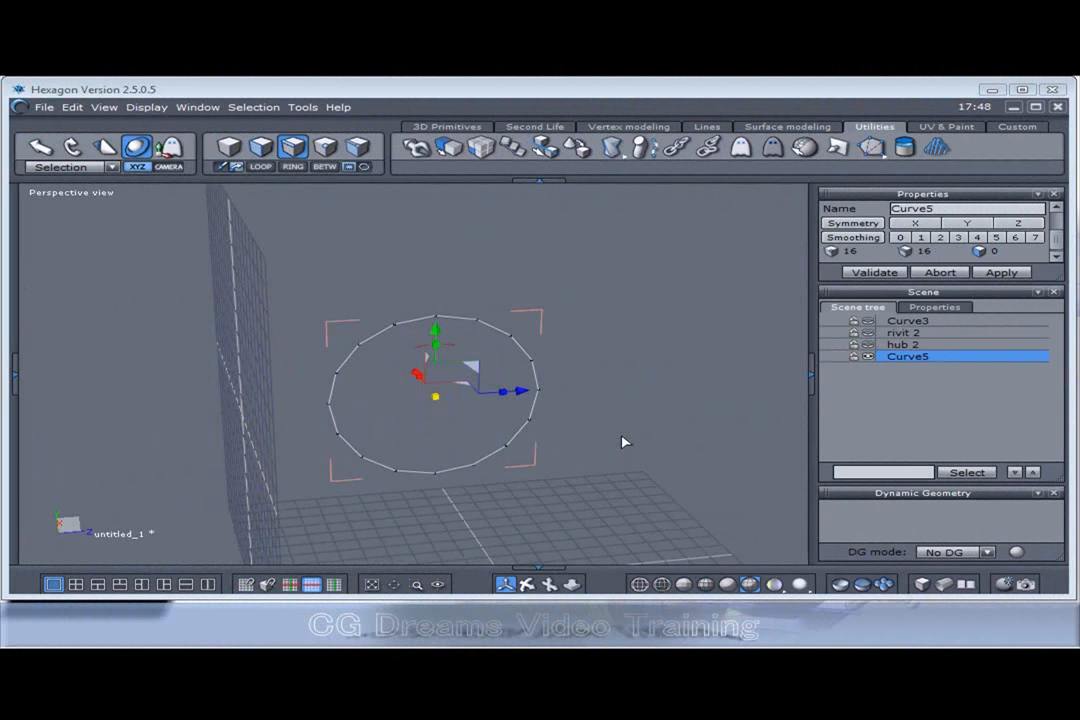
# Create a small cube primitive above the 16-point circle curve.
pyautogui.moveTo(621, 435); pyautogui.dragTo(541, 398, button='middle')
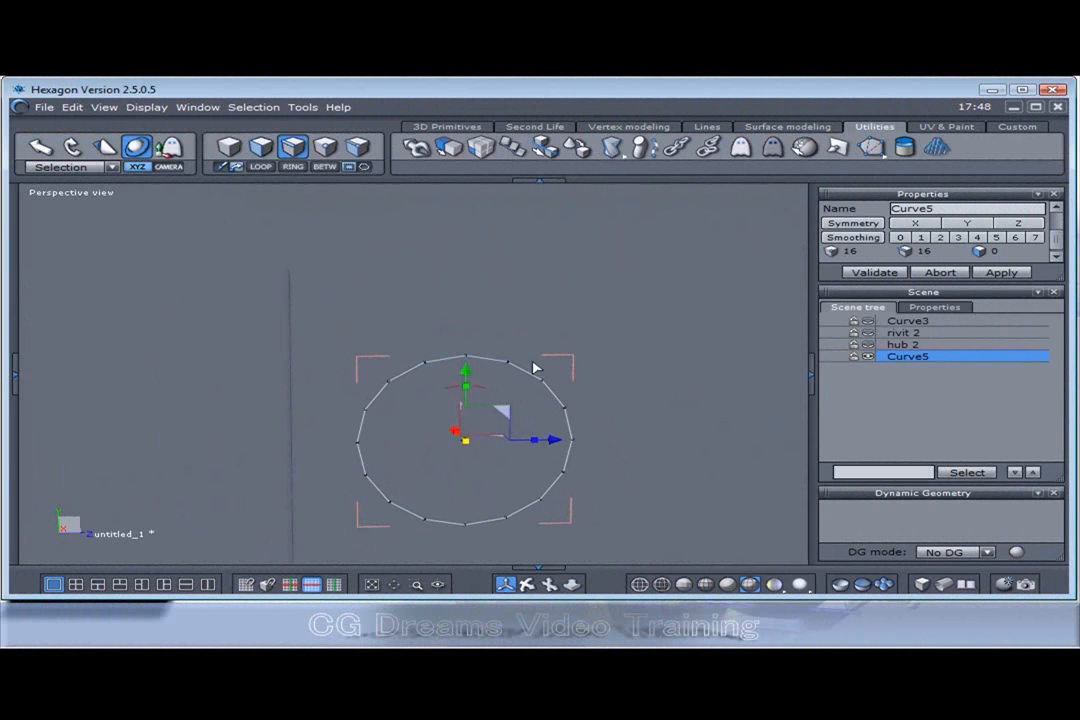
pyautogui.scroll(3, 517, 368)
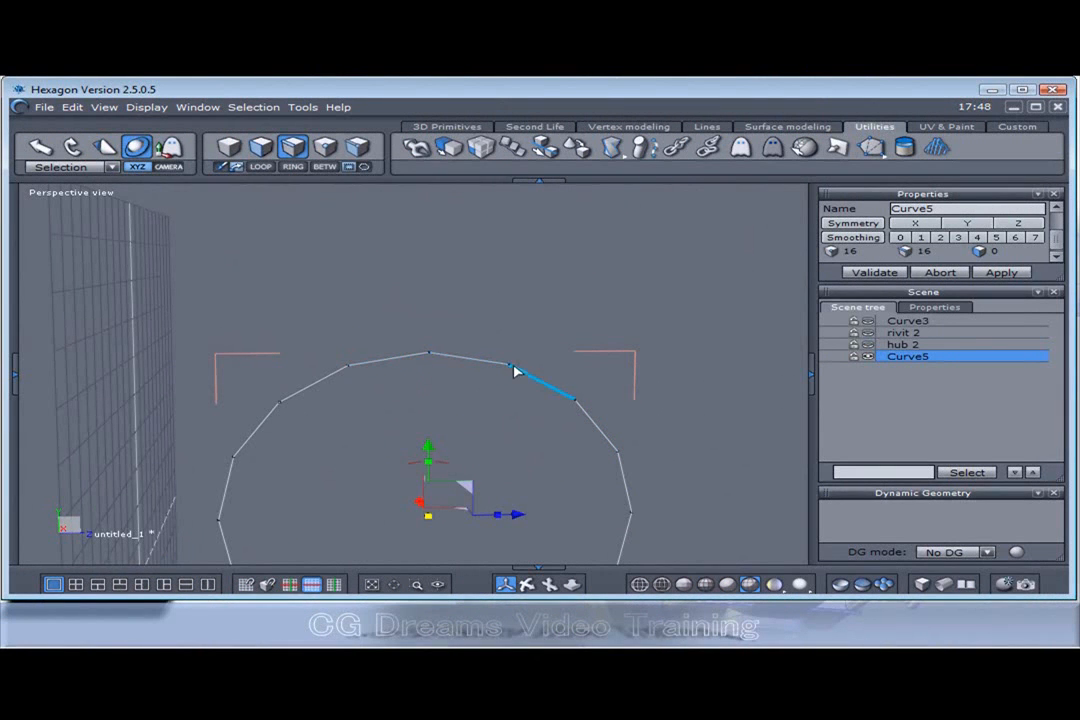
pyautogui.scroll(-3, 510, 367)
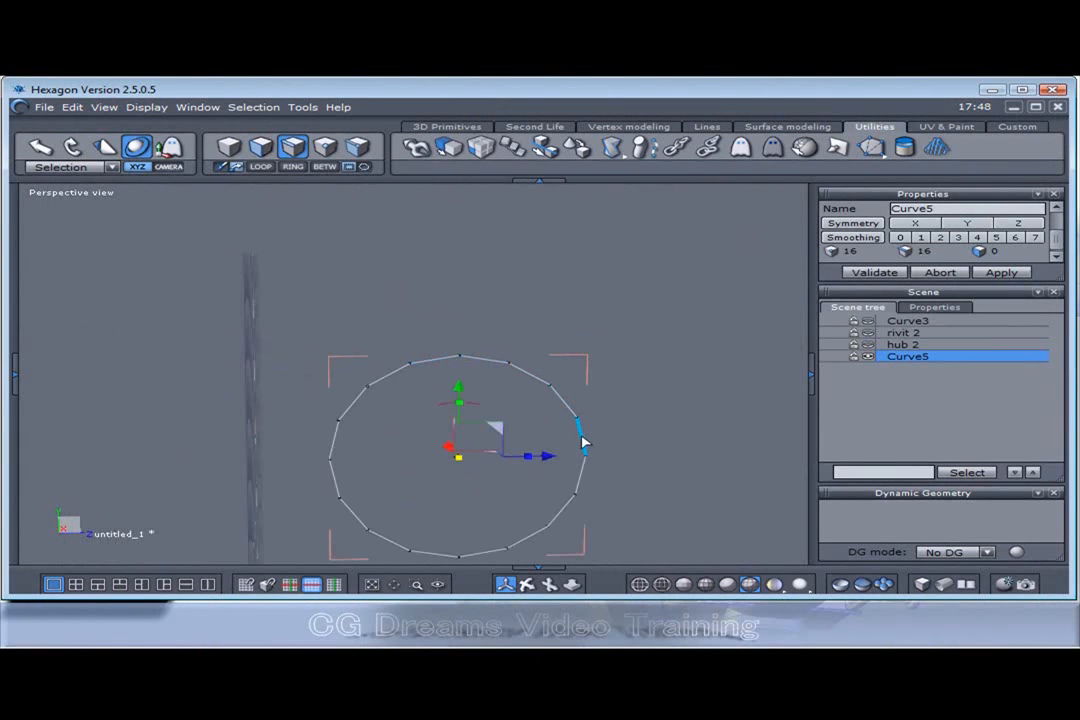
pyautogui.scroll(-5, 583, 441)
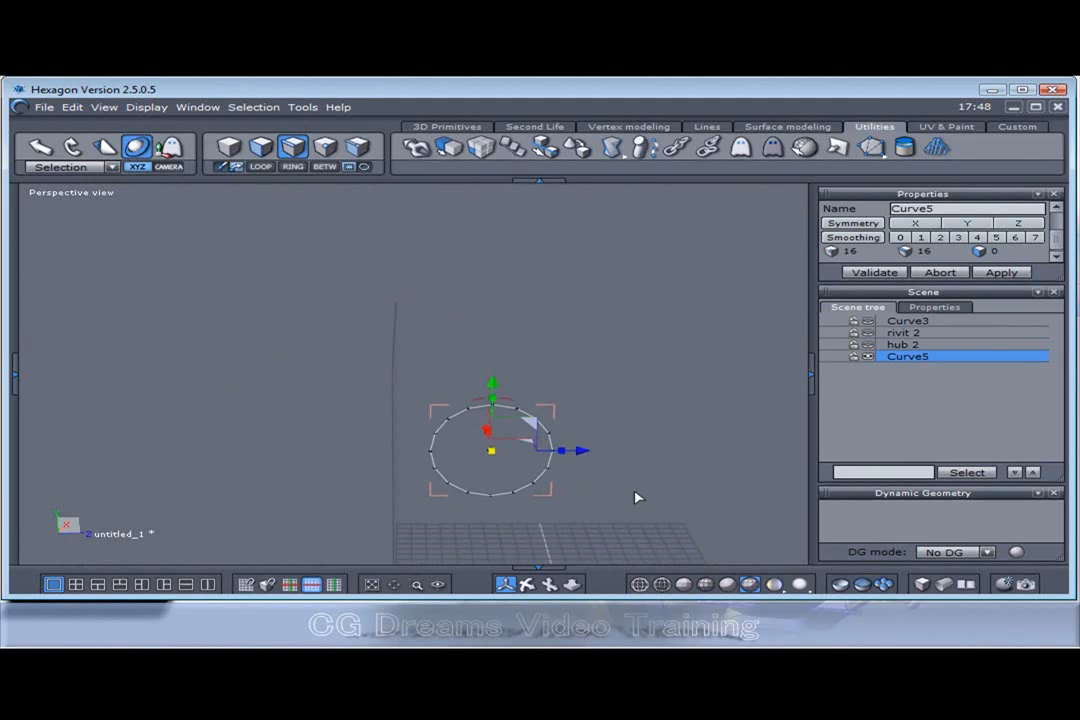
pyautogui.click(450, 126)
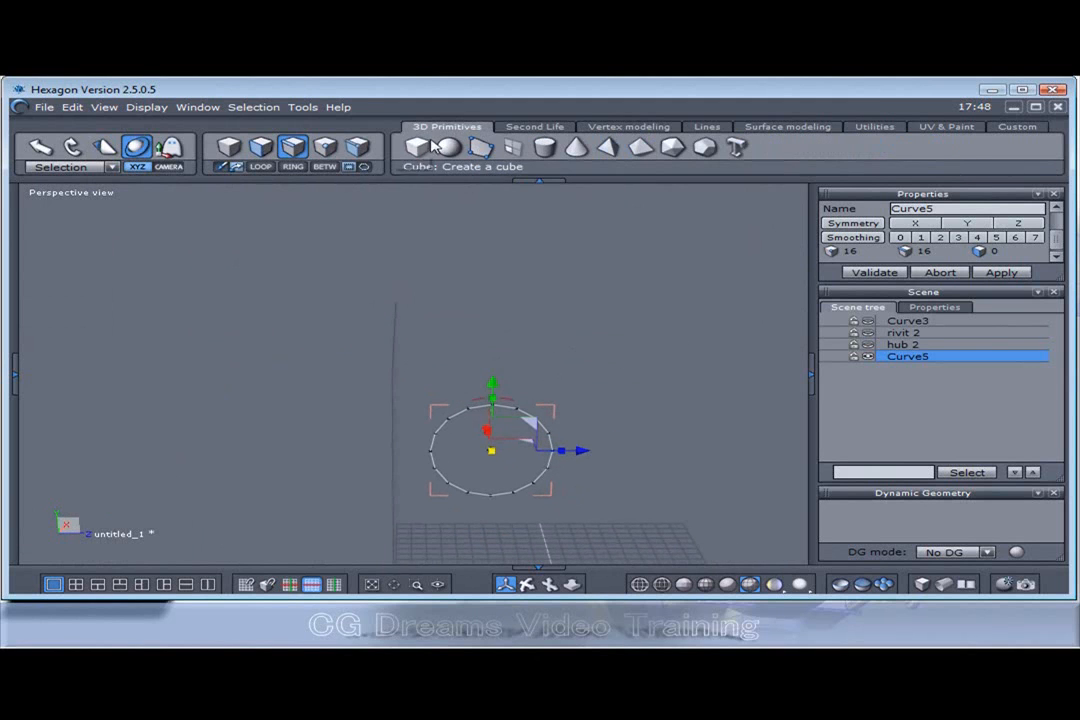
pyautogui.click(417, 147)
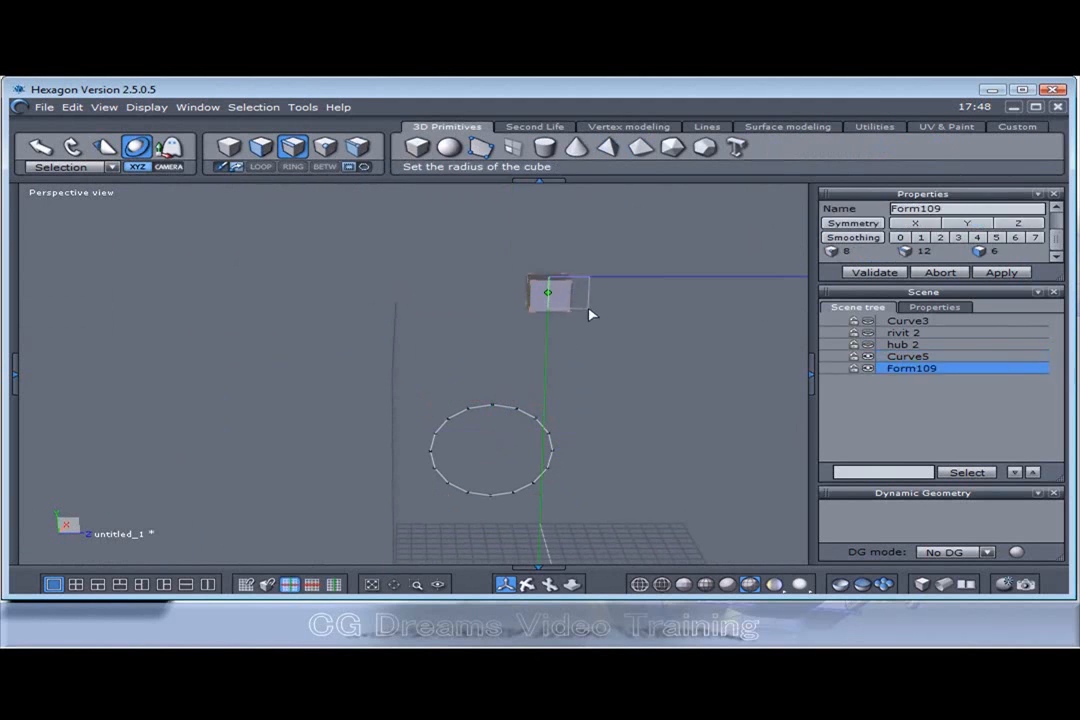
pyautogui.click(596, 313)
# Stretch the cube vertically into a tall block above the circle, narrower at its lower end.
pyautogui.moveTo(591, 323); pyautogui.dragTo(621, 408, button='middle')
pyautogui.moveTo(560, 270); pyautogui.dragTo(598, 333, button='middle')
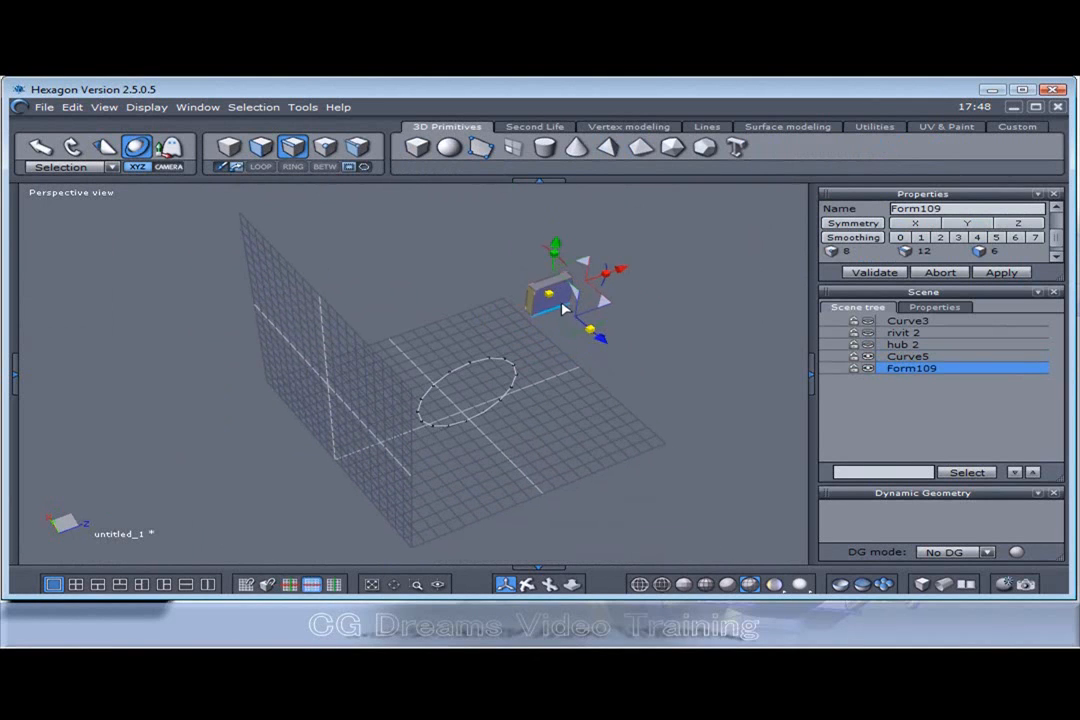
pyautogui.moveTo(556, 254); pyautogui.dragTo(566, 138)
pyautogui.moveTo(705, 290); pyautogui.dragTo(621, 362, button='middle')
pyautogui.moveTo(530, 313); pyautogui.dragTo(667, 422, button='middle')
pyautogui.click(260, 146)
pyautogui.moveTo(472, 287); pyautogui.dragTo(538, 314, button='middle')
pyautogui.moveTo(683, 357); pyautogui.dragTo(675, 332, button='middle')
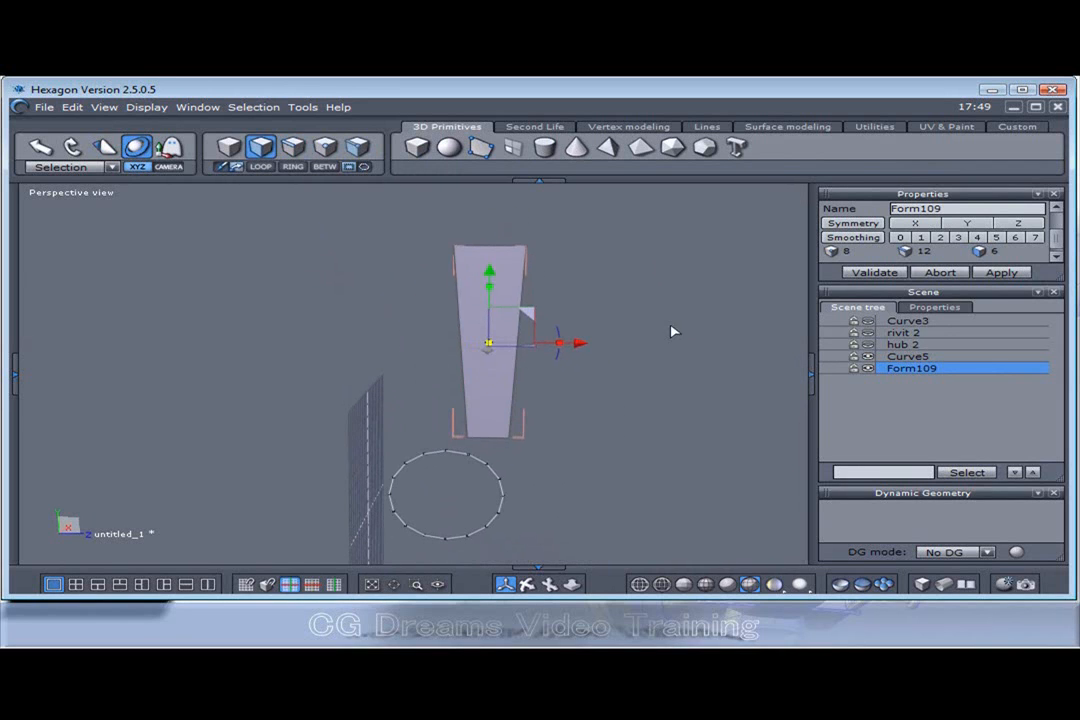
# Tessellate the tall block with a horizontal edge ring about a third of the way below its top.
pyautogui.moveTo(811, 374)
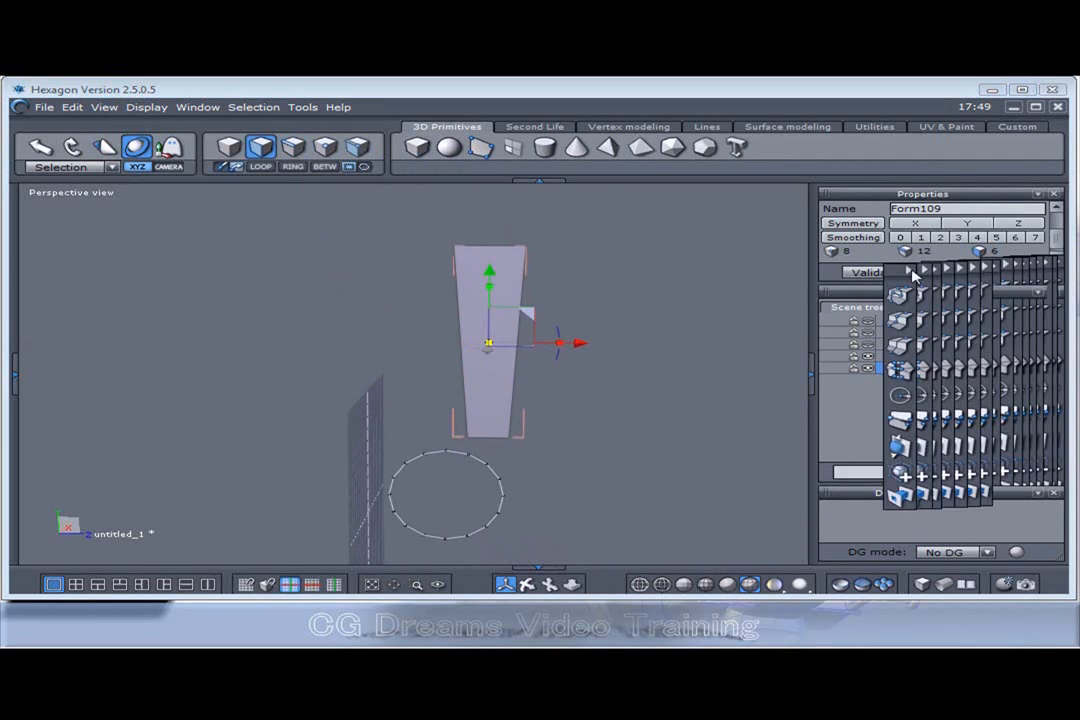
pyautogui.click(781, 329)
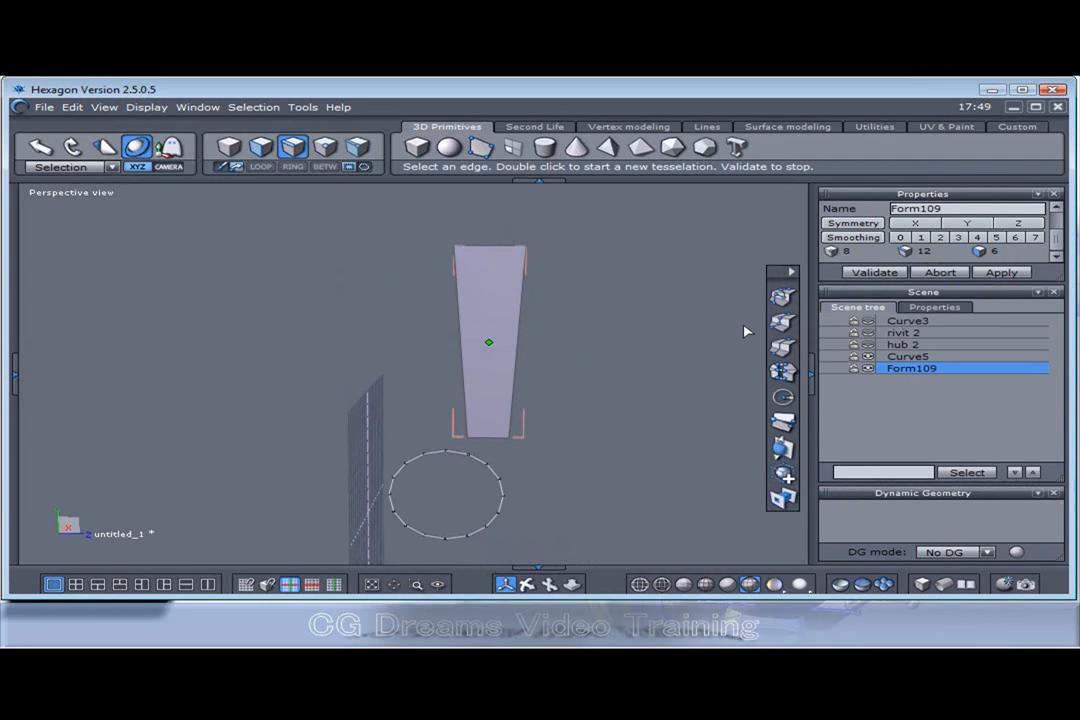
pyautogui.click(522, 299)
pyautogui.click(872, 272)
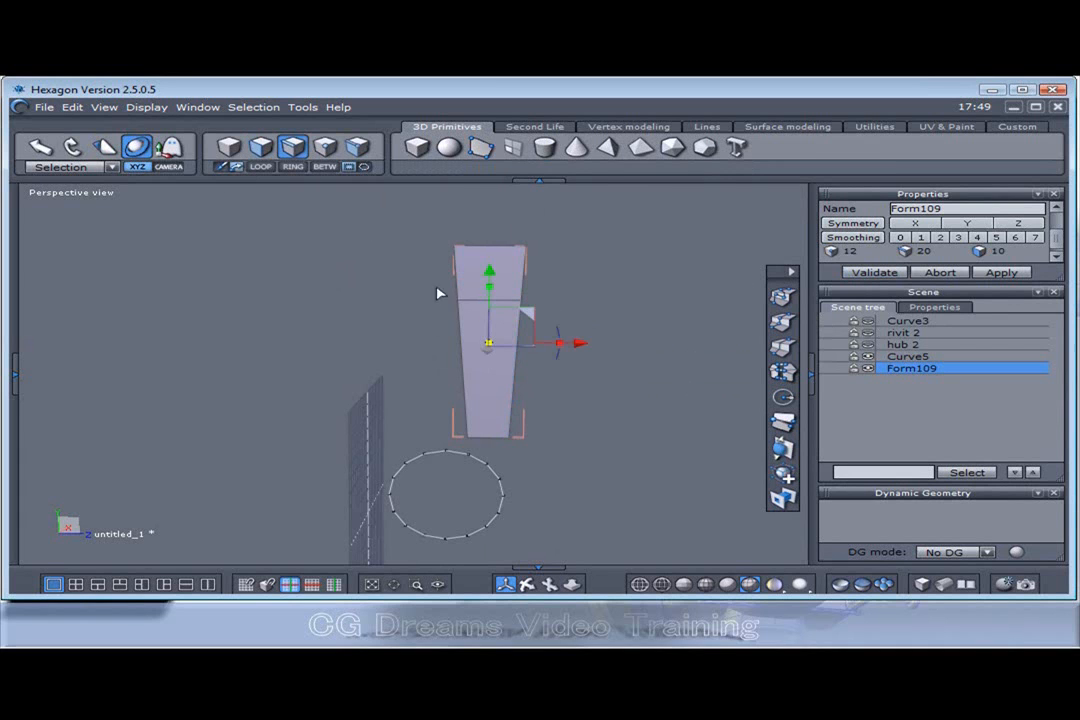
# Select the new horizontal edge on the block's front face and scale it along its length.
pyautogui.click(474, 303)
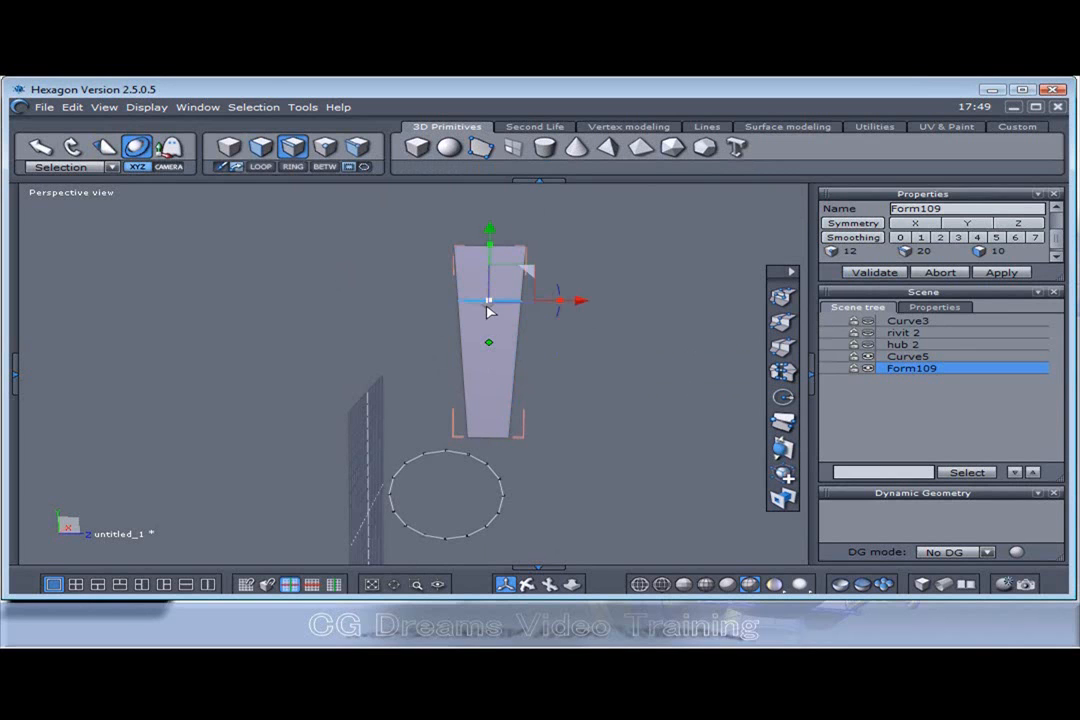
pyautogui.moveTo(562, 302); pyautogui.dragTo(590, 347)
pyautogui.moveTo(590, 347); pyautogui.dragTo(591, 436, button='right')
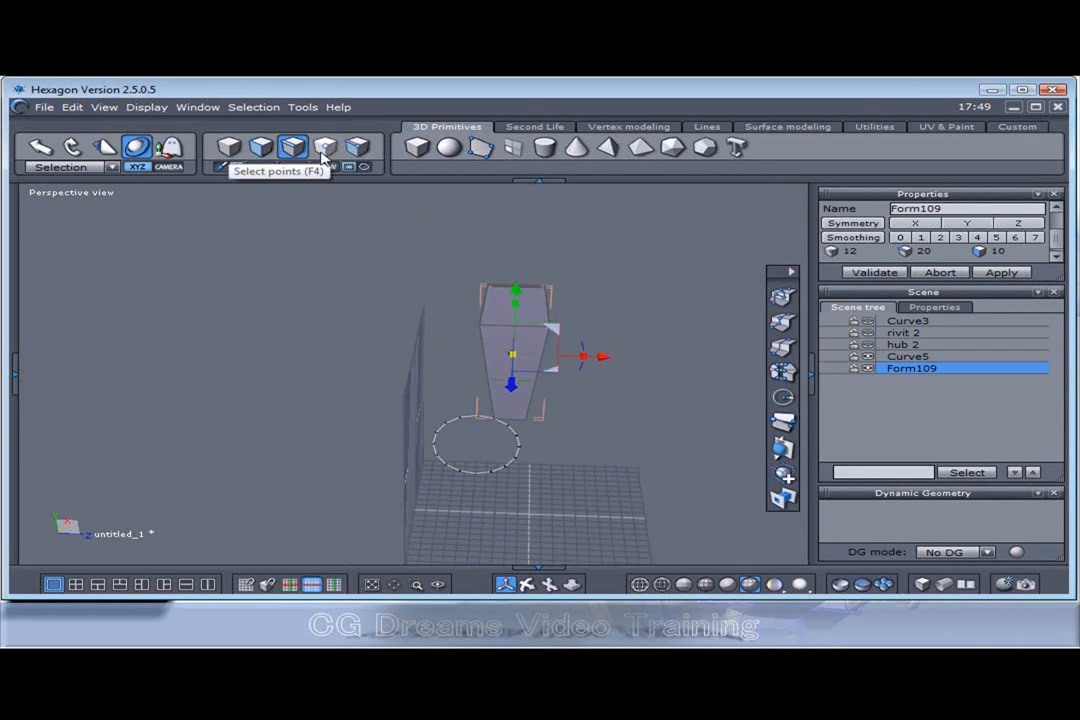
# Scale the block's top face to make it narrower than the edge ring, and stretch the whole block taller.
pyautogui.click(267, 149)
pyautogui.moveTo(577, 352); pyautogui.dragTo(555, 347, button='right')
pyautogui.scroll(3, 552, 315)
pyautogui.click(535, 312)
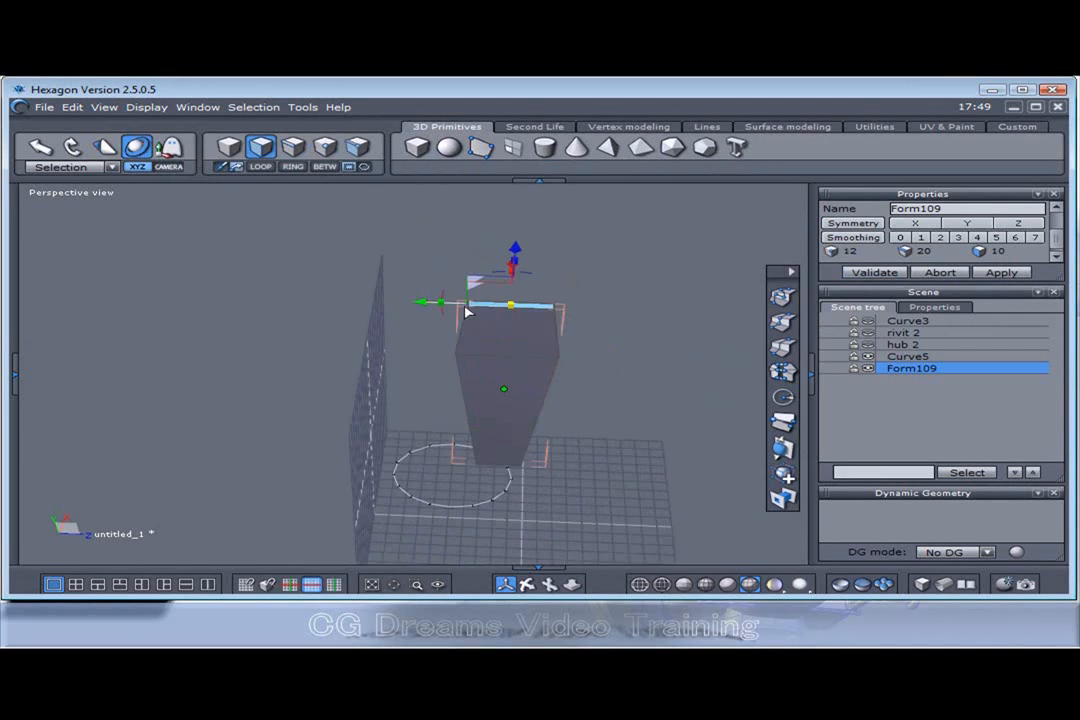
pyautogui.moveTo(441, 308); pyautogui.dragTo(453, 262)
pyautogui.moveTo(577, 393)
pyautogui.mouseDown(button='right')
pyautogui.moveTo(605, 412)
pyautogui.moveTo(627, 330)
pyautogui.moveTo(586, 398)
pyautogui.moveTo(593, 427)
pyautogui.moveTo(590, 400)
pyautogui.moveTo(622, 415)
pyautogui.moveTo(617, 448)
pyautogui.moveTo(565, 377)
pyautogui.mouseUp(button='right')
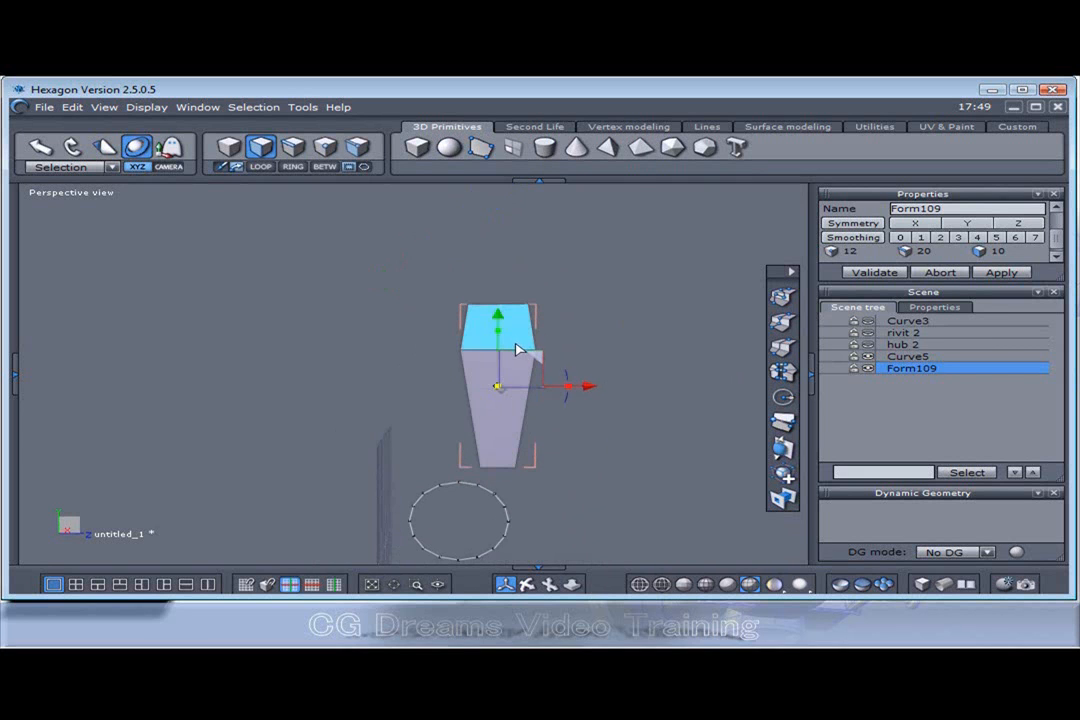
pyautogui.moveTo(499, 331); pyautogui.dragTo(502, 311)
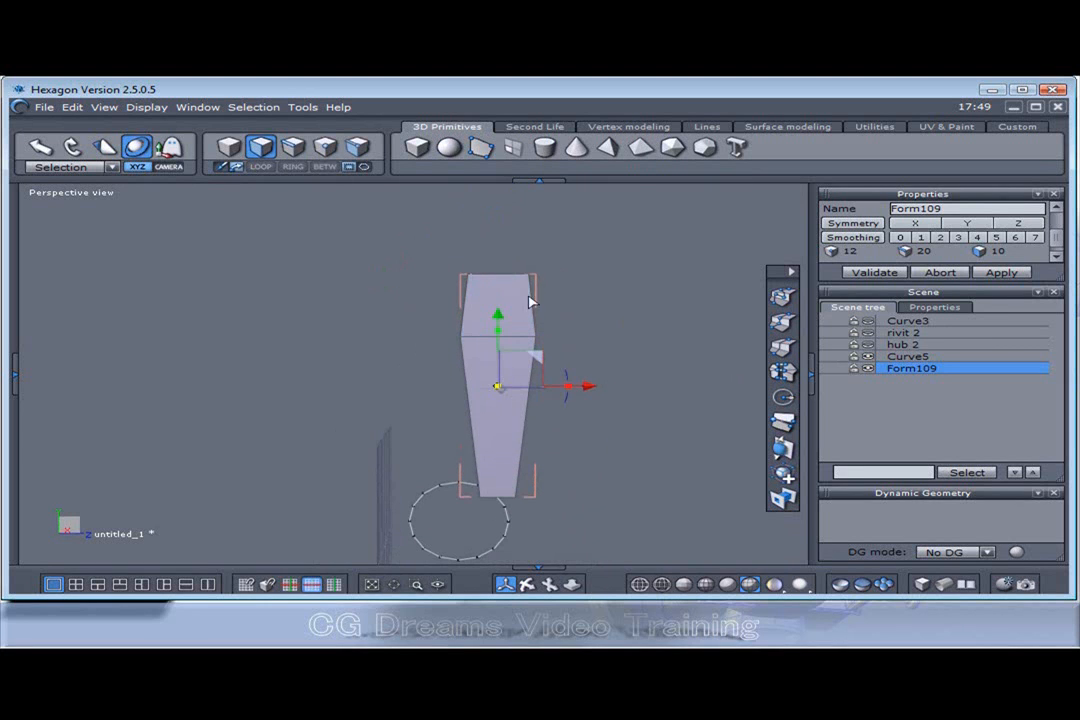
# Apply the Twister deformer to the tall block, turning its upper end about a quarter turn relative to its base.
pyautogui.click(885, 128)
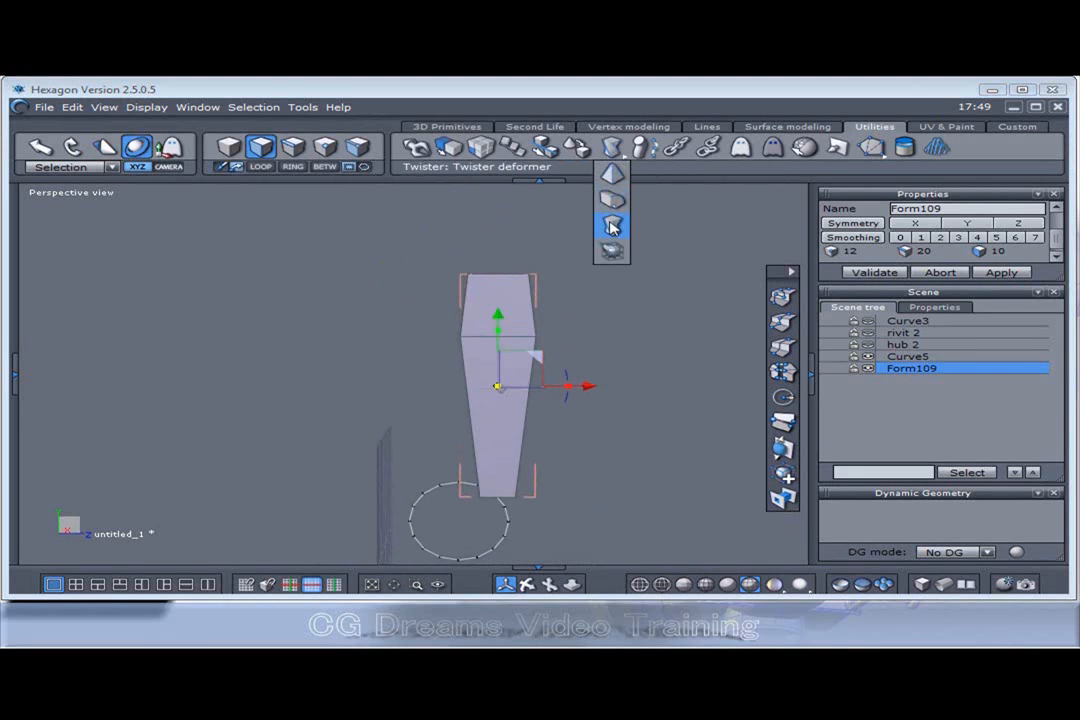
pyautogui.click(613, 228)
pyautogui.moveTo(600, 251); pyautogui.dragTo(590, 411, button='middle')
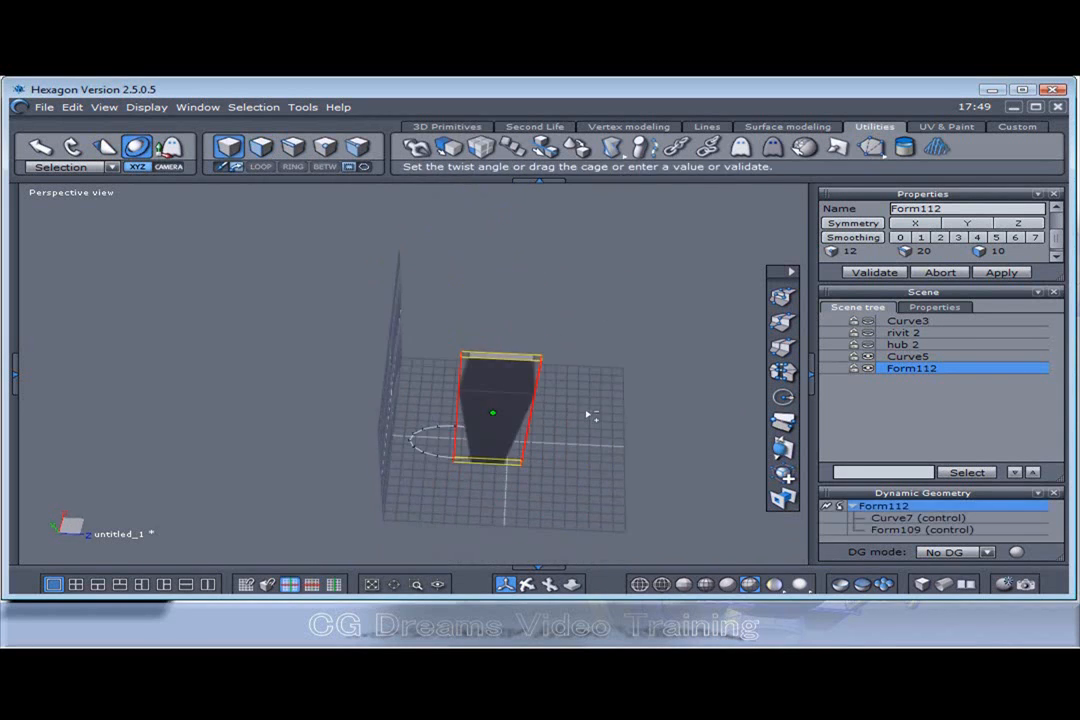
pyautogui.moveTo(533, 362); pyautogui.dragTo(415, 292)
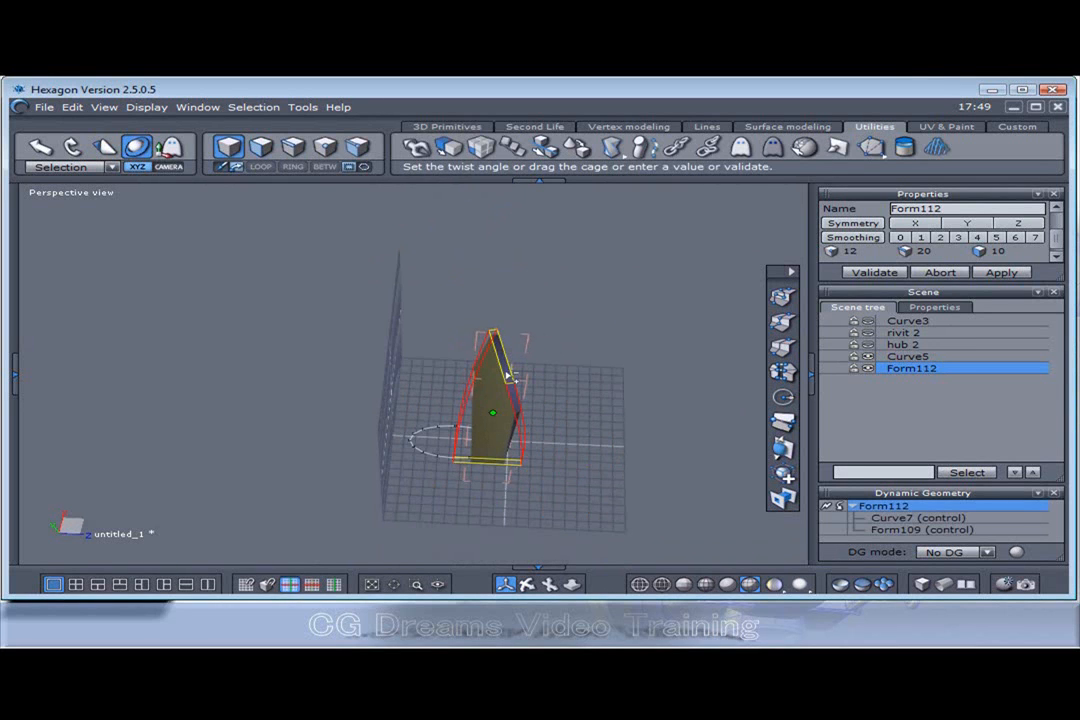
pyautogui.click(874, 272)
# Move the twisted block so it stands centred directly above the circle curve, and stretch it taller vertically.
pyautogui.moveTo(651, 337); pyautogui.dragTo(588, 346, button='middle')
pyautogui.moveTo(545, 331); pyautogui.dragTo(530, 402)
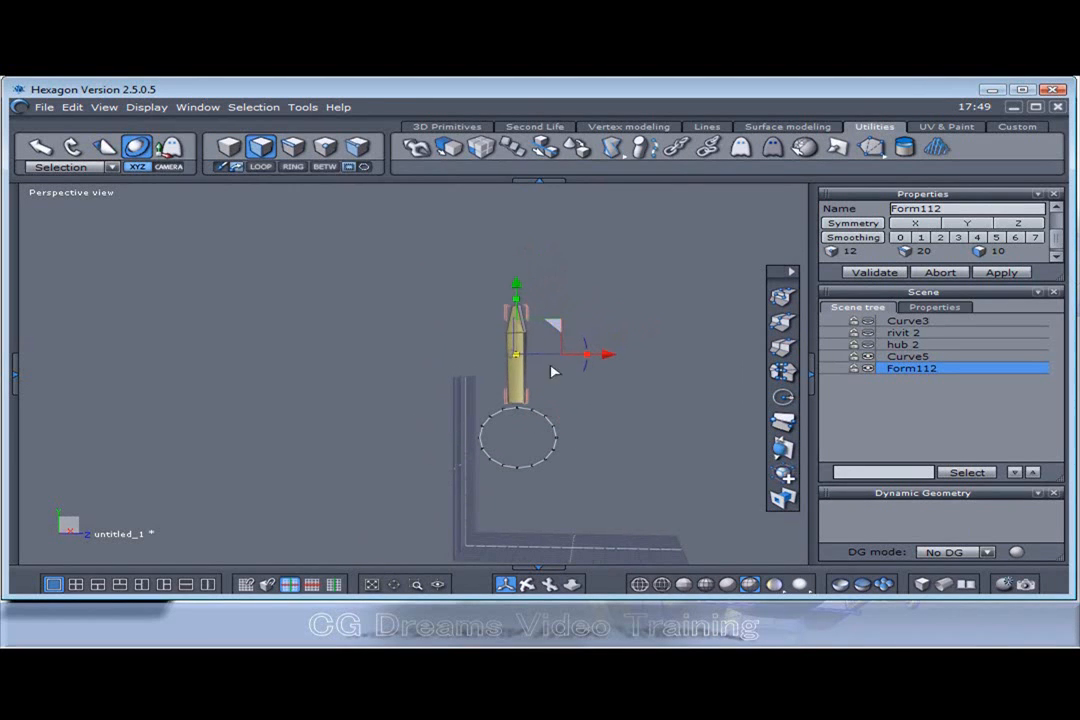
pyautogui.scroll(3, 521, 434)
pyautogui.scroll(-3, 574, 424)
pyautogui.moveTo(538, 280); pyautogui.dragTo(543, 251)
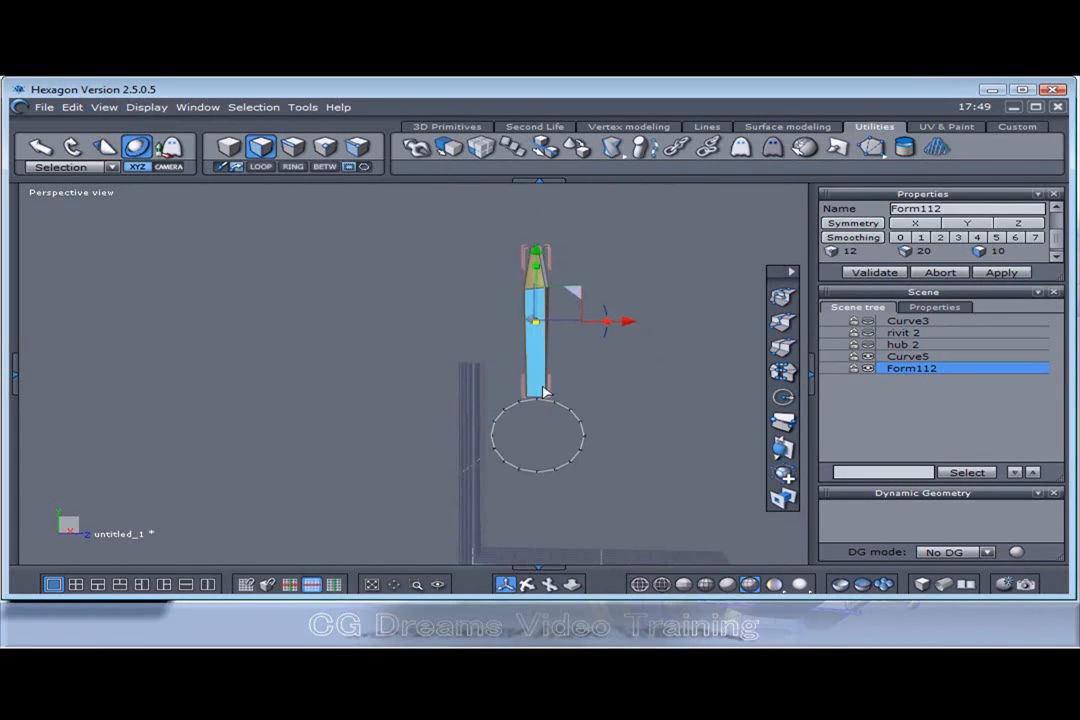
pyautogui.scroll(3, 556, 392)
pyautogui.moveTo(562, 422); pyautogui.dragTo(762, 460, button='middle')
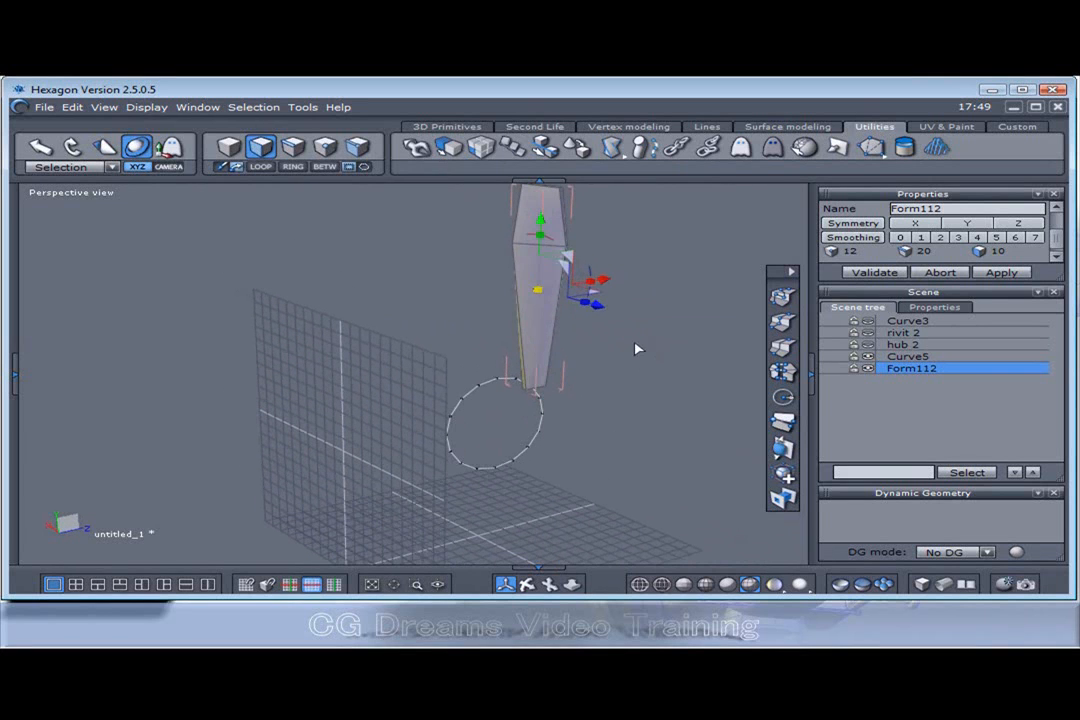
# Examine how the block lines up with the circle curve in perspective and in the front and right views.
pyautogui.moveTo(607, 315); pyautogui.dragTo(571, 301, button='middle')
pyautogui.moveTo(607, 359); pyautogui.dragTo(453, 345, button='middle')
pyautogui.scroll(3, 557, 398)
pyautogui.scroll(-2, 557, 398)
pyautogui.scroll(-1, 557, 398)
pyautogui.scroll(3, 555, 398)
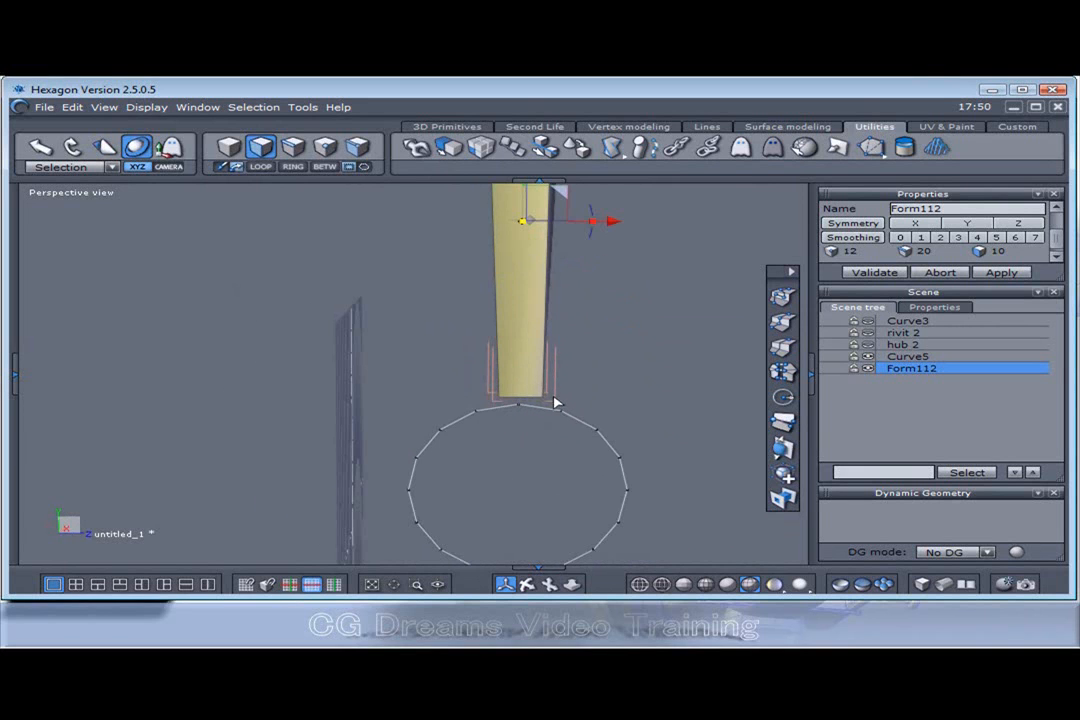
pyautogui.moveTo(571, 410); pyautogui.dragTo(580, 317, button='middle')
pyautogui.moveTo(638, 342); pyautogui.dragTo(593, 243, button='middle')
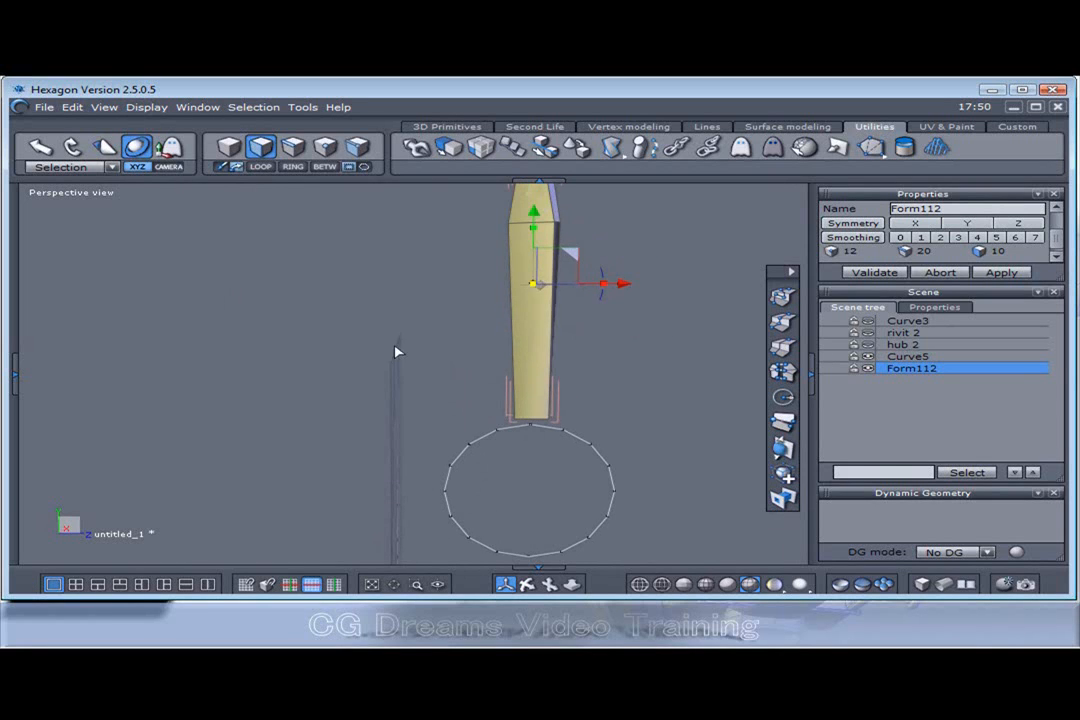
pyautogui.click(75, 584)
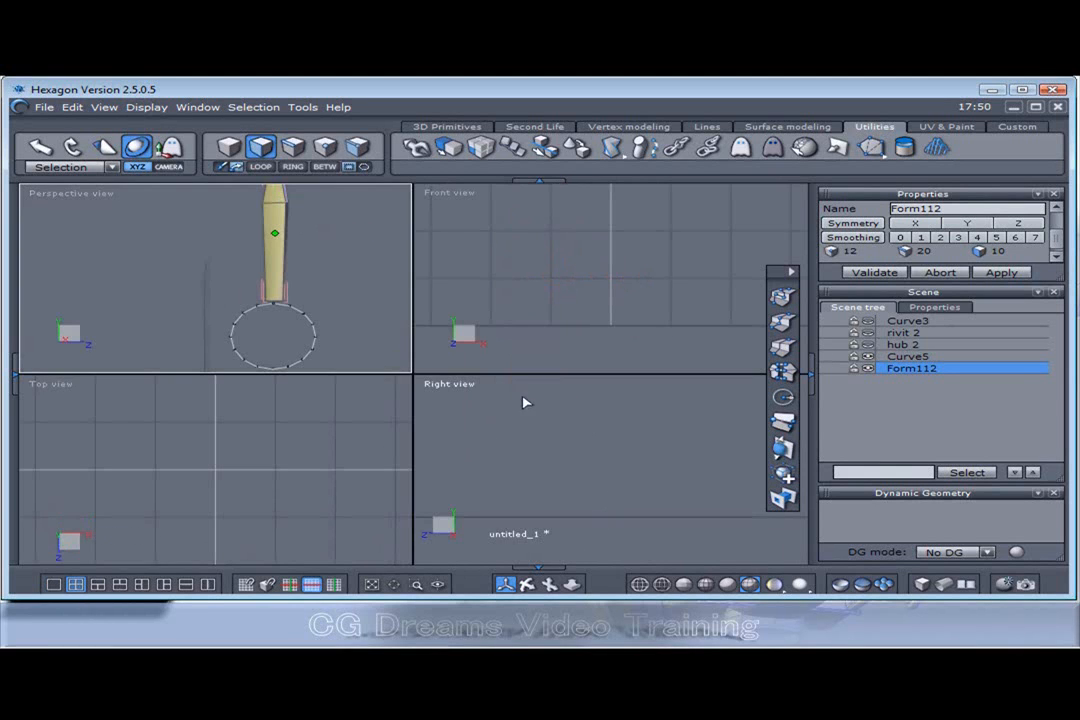
pyautogui.scroll(-5, 590, 270)
pyautogui.moveTo(592, 259); pyautogui.dragTo(584, 341, button='middle')
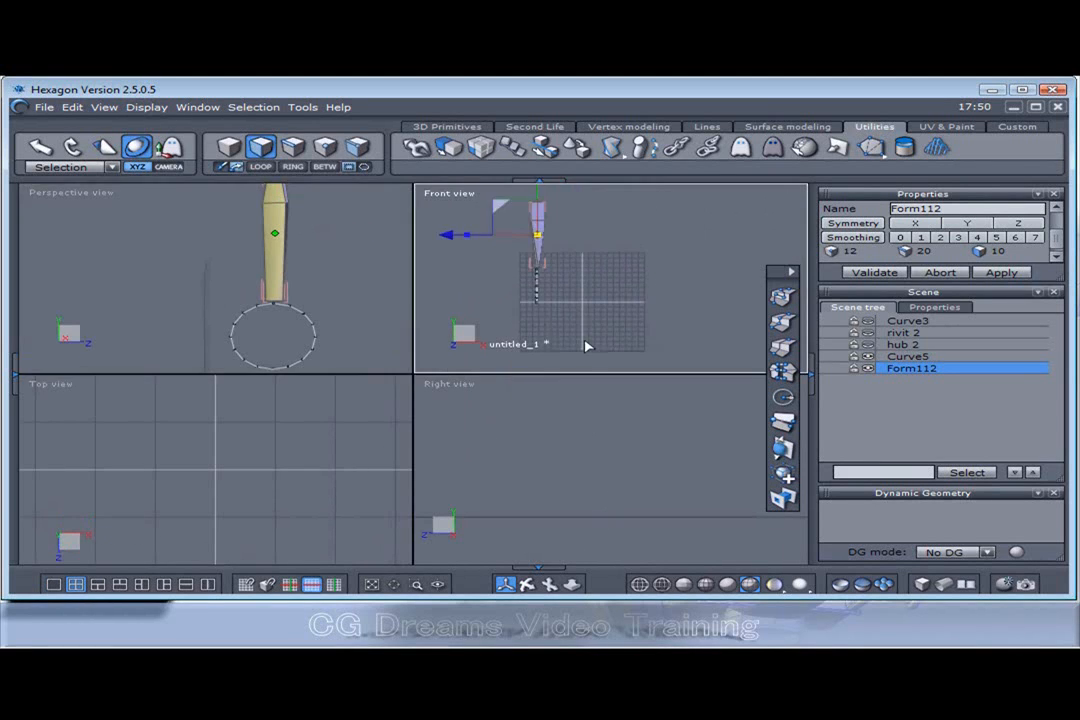
pyautogui.scroll(-5, 542, 444)
pyautogui.moveTo(553, 429); pyautogui.dragTo(603, 463, button='middle')
pyautogui.scroll(4, 560, 450)
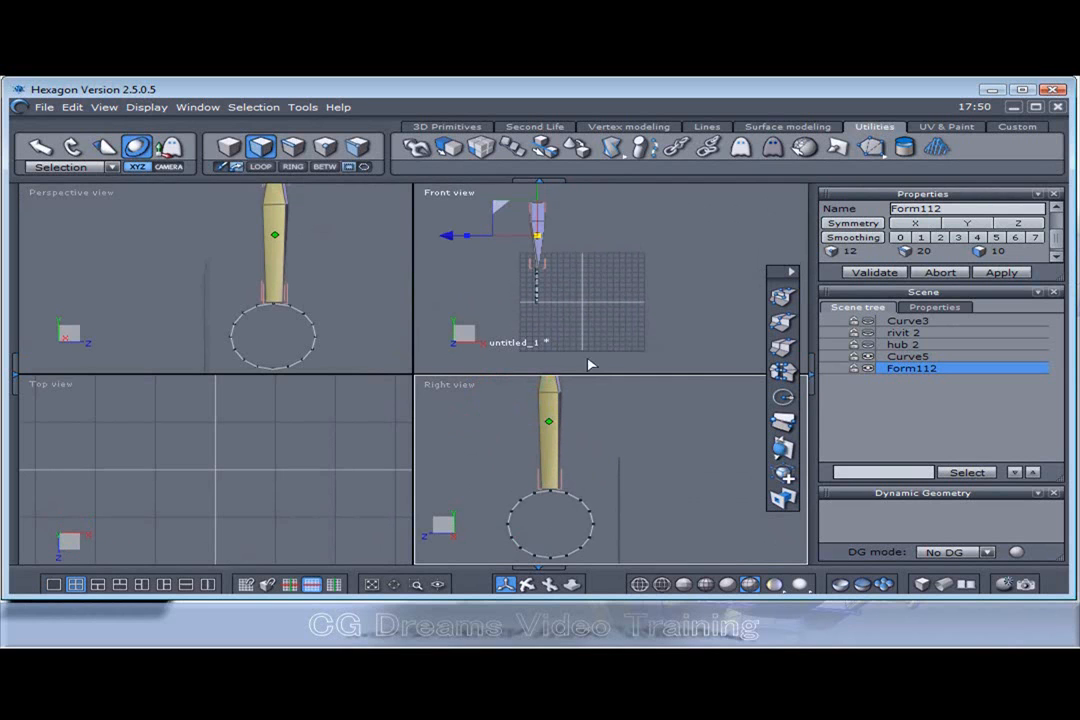
pyautogui.scroll(3, 535, 284)
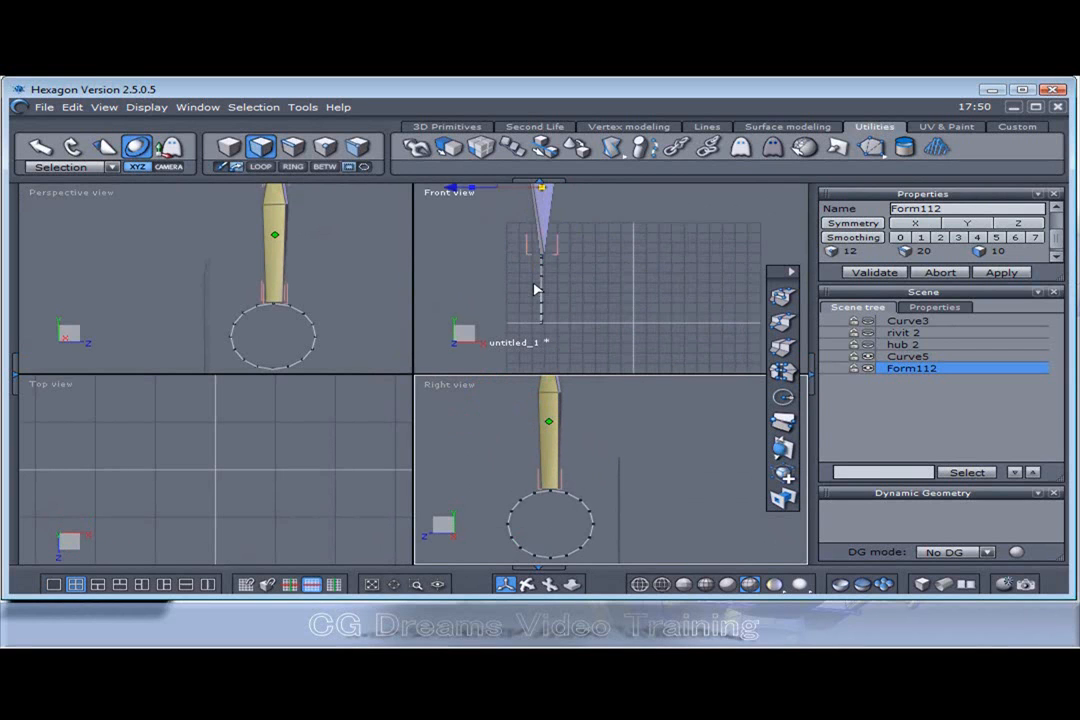
pyautogui.scroll(3, 458, 196)
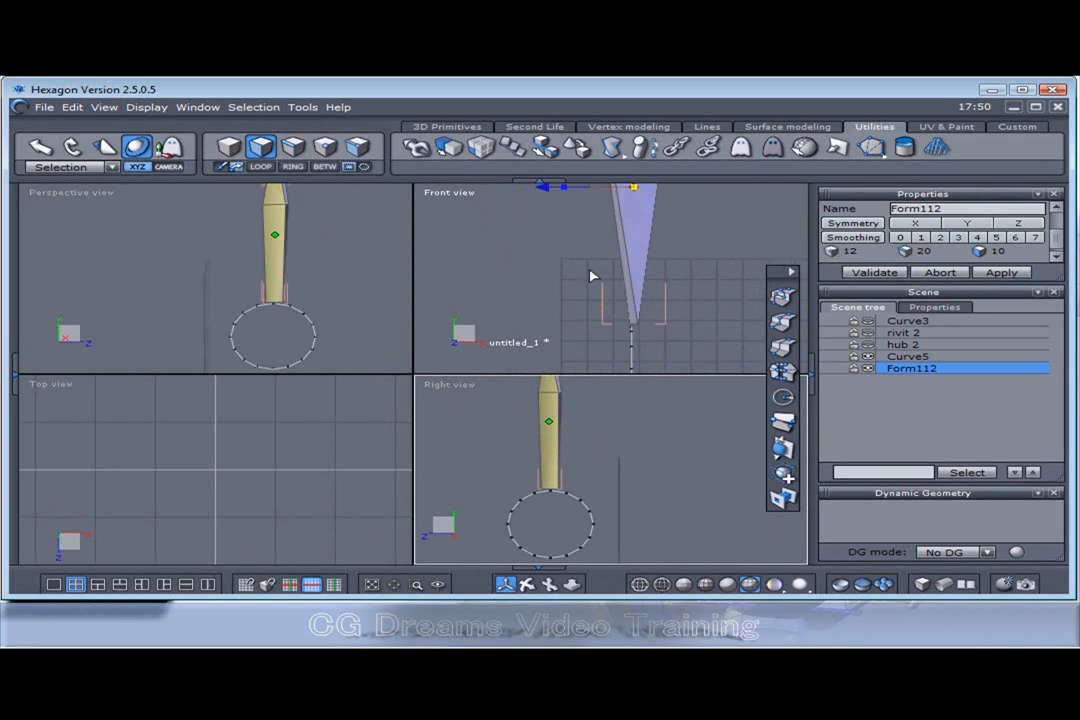
# Select the circle curve together with the twisted block and rotate both a quarter turn about the vertical axis.
pyautogui.click(310, 328)
pyautogui.moveTo(178, 260); pyautogui.dragTo(299, 217, button='middle')
pyautogui.keyDown('shift'); pyautogui.click(284, 227); pyautogui.keyUp('shift')
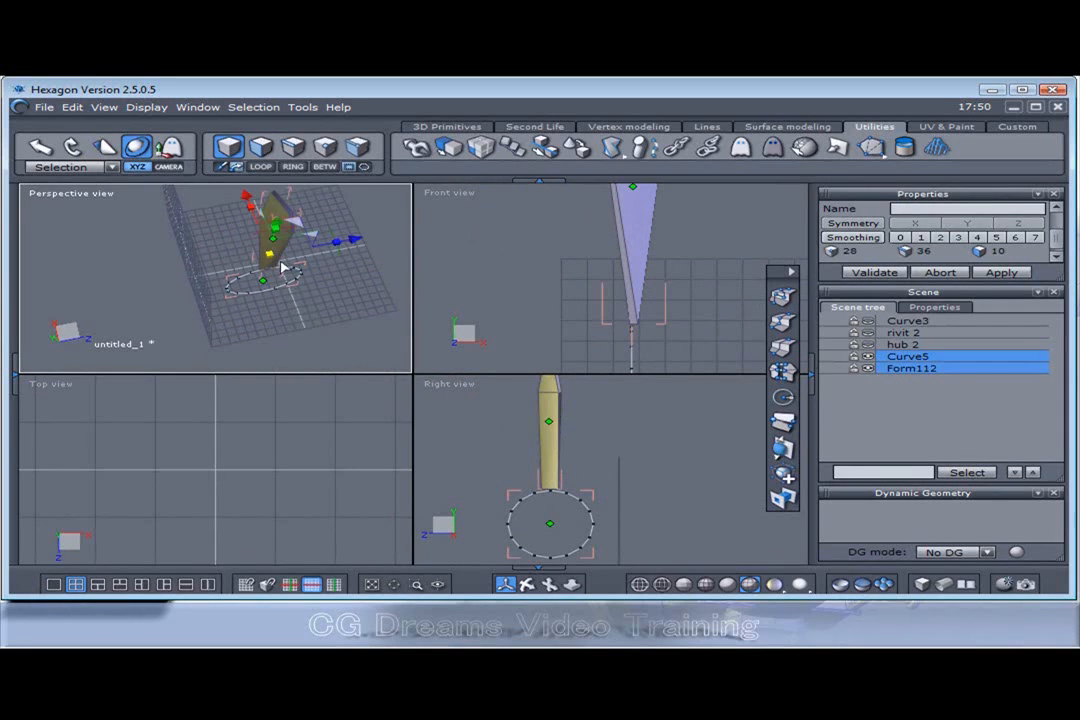
pyautogui.moveTo(338, 254); pyautogui.dragTo(279, 314)
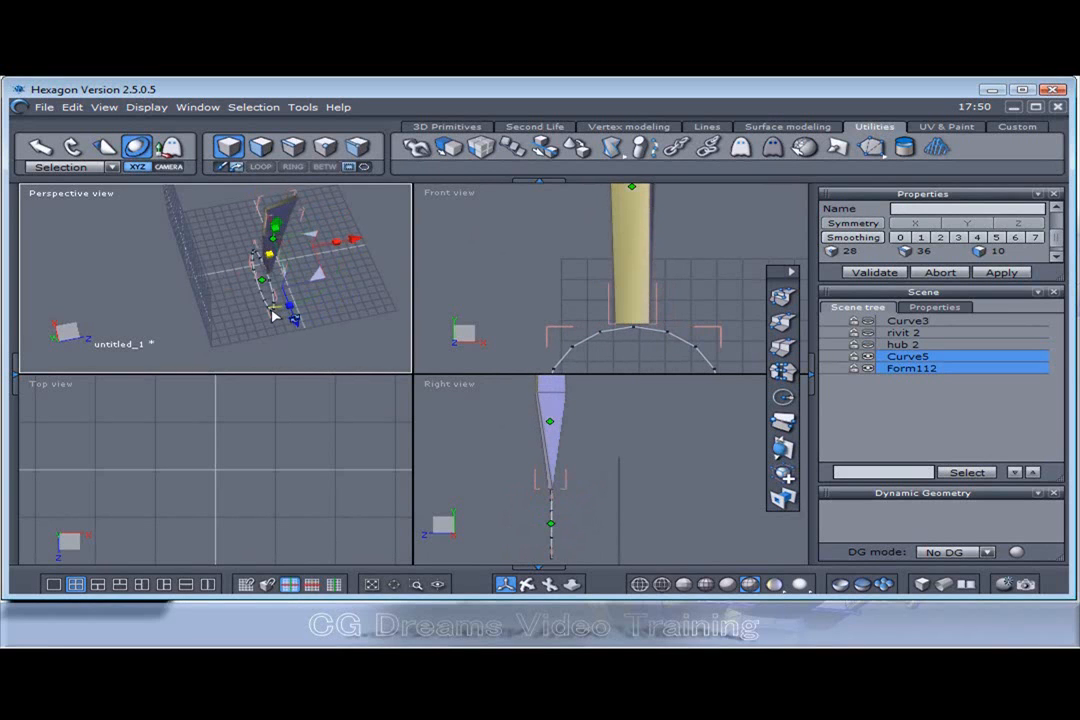
# Check the rotated block and circle curve from the front and in the full perspective view.
pyautogui.scroll(-2, 520, 280)
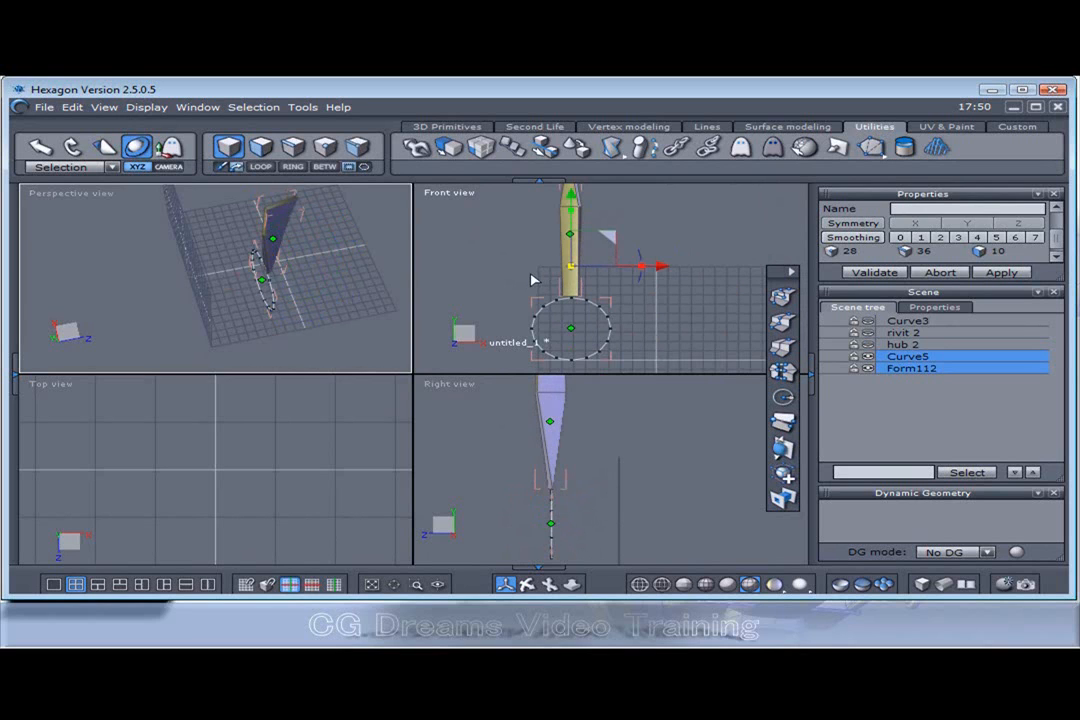
pyautogui.click(273, 303)
pyautogui.moveTo(336, 327); pyautogui.dragTo(256, 307, button='right')
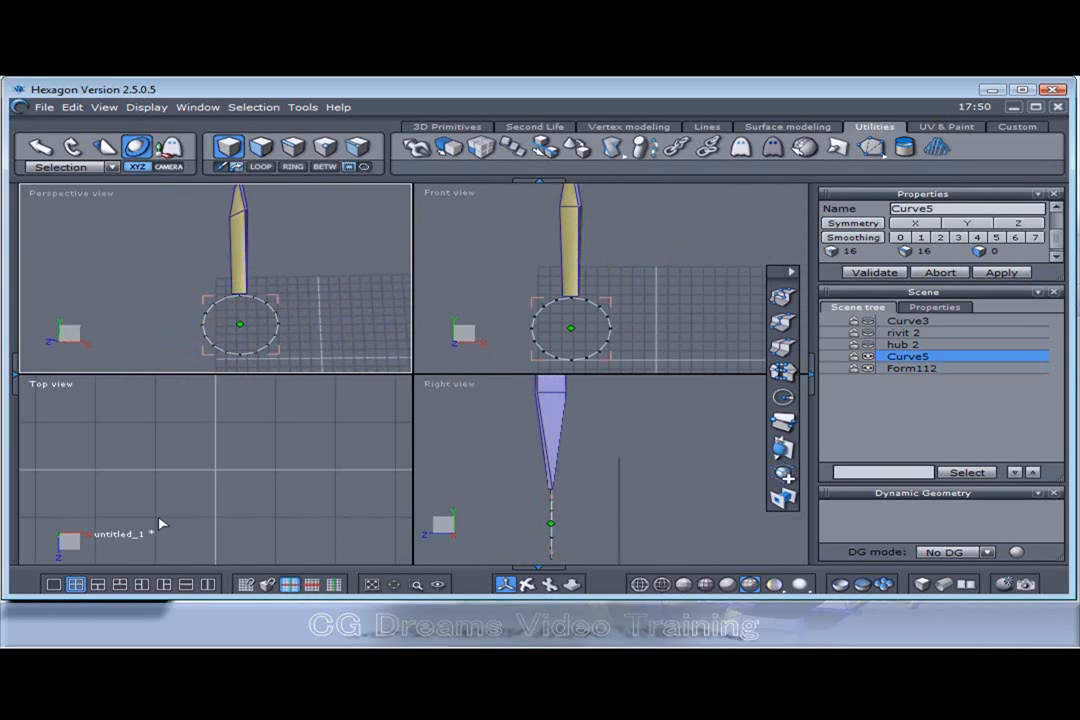
pyautogui.click(53, 584)
pyautogui.moveTo(499, 446); pyautogui.dragTo(454, 453, button='right')
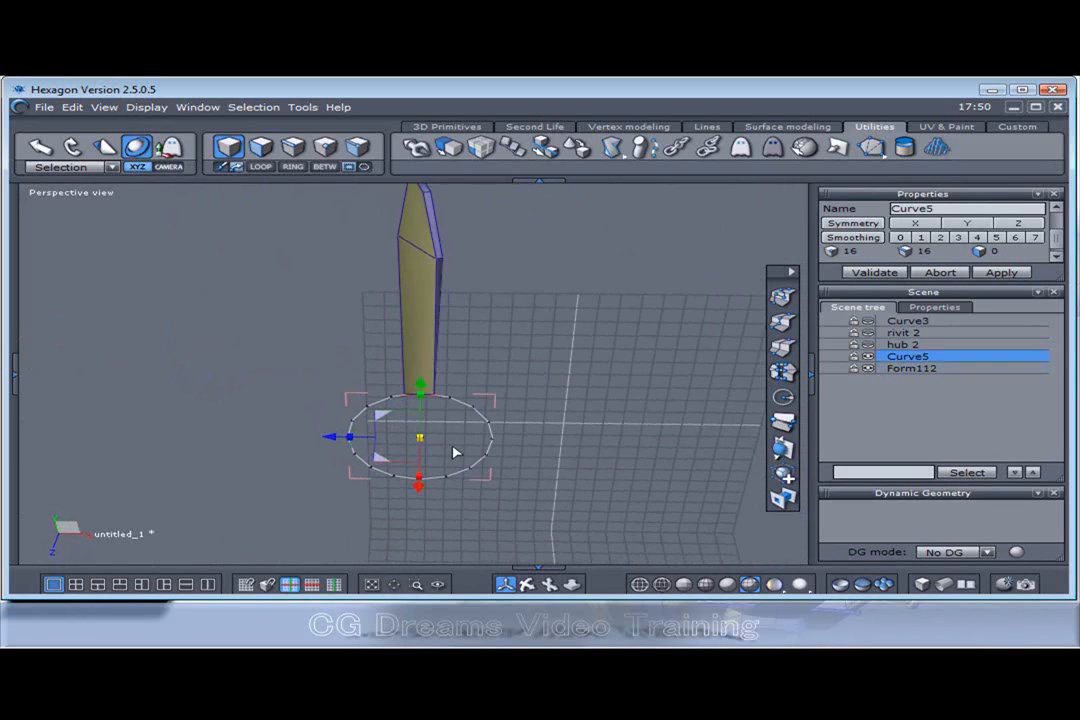
pyautogui.click(503, 356)
pyautogui.moveTo(450, 371); pyautogui.dragTo(484, 301, button='right')
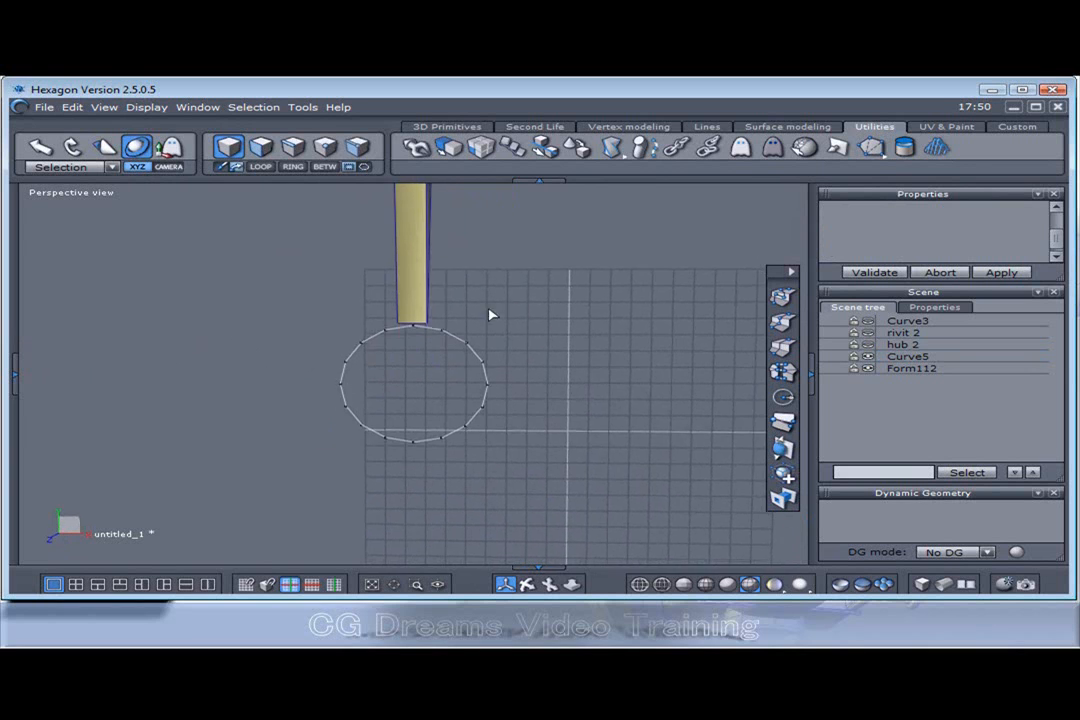
pyautogui.moveTo(484, 301); pyautogui.dragTo(477, 348, button='middle')
# Select only the twisted block and lower it slightly in the front view so its base meets the circle's top point.
pyautogui.click(76, 584)
pyautogui.scroll(2, 590, 275)
pyautogui.click(567, 256)
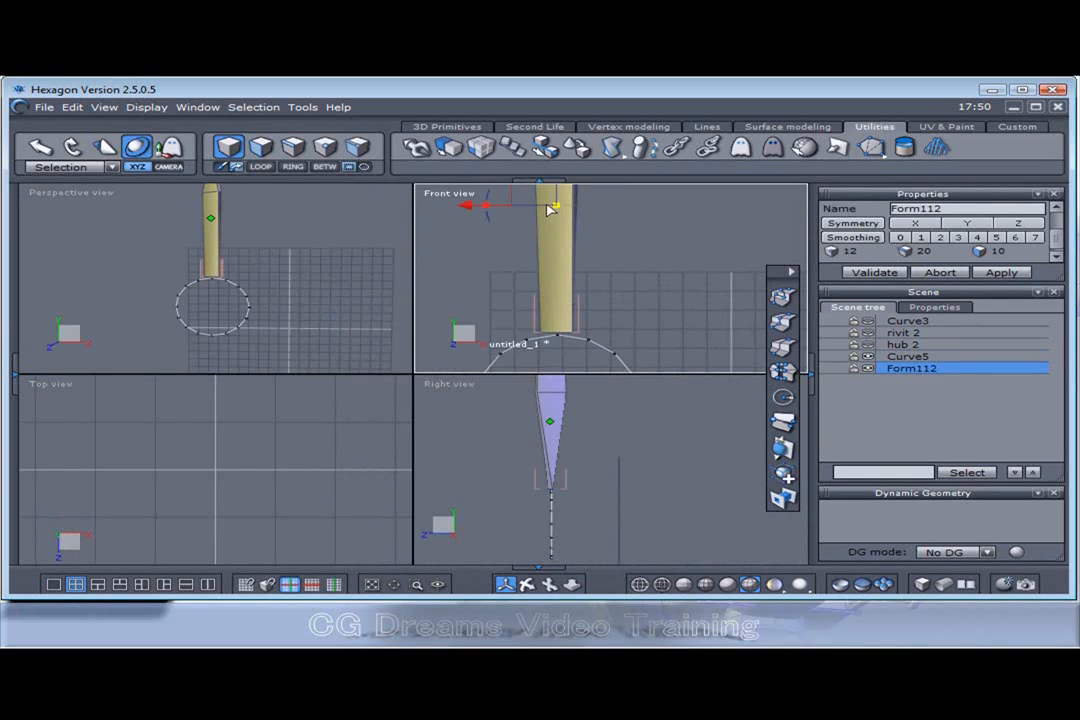
pyautogui.moveTo(666, 292); pyautogui.dragTo(662, 305, button='middle')
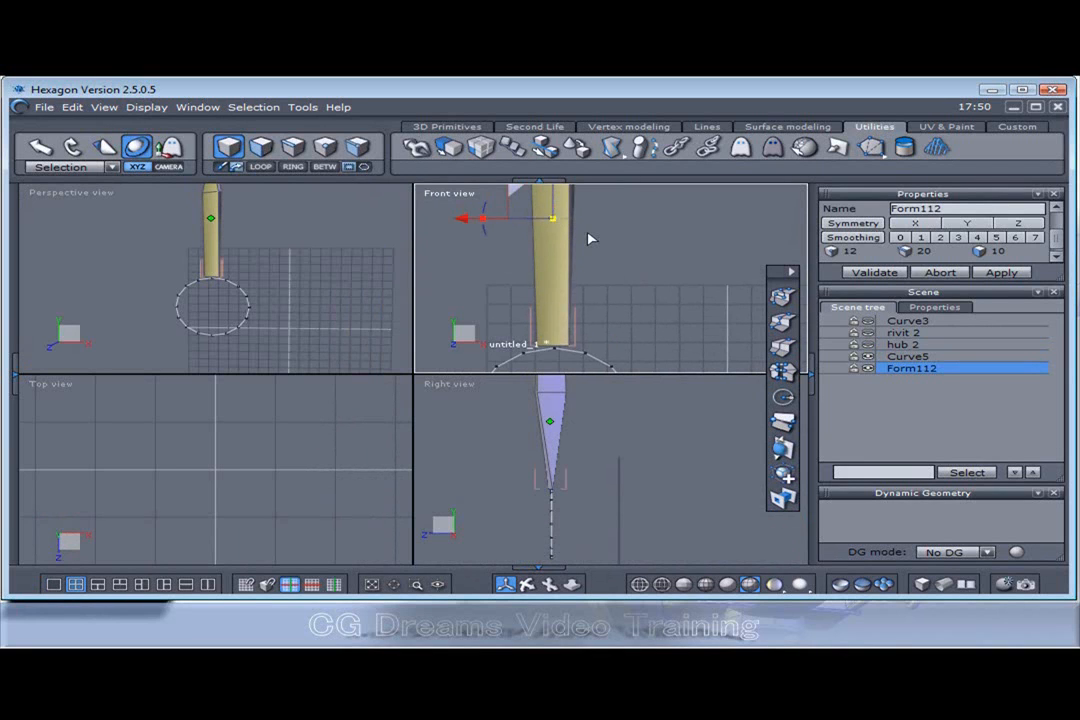
pyautogui.scroll(-2, 588, 242)
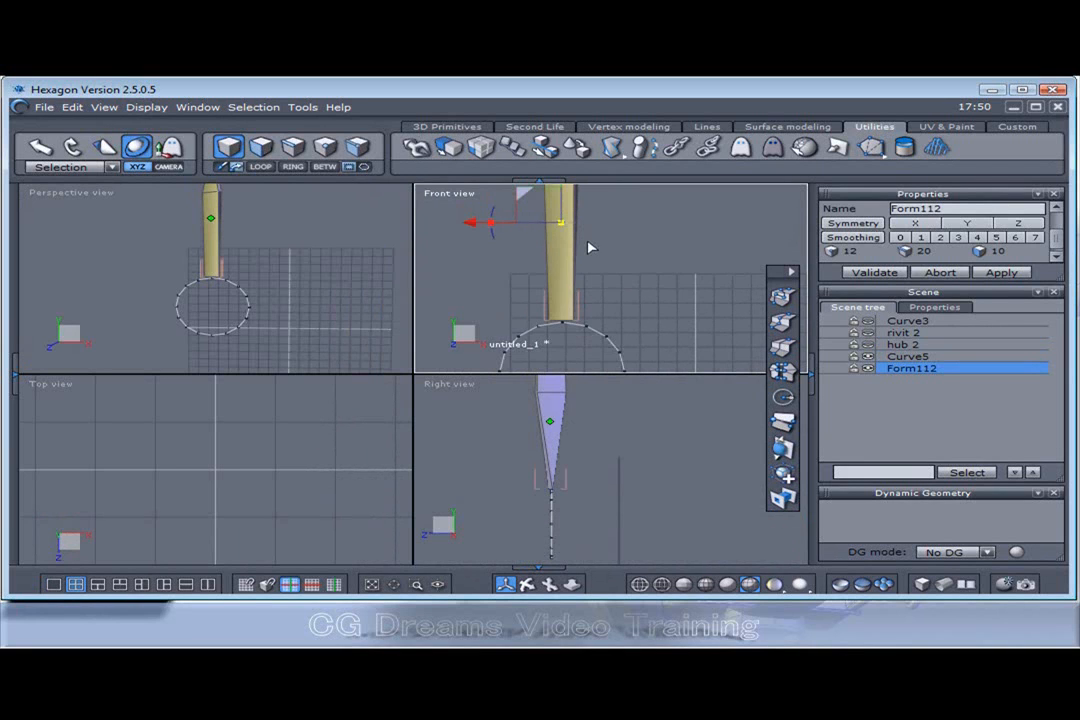
pyautogui.click(54, 584)
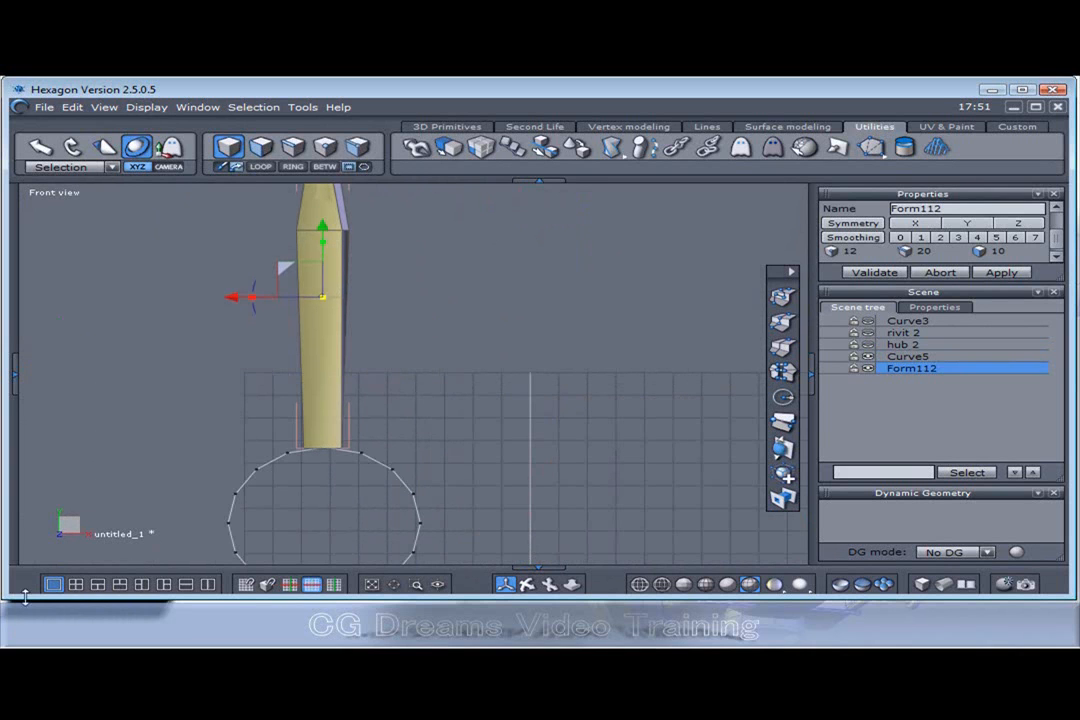
pyautogui.click(75, 585)
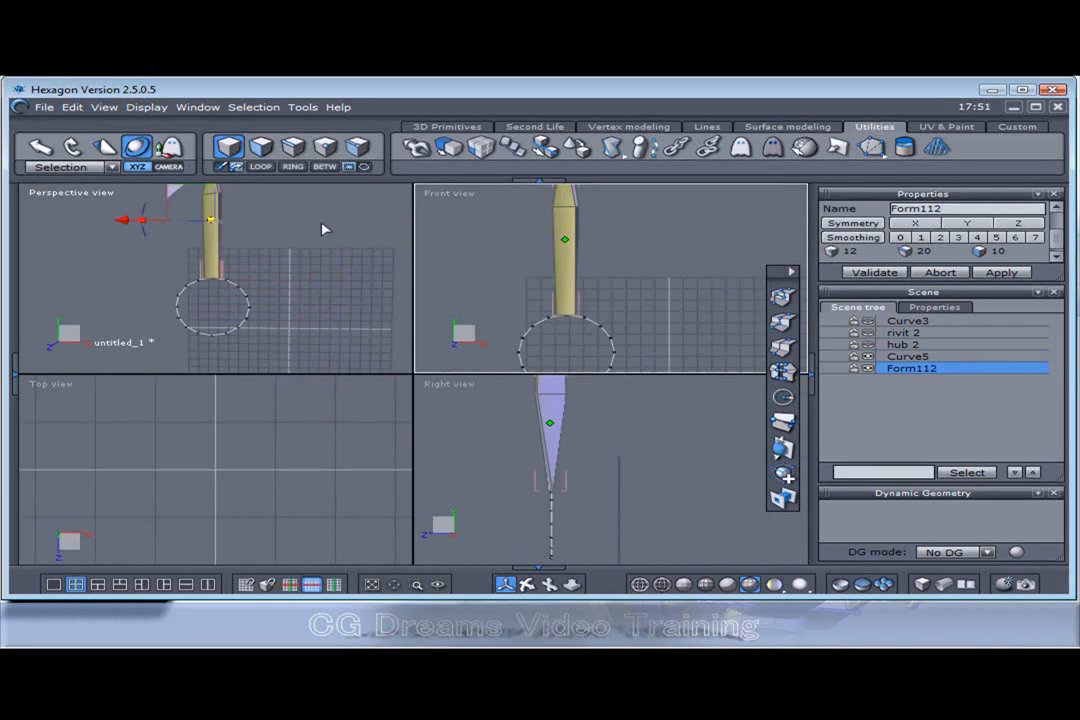
# Start repeating the twisted block along another object from the full perspective view and expose the tool's complete options.
pyautogui.click(289, 288)
pyautogui.click(54, 585)
pyautogui.scroll(5, 398, 457)
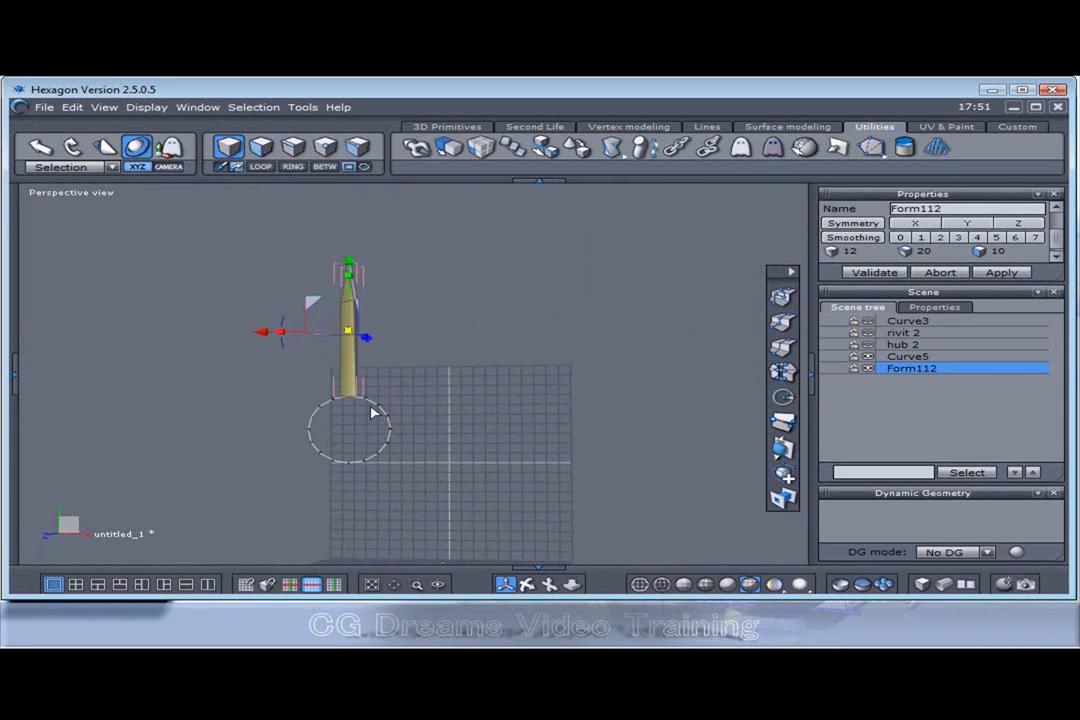
pyautogui.scroll(-3, 465, 374)
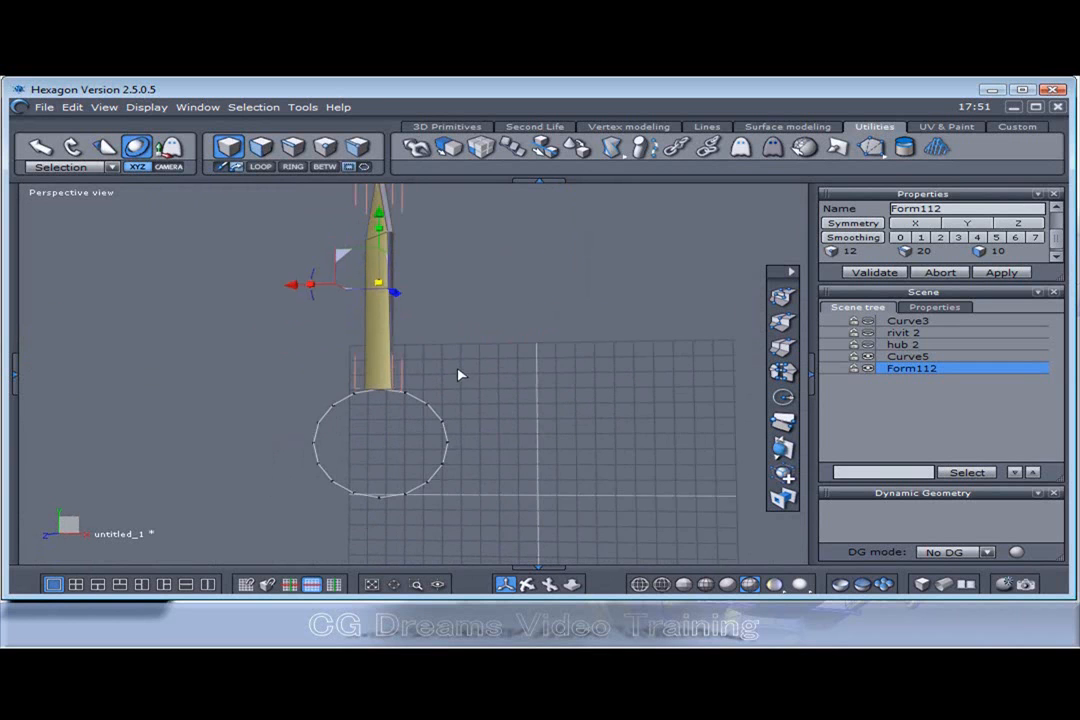
pyautogui.moveTo(434, 292); pyautogui.dragTo(434, 312, button='middle')
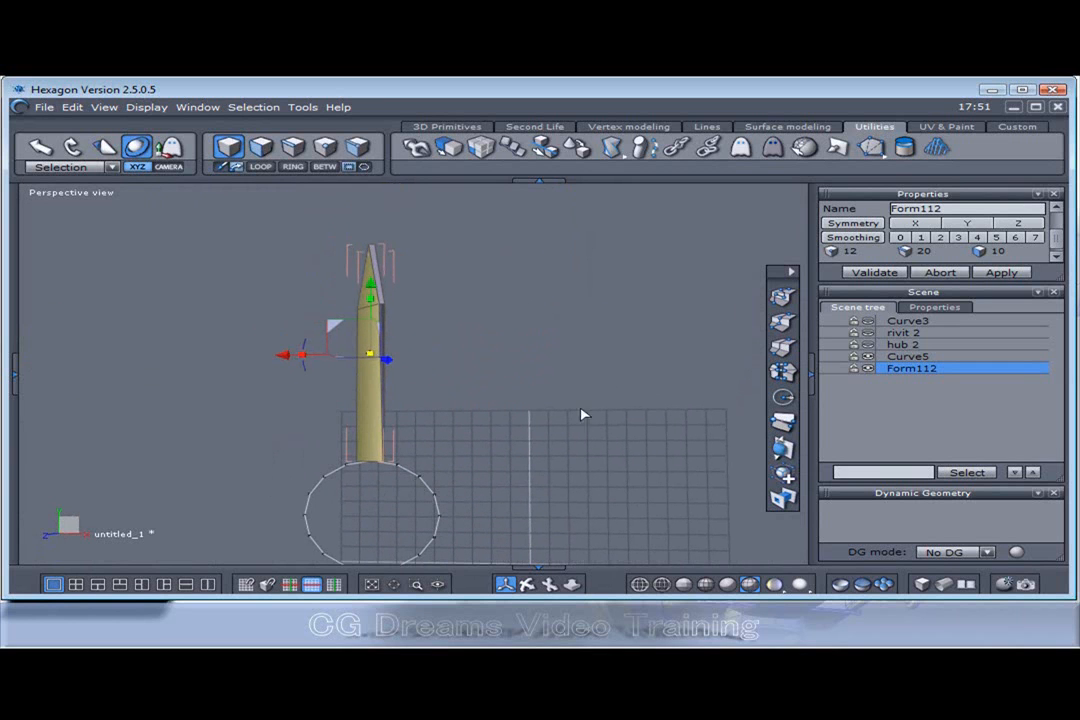
pyautogui.moveTo(555, 433); pyautogui.dragTo(573, 406, button='middle')
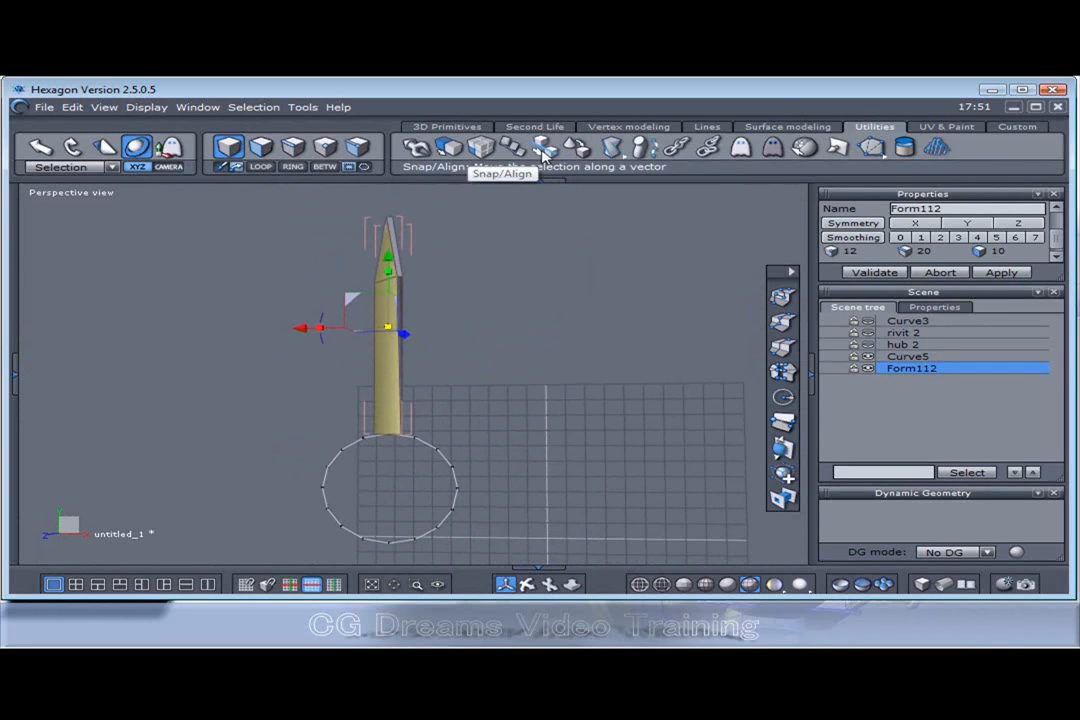
pyautogui.click(513, 150)
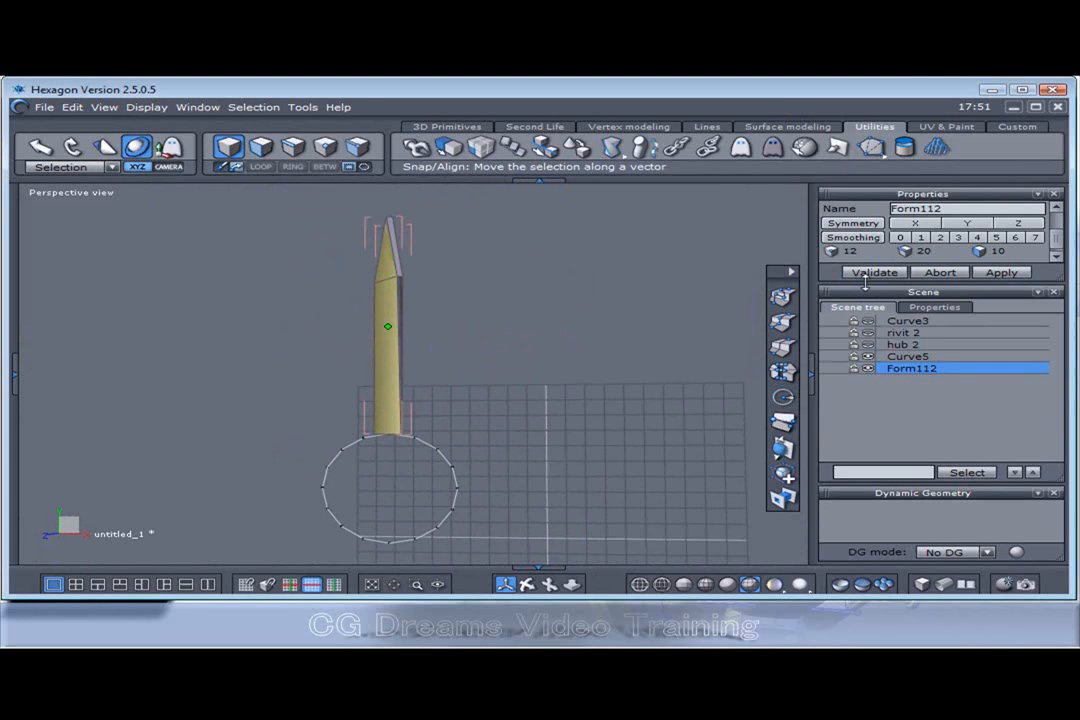
pyautogui.moveTo(866, 284); pyautogui.dragTo(866, 391)
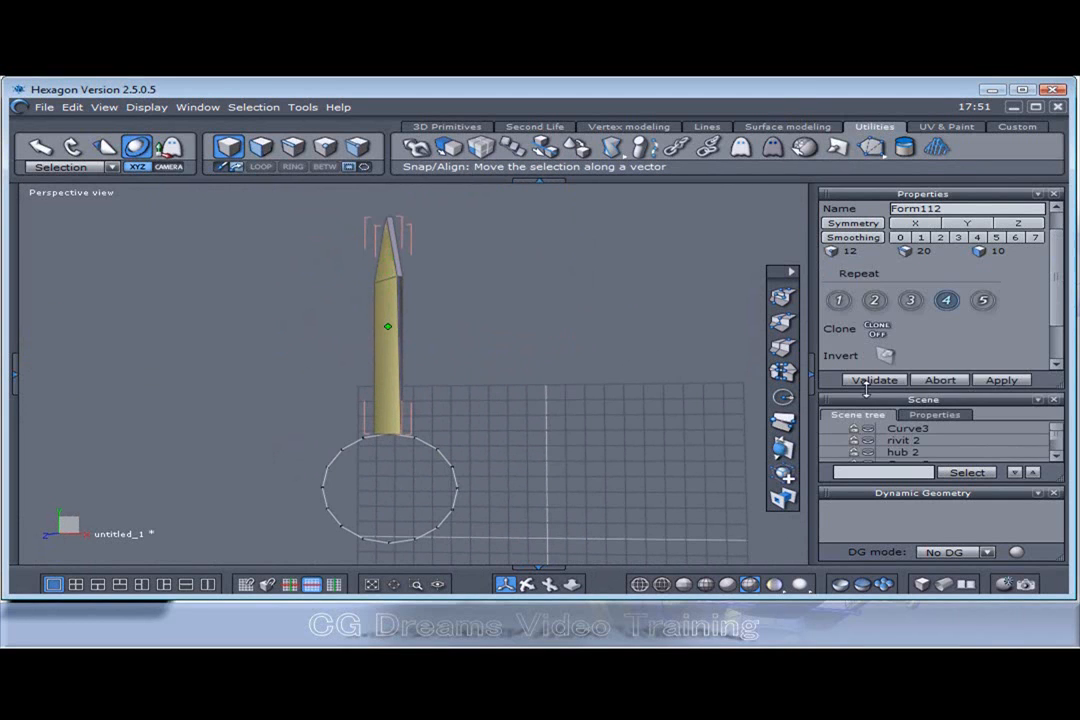
pyautogui.scroll(-2, 928, 341)
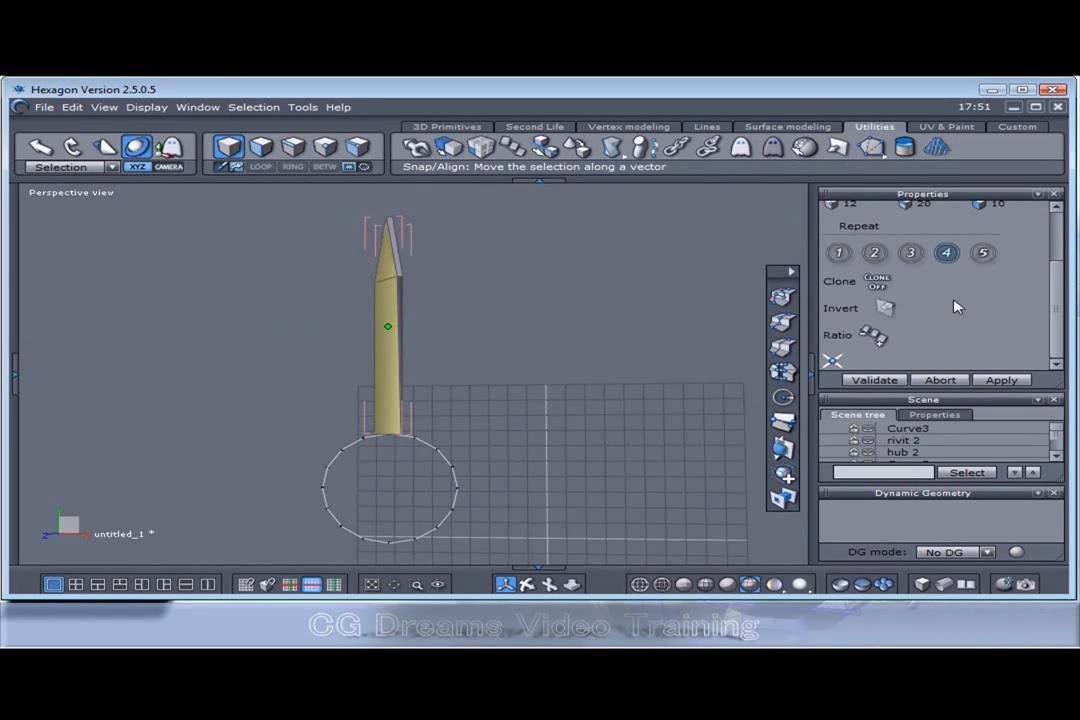
# Set the reference point of the repeat to the middle of the block's base, where it meets the circle curve.
pyautogui.click(833, 363)
pyautogui.moveTo(311, 407); pyautogui.dragTo(851, 378, button='middle')
pyautogui.scroll(4, 511, 449)
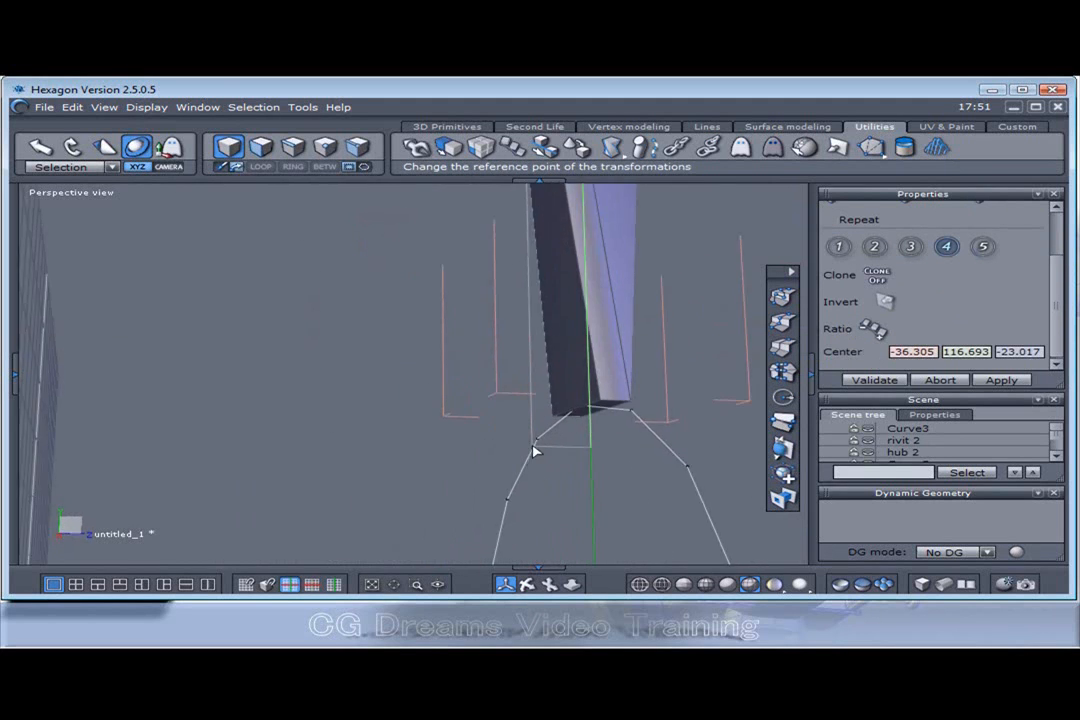
pyautogui.moveTo(533, 450); pyautogui.dragTo(733, 491, button='middle')
pyautogui.scroll(1, 500, 399)
pyautogui.moveTo(503, 405); pyautogui.dragTo(428, 481, button='middle')
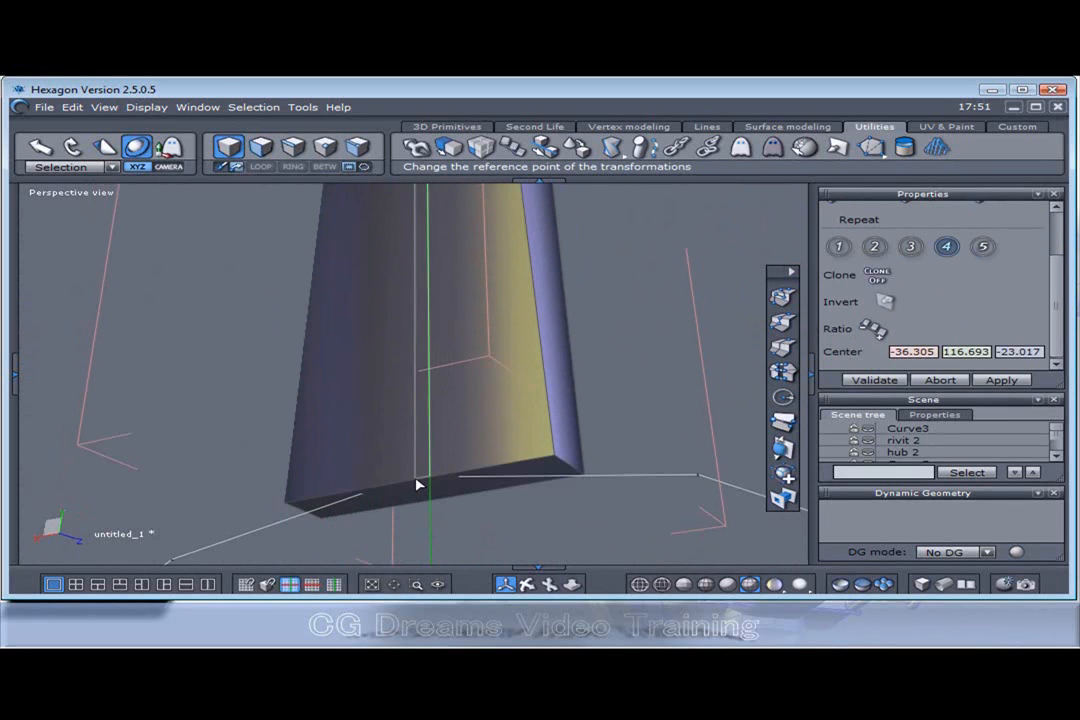
pyautogui.click(413, 478)
# Repeat the blade around the circle curve with Clone switched on and validate the copies.
pyautogui.scroll(-6, 413, 478)
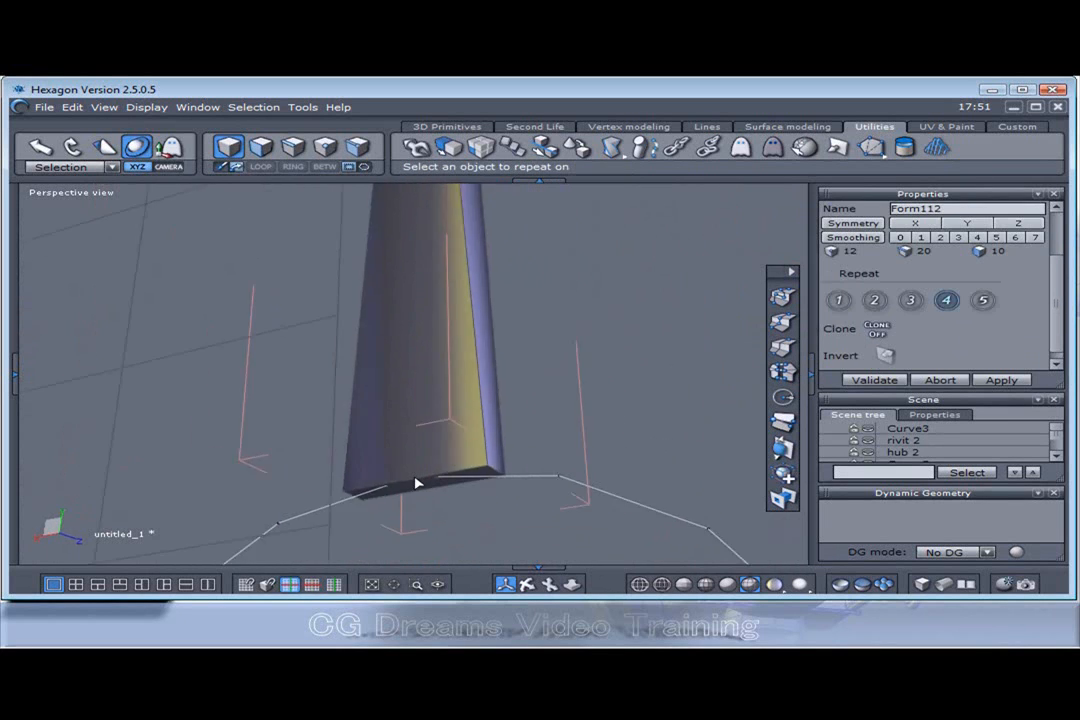
pyautogui.scroll(2, 413, 478)
pyautogui.moveTo(516, 480); pyautogui.dragTo(262, 549, button='middle')
pyautogui.scroll(-3, 422, 458)
pyautogui.scroll(2, 445, 481)
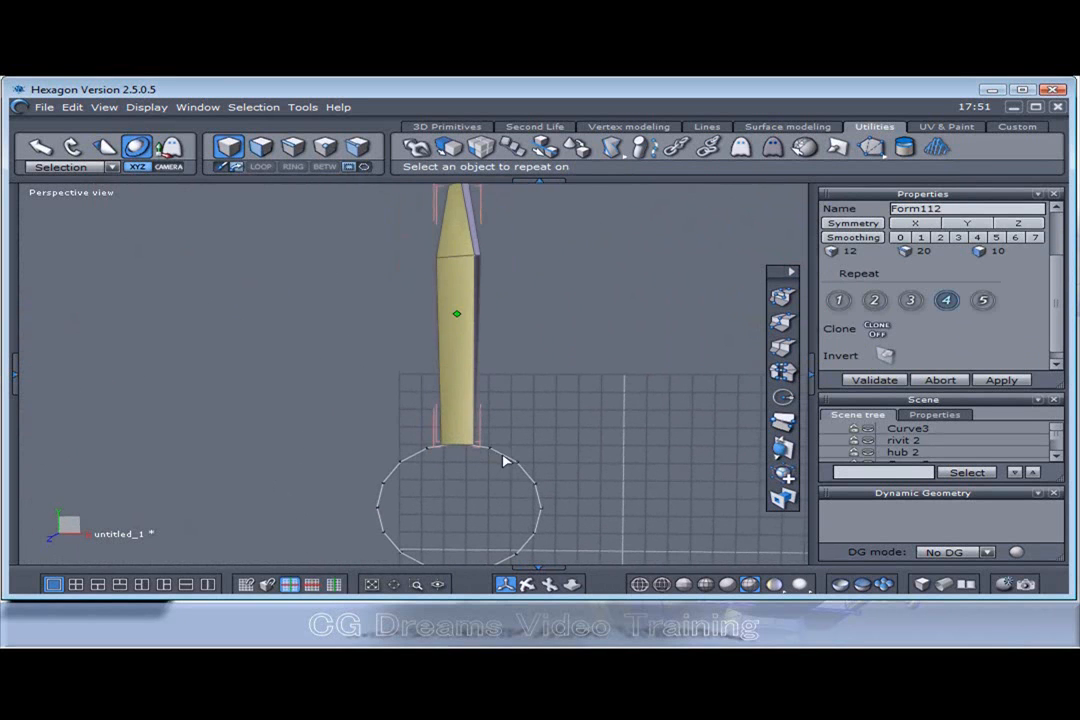
pyautogui.click(506, 460)
pyautogui.scroll(-3, 520, 467)
pyautogui.moveTo(504, 485); pyautogui.dragTo(468, 410, button='middle')
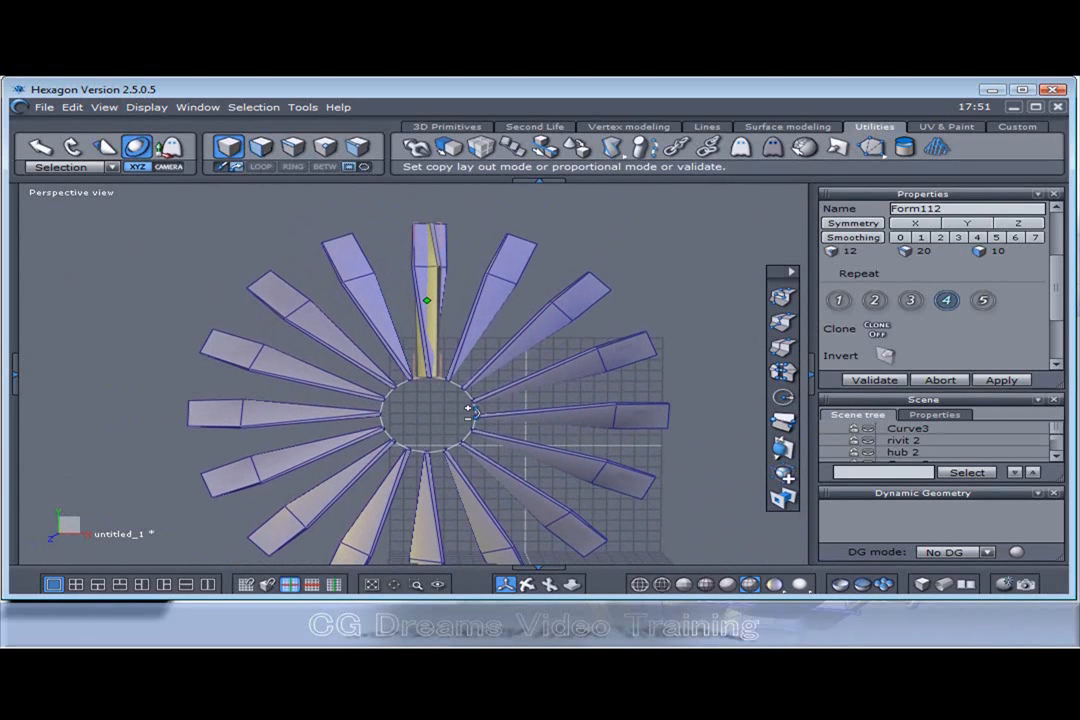
pyautogui.click(877, 329)
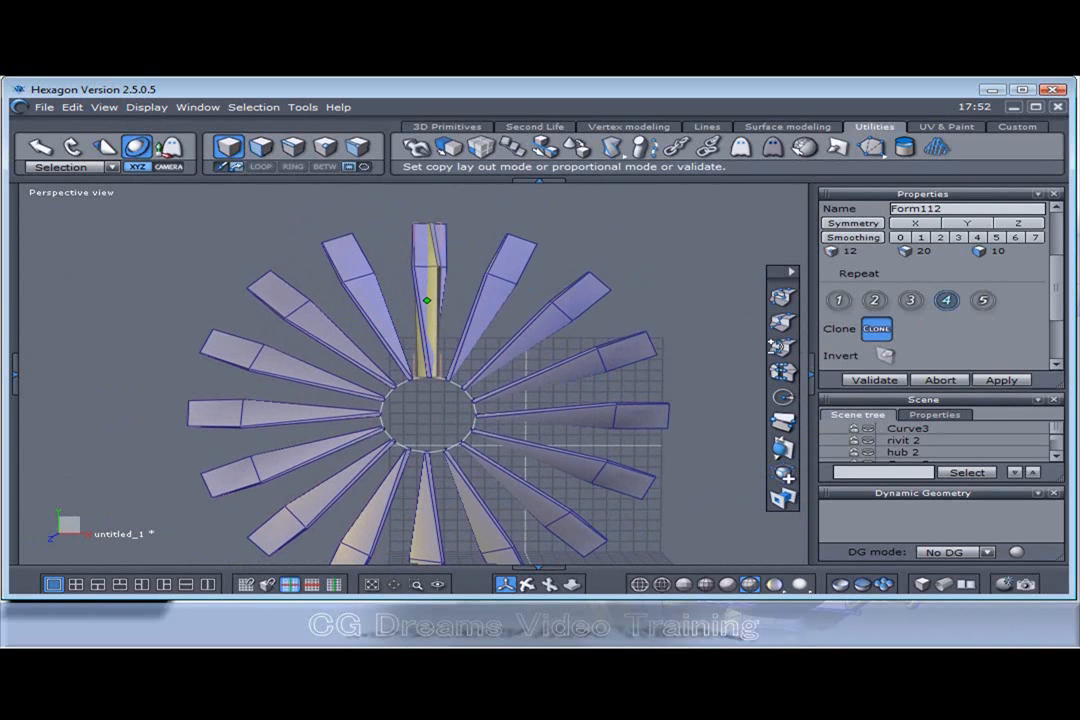
pyautogui.click(875, 380)
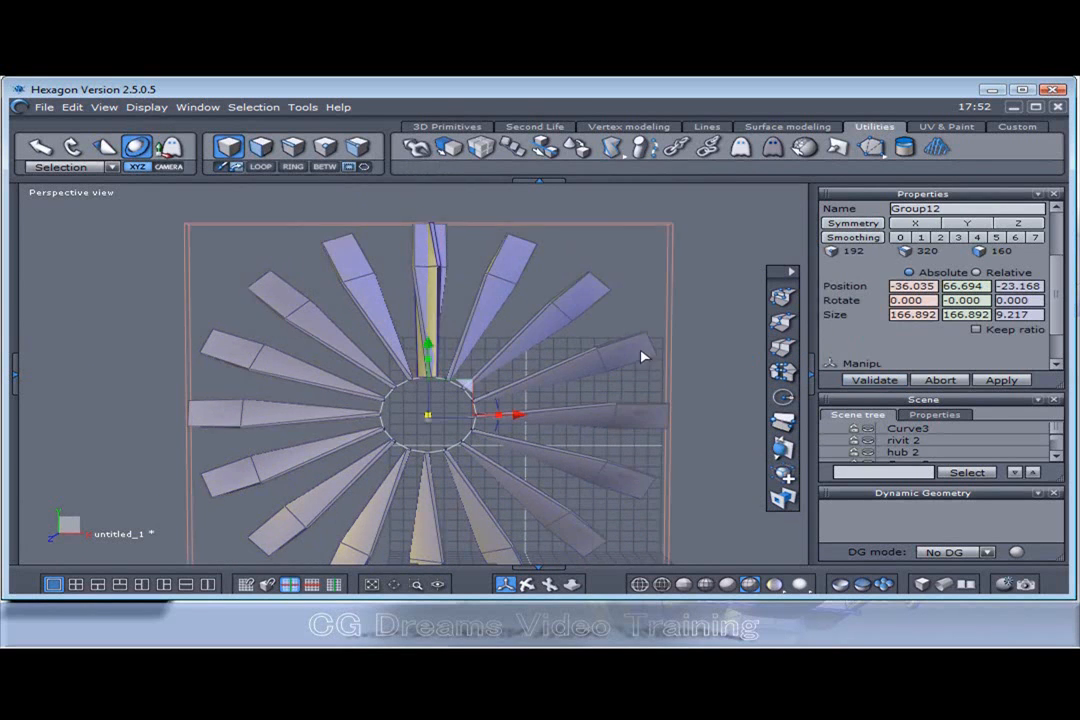
# Select the tip face of the original blade and narrow it so the cloned blades follow the change.
pyautogui.moveTo(639, 361); pyautogui.dragTo(566, 452, button='middle')
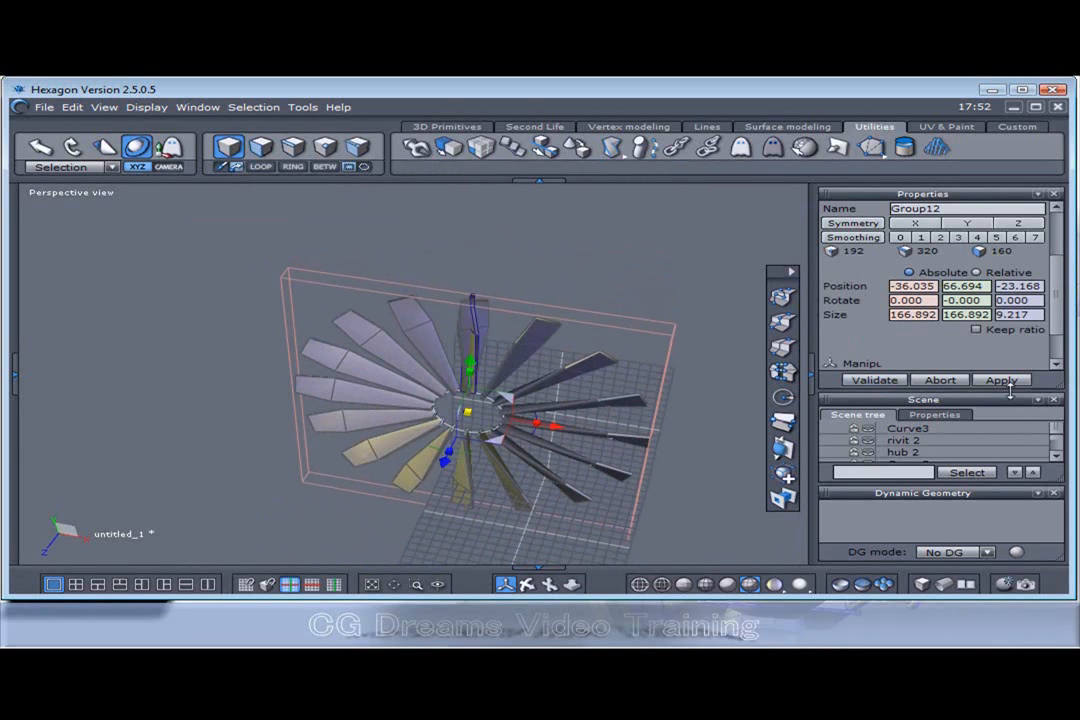
pyautogui.moveTo(1010, 392); pyautogui.dragTo(1017, 302)
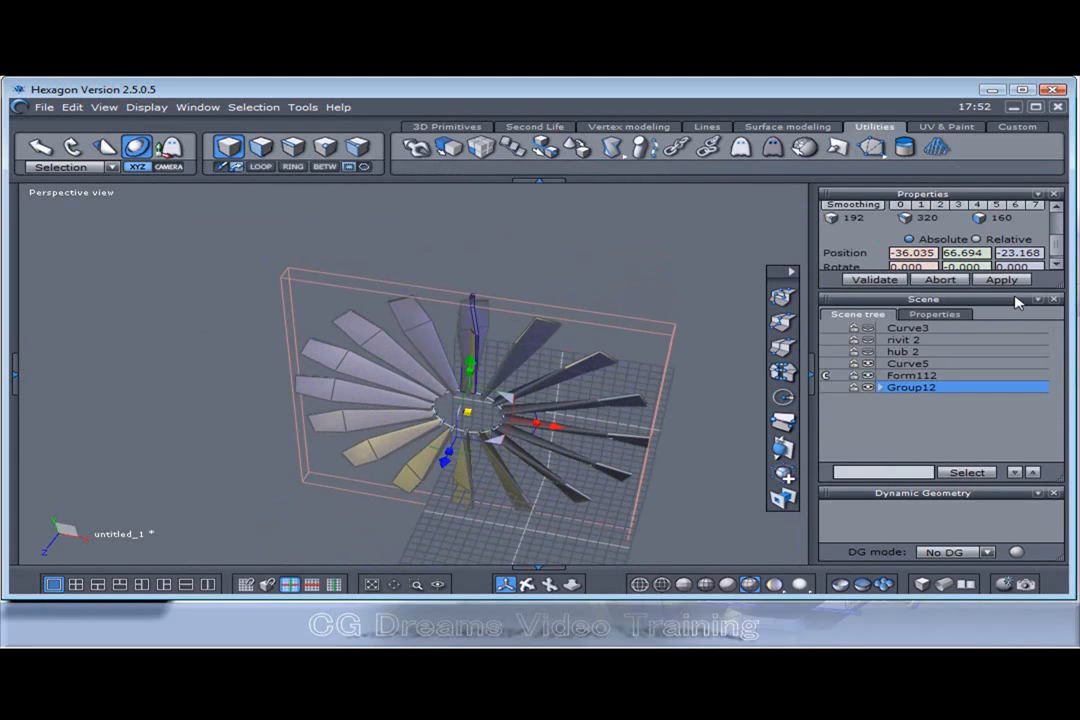
pyautogui.click(883, 376)
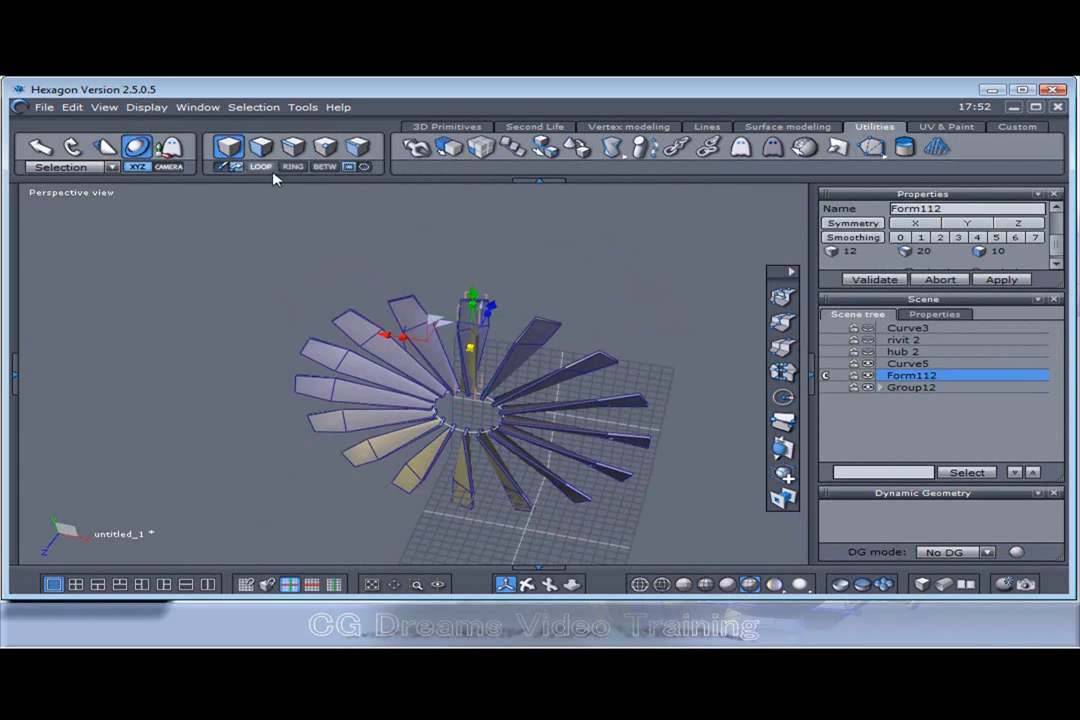
pyautogui.click(260, 147)
pyautogui.scroll(3, 392, 246)
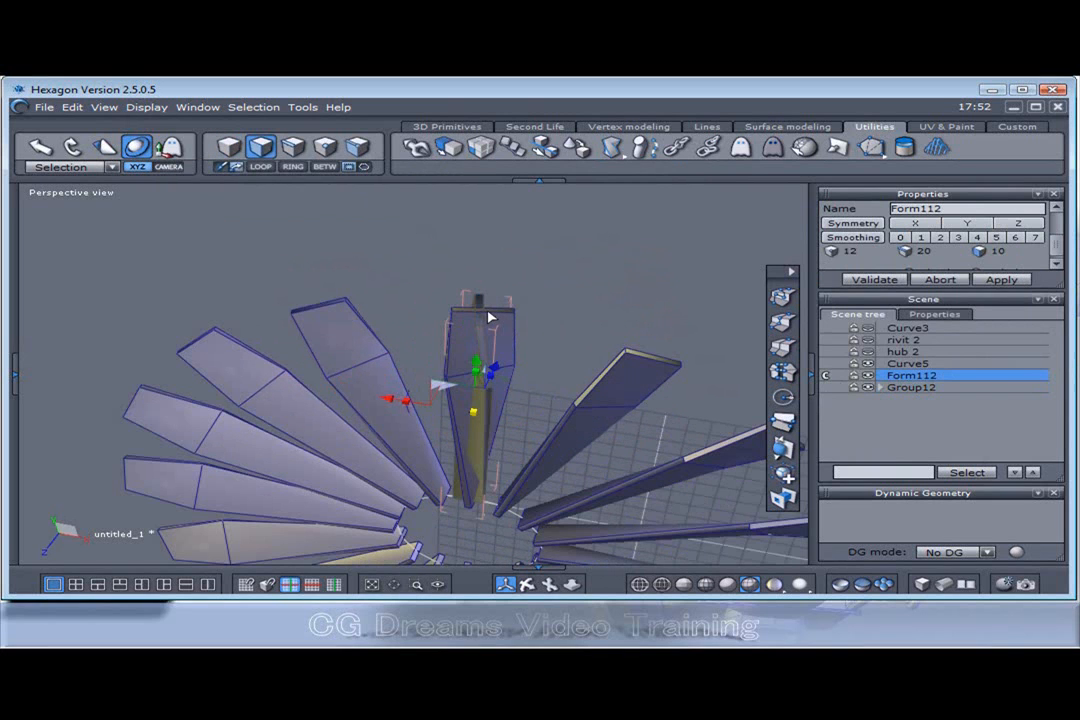
pyautogui.click(481, 326)
pyautogui.moveTo(481, 326); pyautogui.dragTo(511, 294, button='middle')
pyautogui.scroll(-3, 500, 310)
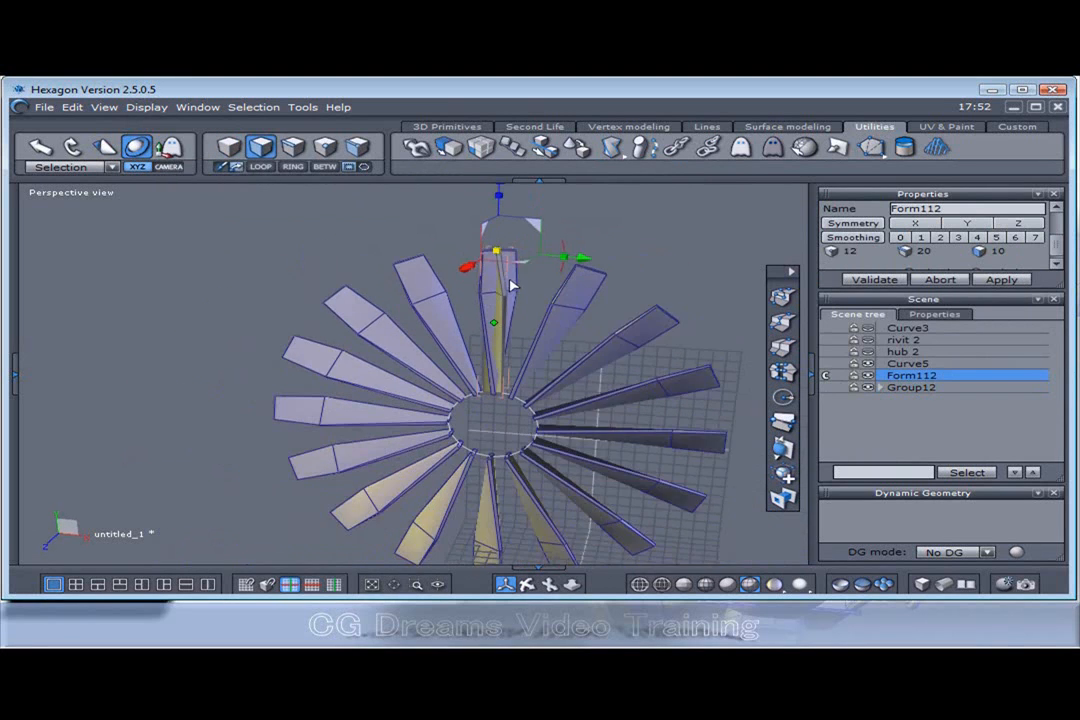
pyautogui.moveTo(474, 250); pyautogui.dragTo(490, 228)
# Move the original blade away from the ring so it stands clear of its clones.
pyautogui.moveTo(443, 258); pyautogui.dragTo(424, 390, button='middle')
pyautogui.moveTo(435, 321); pyautogui.dragTo(569, 325, button='middle')
pyautogui.scroll(-3, 631, 258)
pyautogui.moveTo(631, 258); pyautogui.dragTo(566, 404, button='middle')
pyautogui.moveTo(565, 405); pyautogui.dragTo(630, 383)
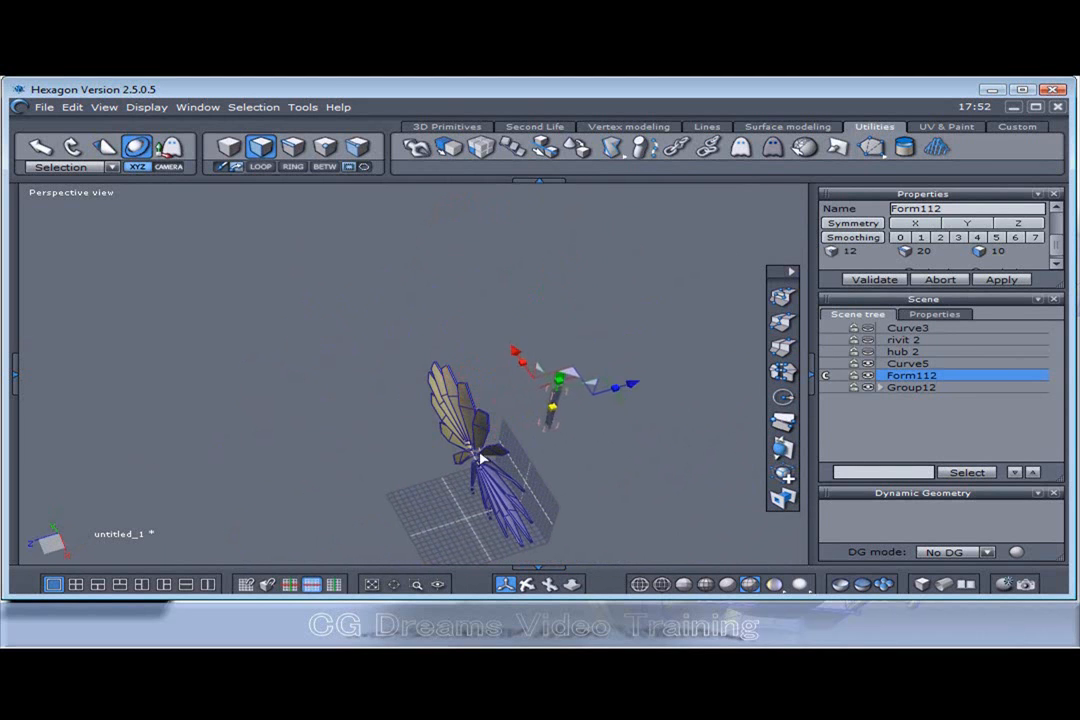
pyautogui.moveTo(630, 383); pyautogui.dragTo(621, 320, button='middle')
pyautogui.scroll(3, 614, 310)
pyautogui.moveTo(590, 307); pyautogui.dragTo(376, 445)
pyautogui.moveTo(376, 445); pyautogui.dragTo(338, 411, button='middle')
pyautogui.scroll(-3, 440, 318)
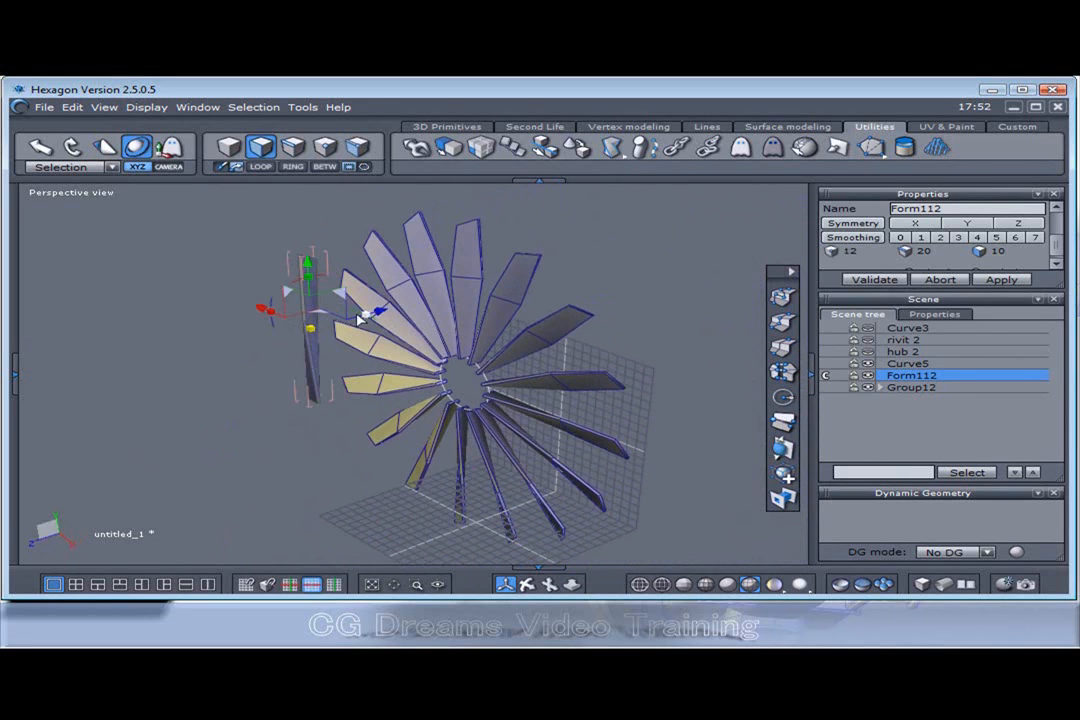
# Undo the trial adjustment of the original blade, check its tip against the ring, and hide the original.
pyautogui.moveTo(325, 278); pyautogui.dragTo(341, 279)
pyautogui.hotkey('ctrl', 'z')
pyautogui.moveTo(297, 417); pyautogui.dragTo(312, 390, button='middle')
pyautogui.scroll(3, 323, 369)
pyautogui.scroll(-5, 337, 368)
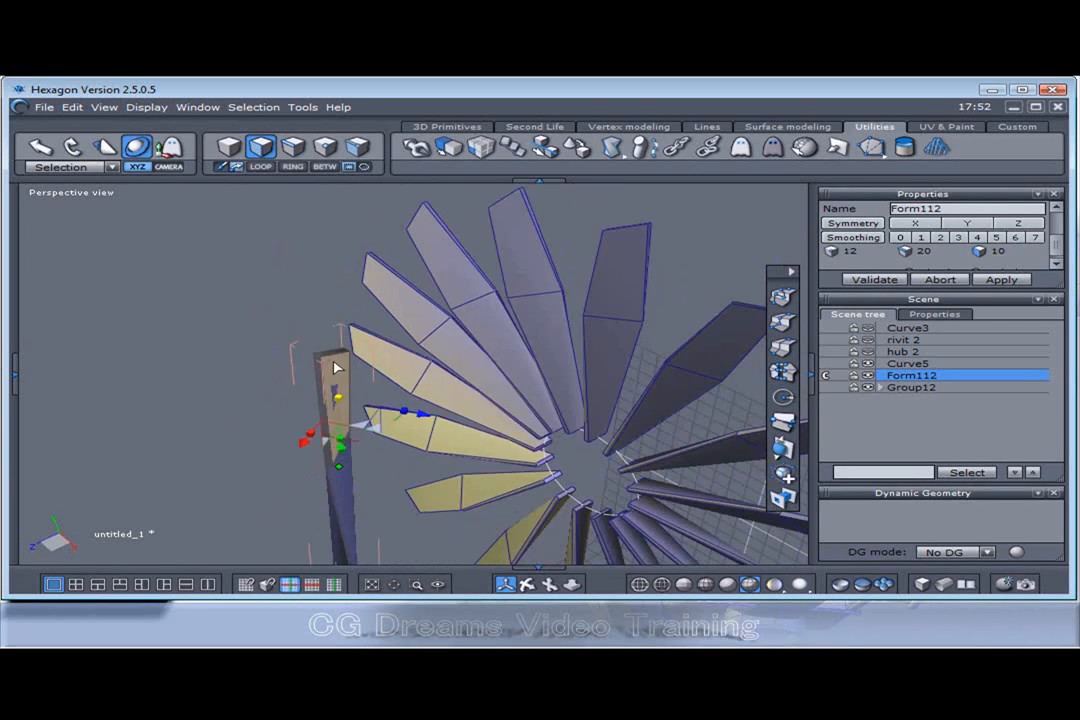
pyautogui.scroll(1, 447, 403)
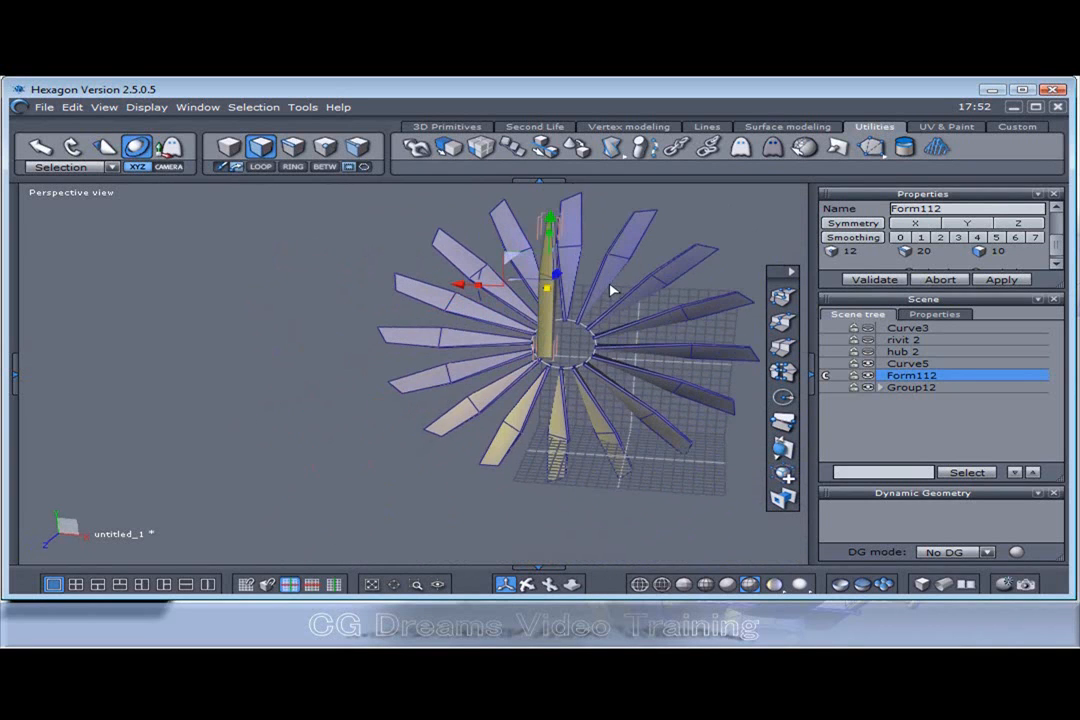
pyautogui.keyDown('shift'); pyautogui.moveTo(610, 294); pyautogui.dragTo(521, 388, button='middle'); pyautogui.keyUp('shift')
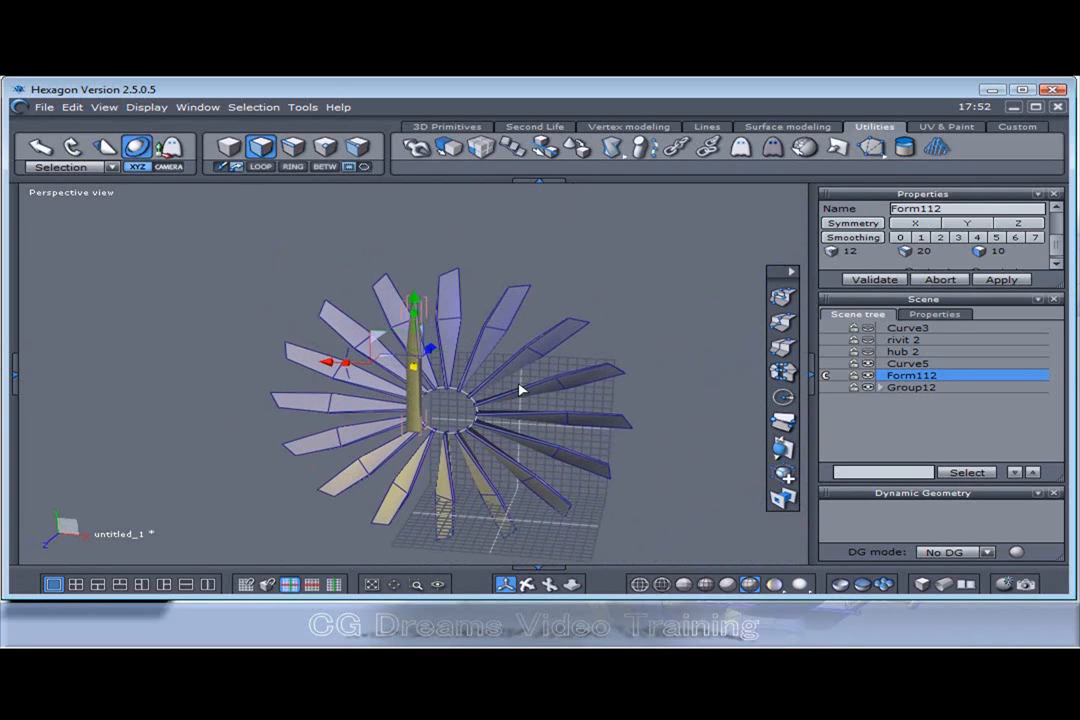
pyautogui.click(866, 376)
# Select the circle curve Curve13 inside the ring of blades in the future bike scene.
pyautogui.moveTo(610, 367); pyautogui.dragTo(630, 366, button='right')
pyautogui.moveTo(528, 393)
pyautogui.mouseDown(button='right')
pyautogui.moveTo(441, 427)
pyautogui.moveTo(540, 402)
pyautogui.moveTo(522, 406)
pyautogui.mouseUp(button='right')
pyautogui.scroll(3, 502, 415)
pyautogui.scroll(4, 502, 415)
pyautogui.press('w')
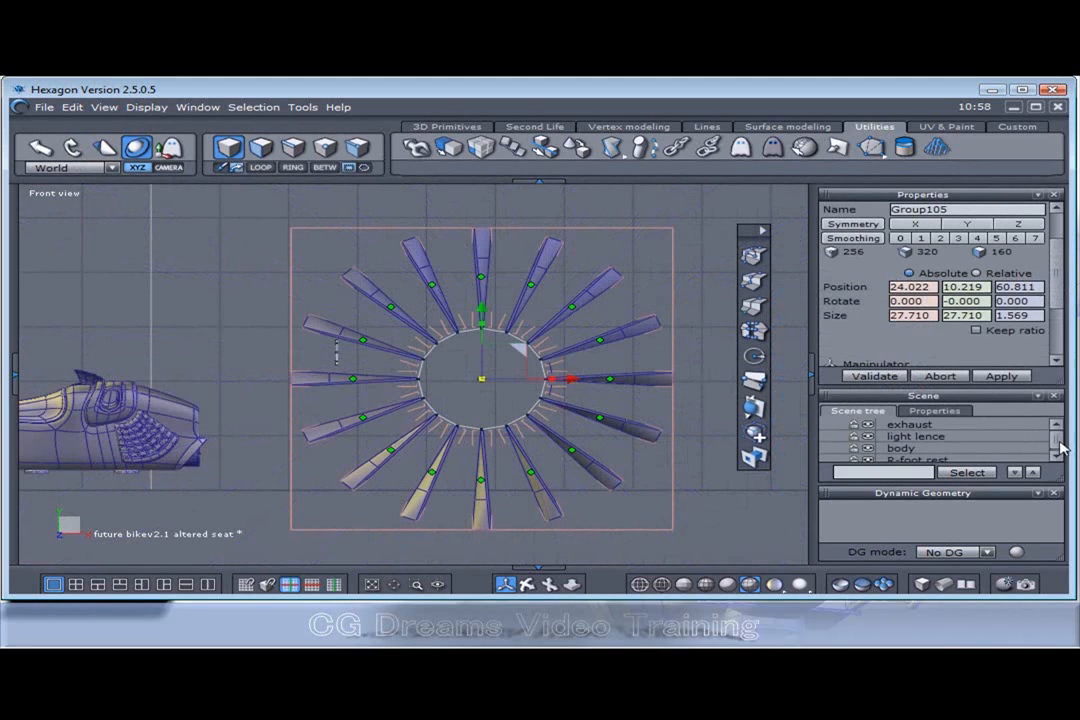
pyautogui.scroll(-2, 522, 343)
pyautogui.scroll(-3, 903, 440)
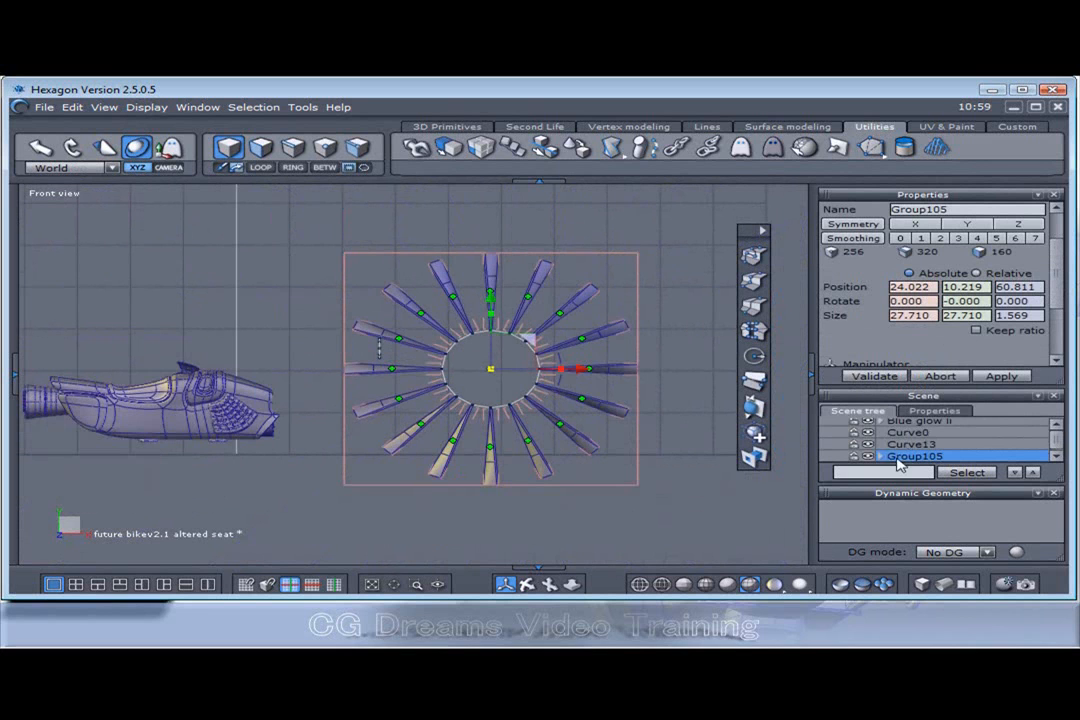
pyautogui.click(903, 444)
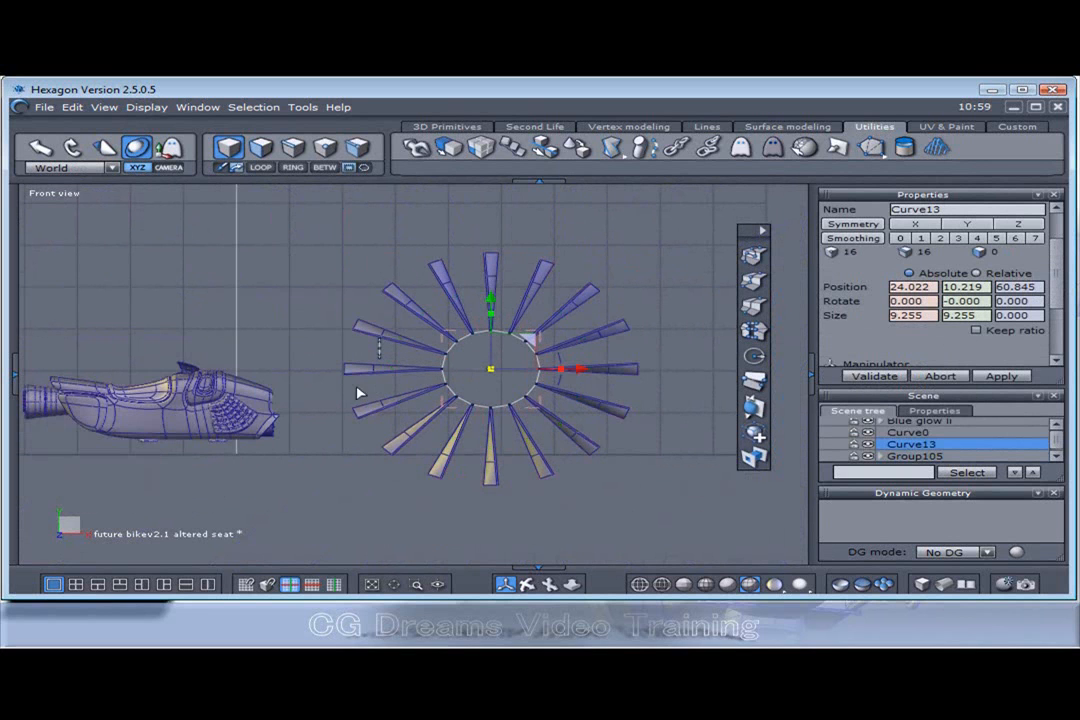
# Move the circle curve along Z to 61.963 in the full perspective view, in front of the blade bases.
pyautogui.click(75, 585)
pyautogui.moveTo(228, 325); pyautogui.dragTo(308, 347, button='right')
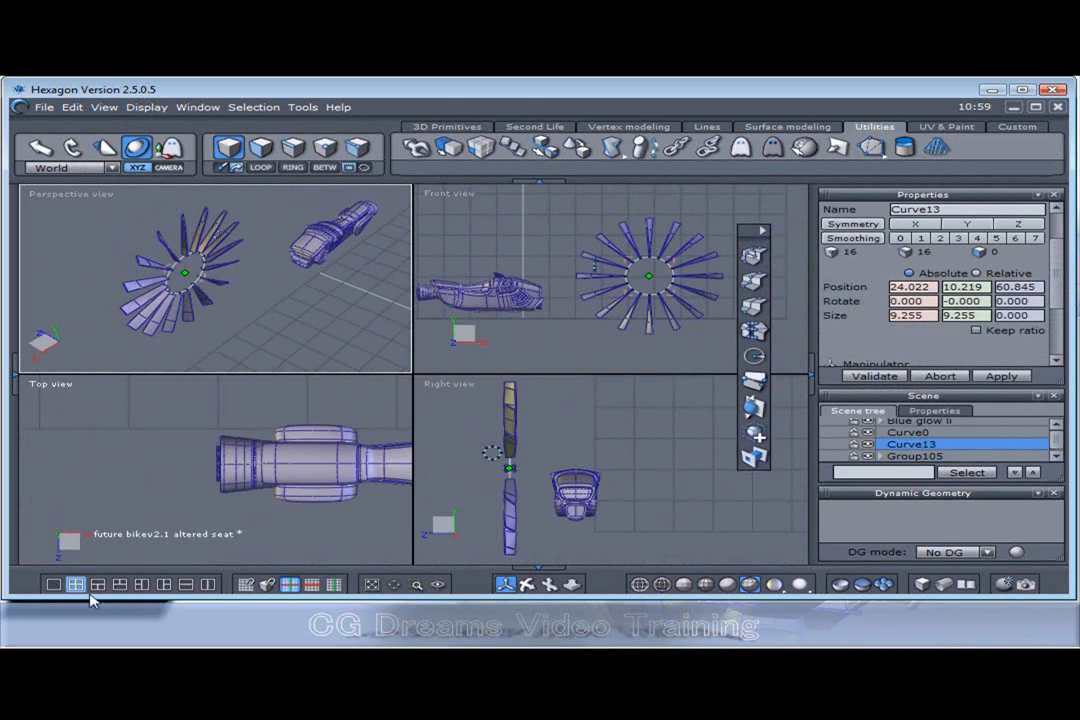
pyautogui.click(53, 585)
pyautogui.scroll(5, 347, 369)
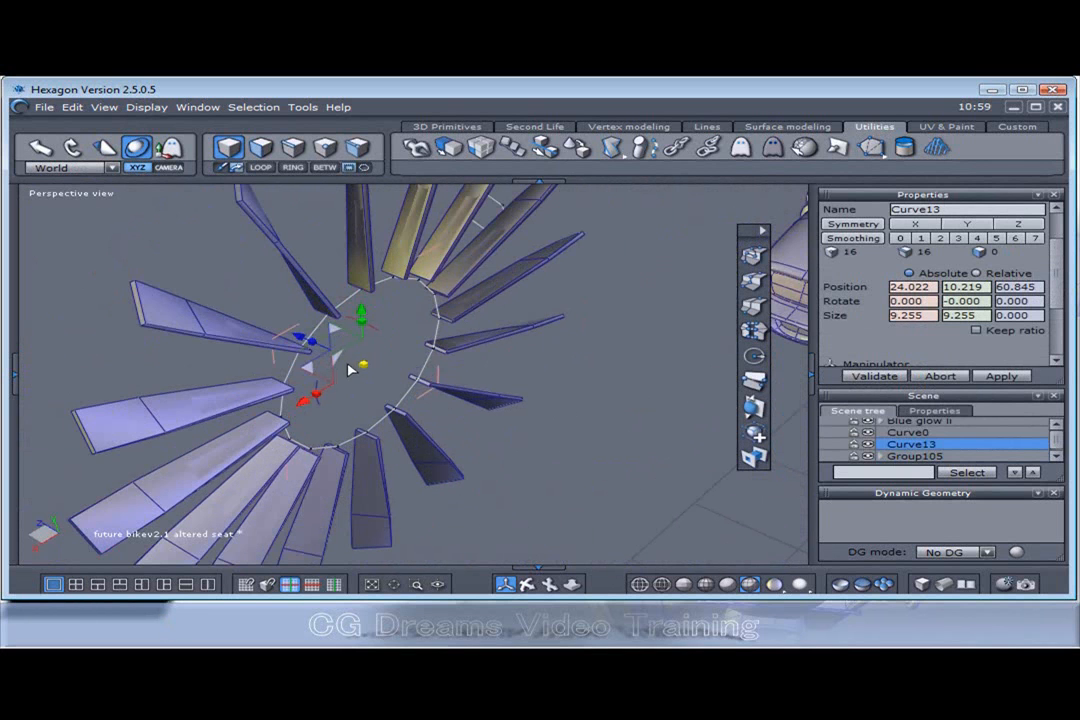
pyautogui.moveTo(304, 347); pyautogui.dragTo(281, 335)
pyautogui.moveTo(219, 371); pyautogui.dragTo(242, 386, button='right')
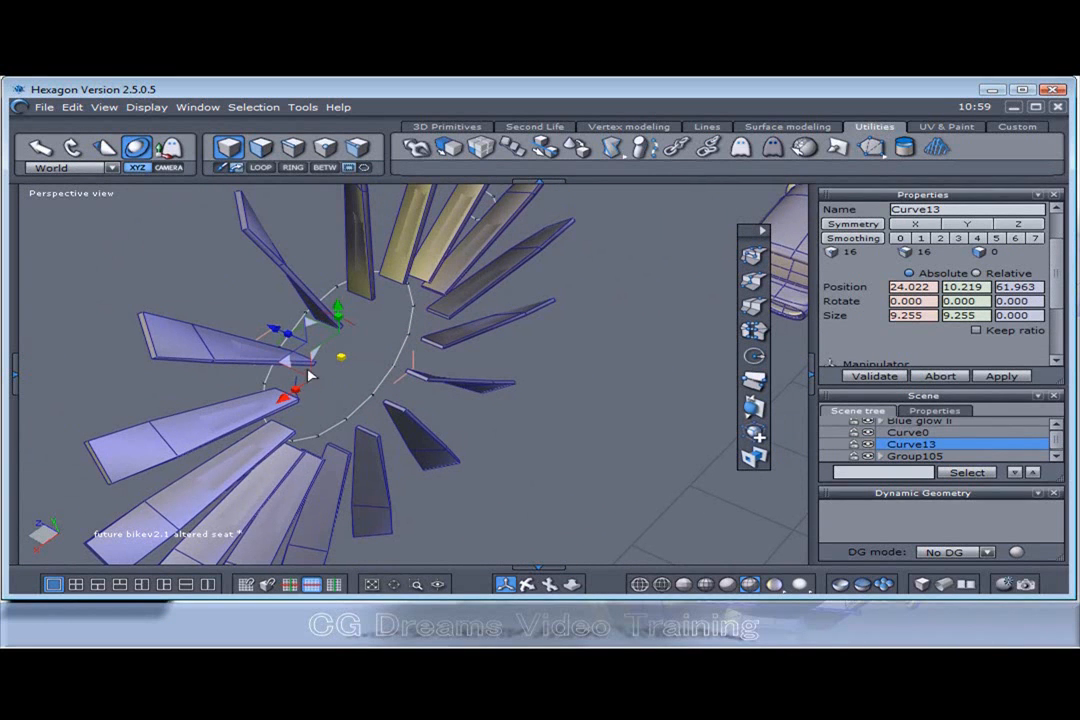
# Turn the circle curve over so its rotation is 180 degrees about both X and Z.
pyautogui.moveTo(347, 388); pyautogui.dragTo(280, 341, button='right')
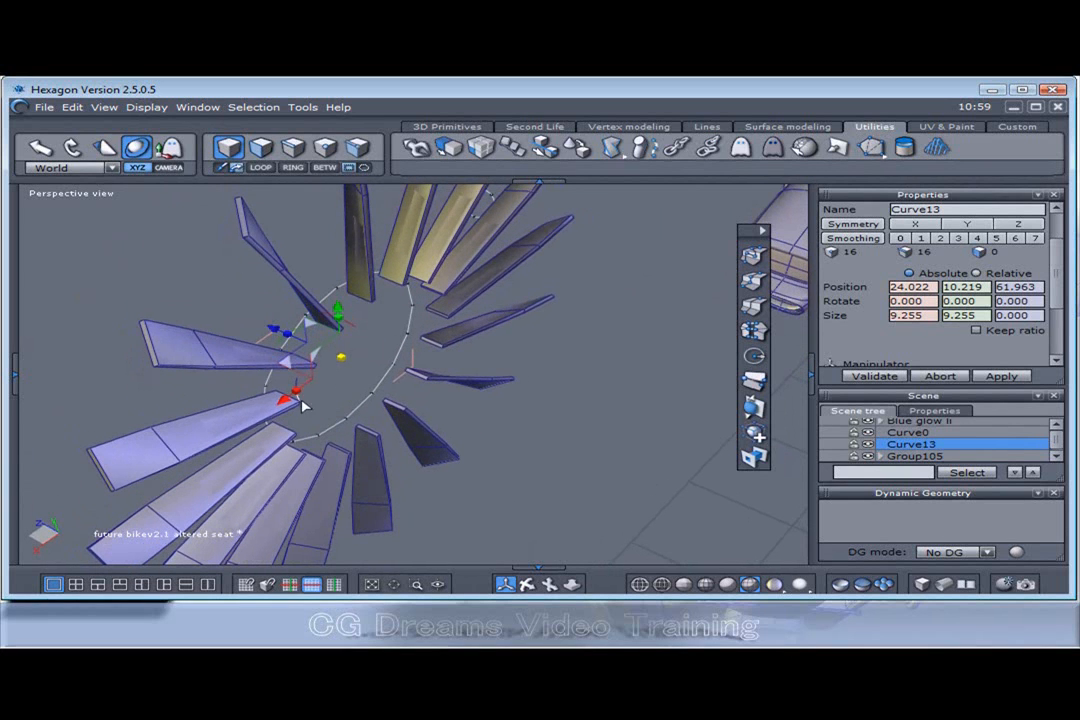
pyautogui.moveTo(283, 343); pyautogui.dragTo(373, 378)
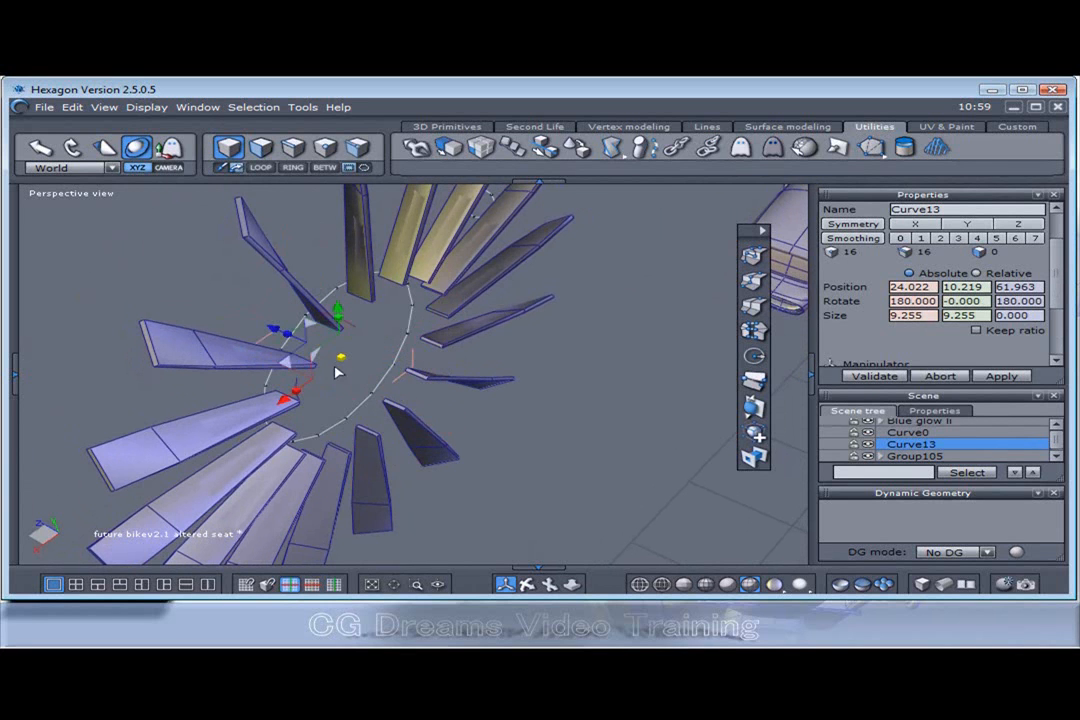
pyautogui.moveTo(345, 400); pyautogui.dragTo(475, 402, button='right')
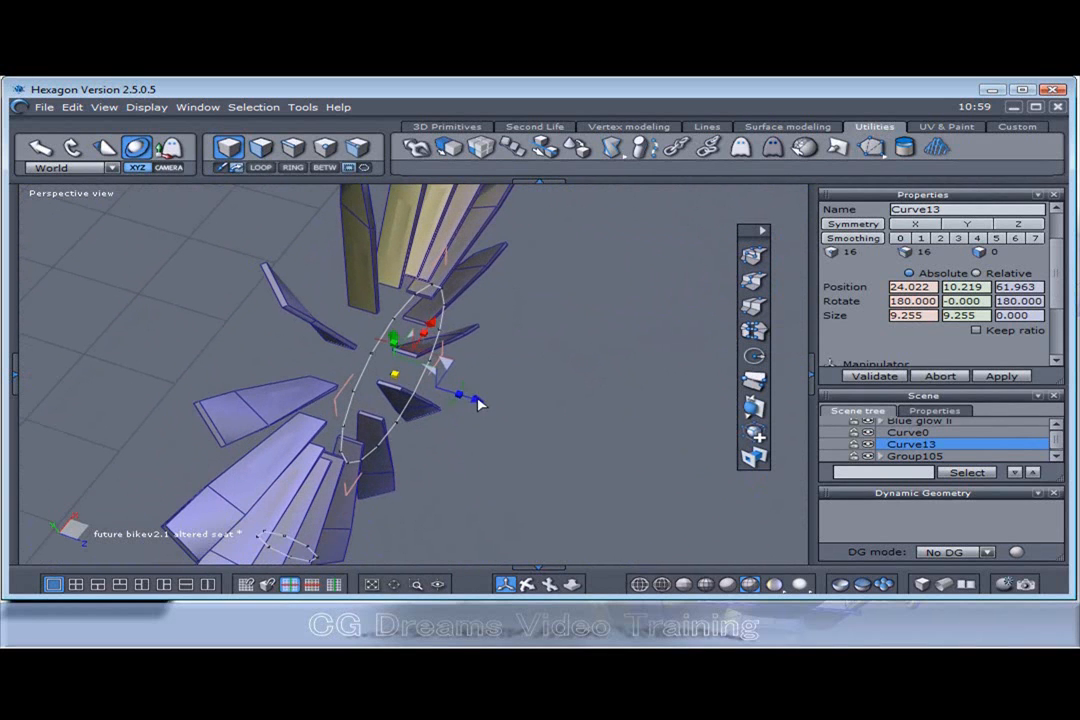
# Extrude the circle curve along Z into a hub tube through the blades, ending in a 9.080 wide edge loop.
pyautogui.moveTo(442, 391); pyautogui.dragTo(482, 402)
pyautogui.keyDown('ctrl'); pyautogui.moveTo(402, 378); pyautogui.dragTo(401, 378); pyautogui.keyUp('ctrl')
# Extrude the hub's open front edge loop inward to a size of 6.118 and push it forward to Z 62.885.
pyautogui.scroll(5, 401, 384)
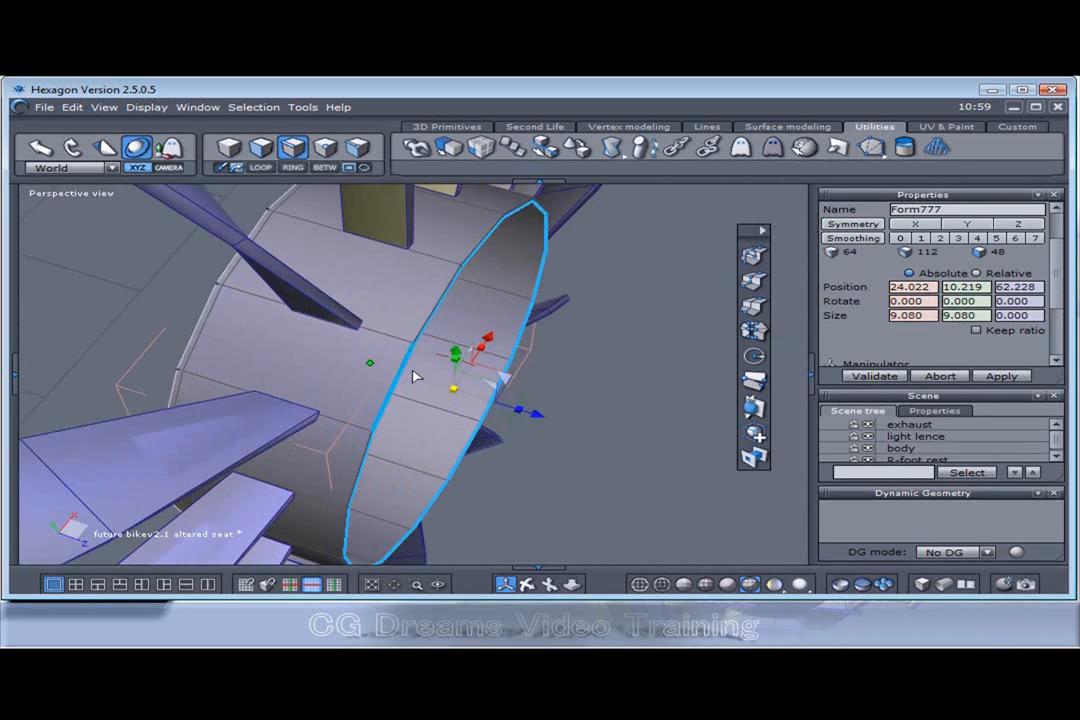
pyautogui.keyDown('ctrl'); pyautogui.moveTo(457, 388); pyautogui.dragTo(460, 435); pyautogui.keyUp('ctrl')
pyautogui.moveTo(535, 417); pyautogui.dragTo(568, 428)
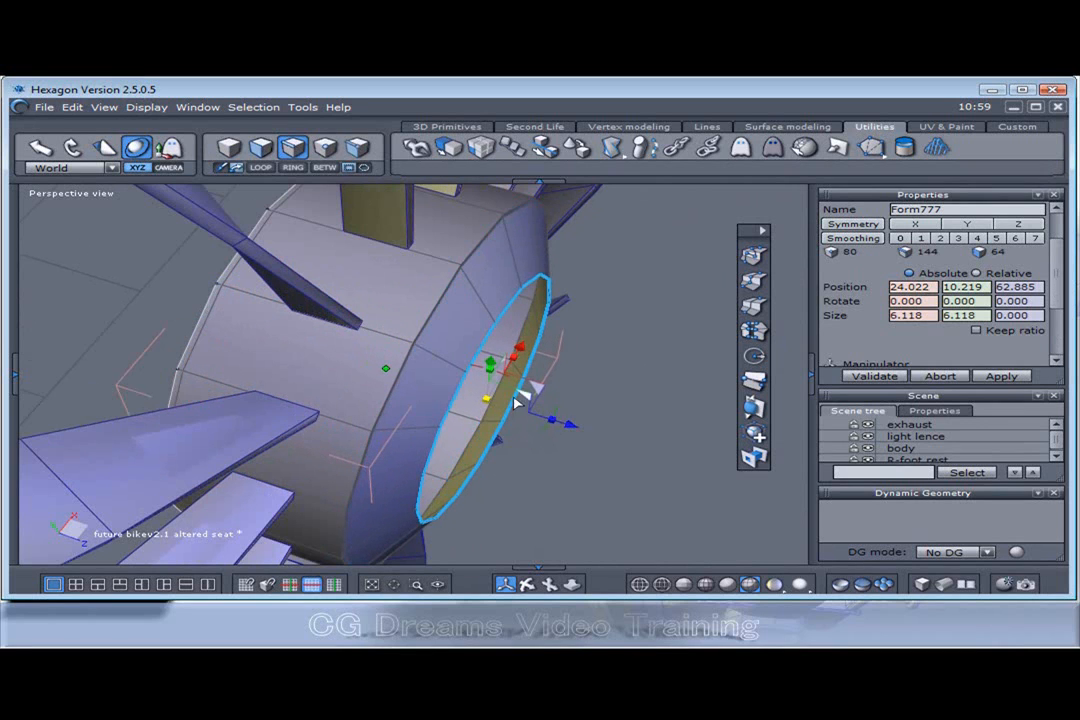
# Extrude the hub's front edge loop twice, to size 5.814 at Z 62.982 and to size 3.723 at Z 65.359.
pyautogui.keyDown('ctrl'); pyautogui.moveTo(492, 402); pyautogui.dragTo(496, 408); pyautogui.keyUp('ctrl')
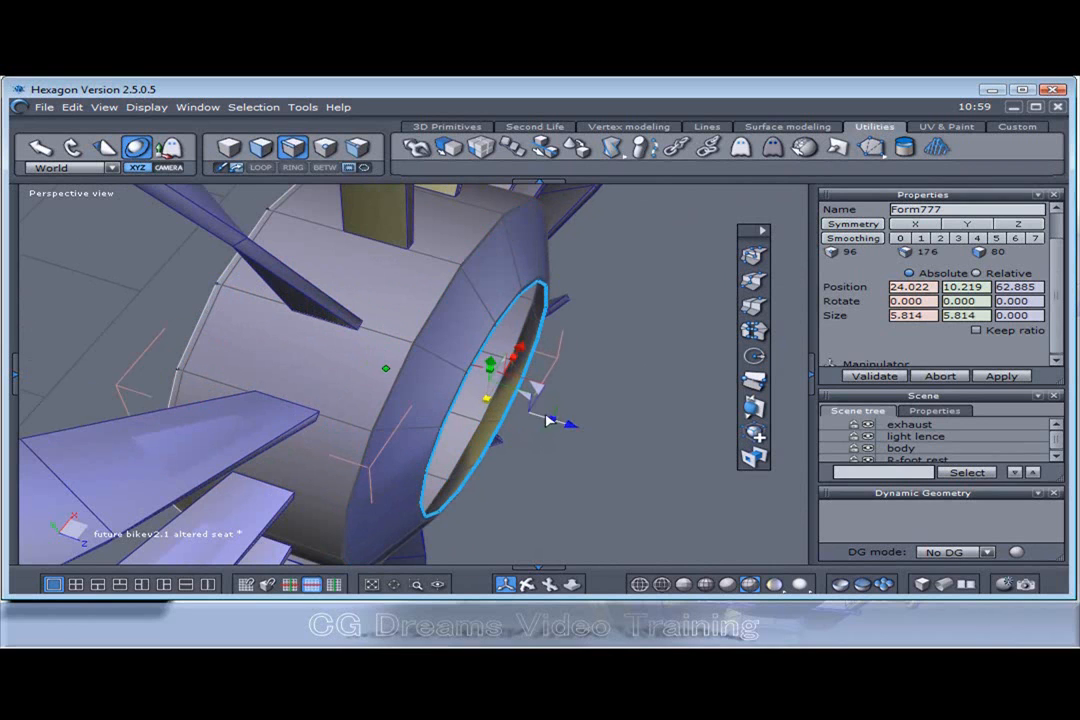
pyautogui.moveTo(568, 428); pyautogui.dragTo(580, 432)
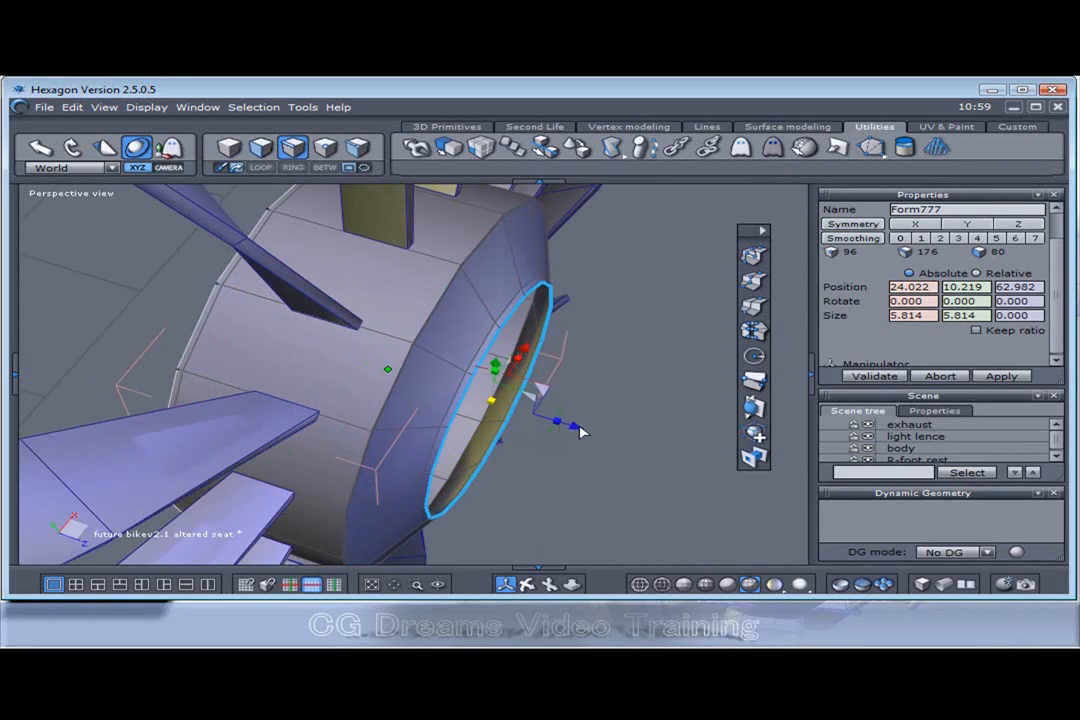
pyautogui.keyDown('ctrl'); pyautogui.moveTo(494, 405); pyautogui.dragTo(501, 462); pyautogui.keyUp('ctrl')
pyautogui.moveTo(586, 434); pyautogui.dragTo(702, 464)
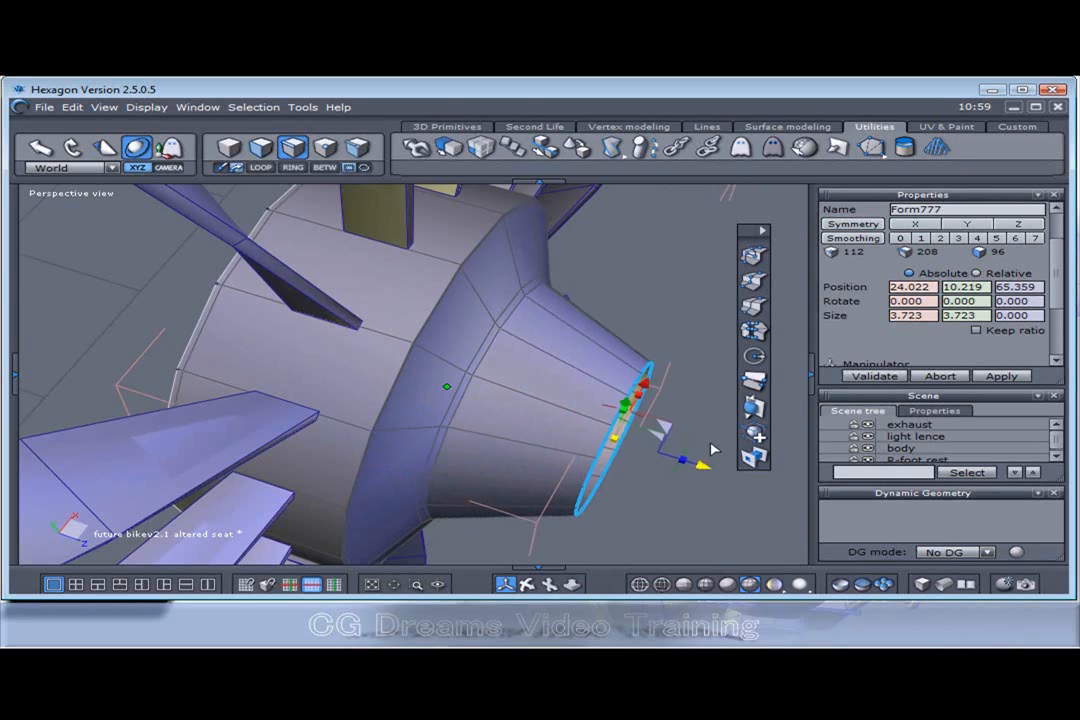
# Scale the hub's front edge loop down to 0.076 so that the nose tapers to a cone.
pyautogui.moveTo(618, 442); pyautogui.dragTo(659, 641)
pyautogui.moveTo(594, 492); pyautogui.dragTo(566, 440, button='middle')
pyautogui.scroll(5, 568, 440)
pyautogui.moveTo(585, 412); pyautogui.dragTo(620, 620)
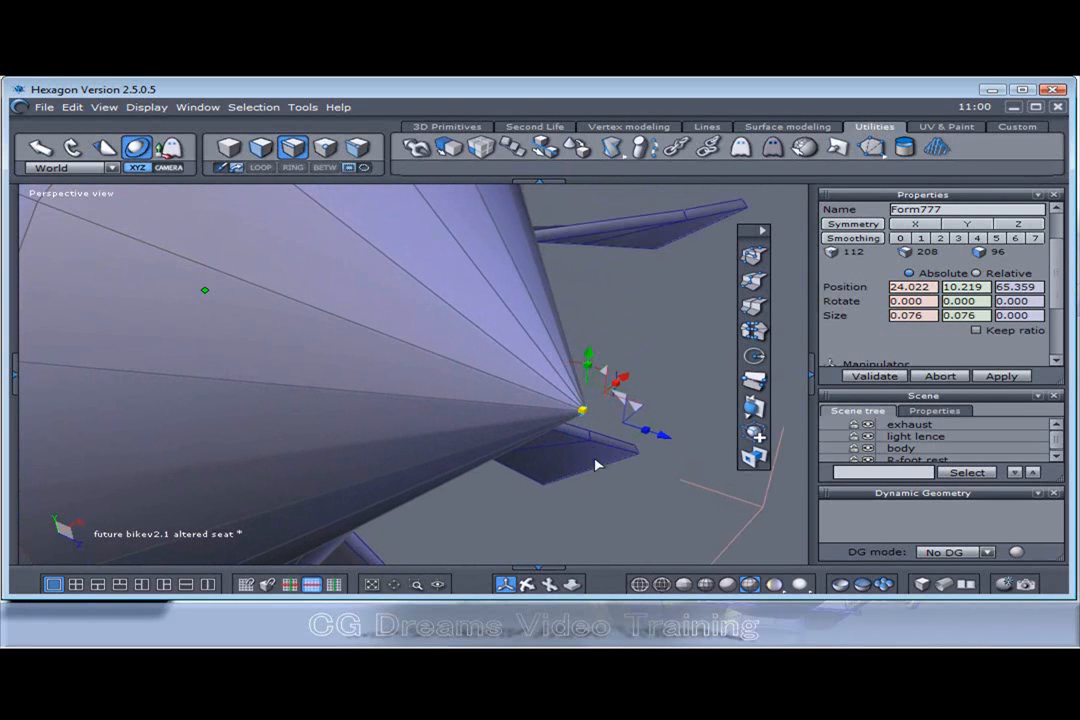
# Merge the points around the tiny opening at the nose tip with Average weld at a distance of 0.274.
pyautogui.click(438, 585)
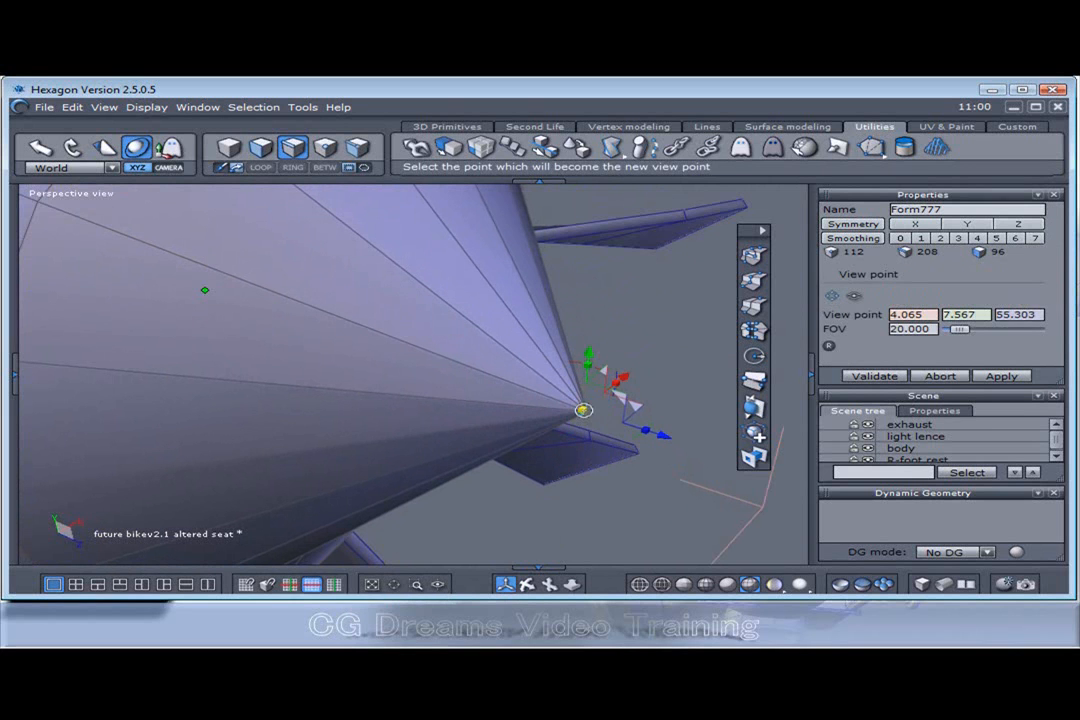
pyautogui.click(583, 410)
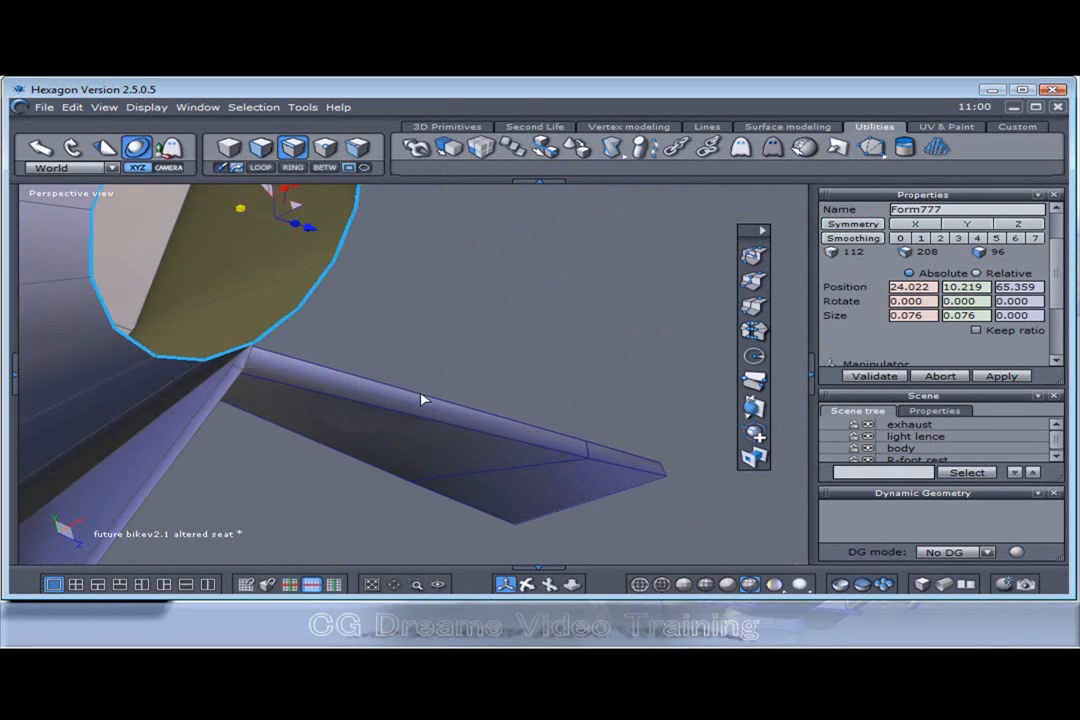
pyautogui.scroll(-3, 417, 396)
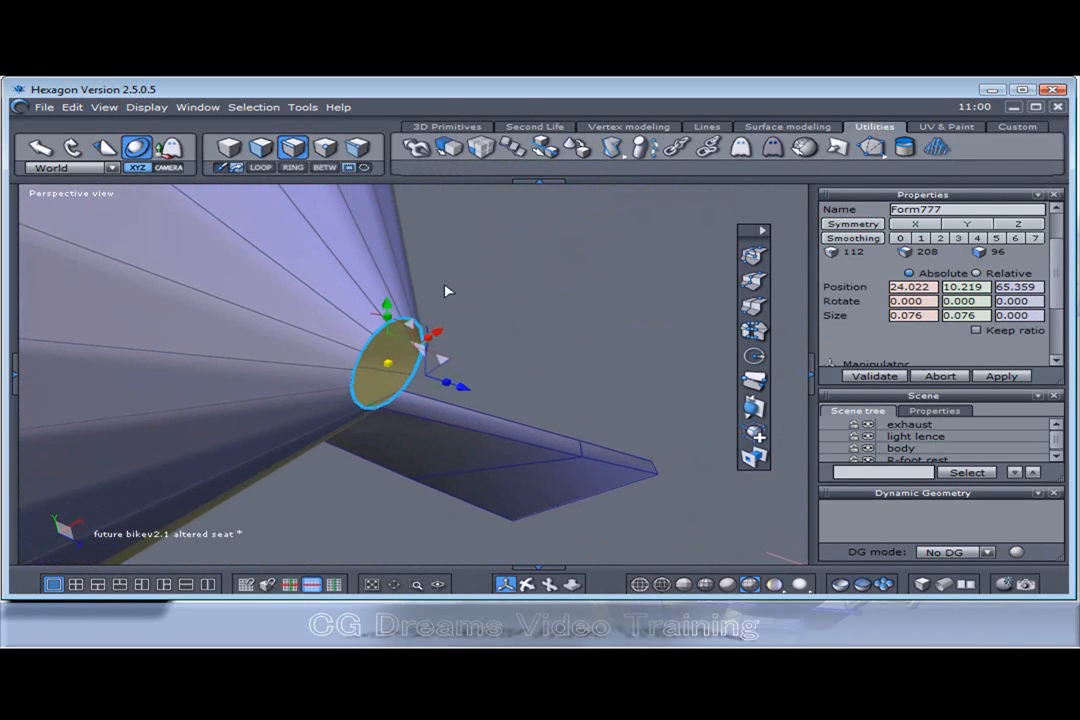
pyautogui.click(325, 148)
pyautogui.moveTo(483, 287); pyautogui.dragTo(312, 455)
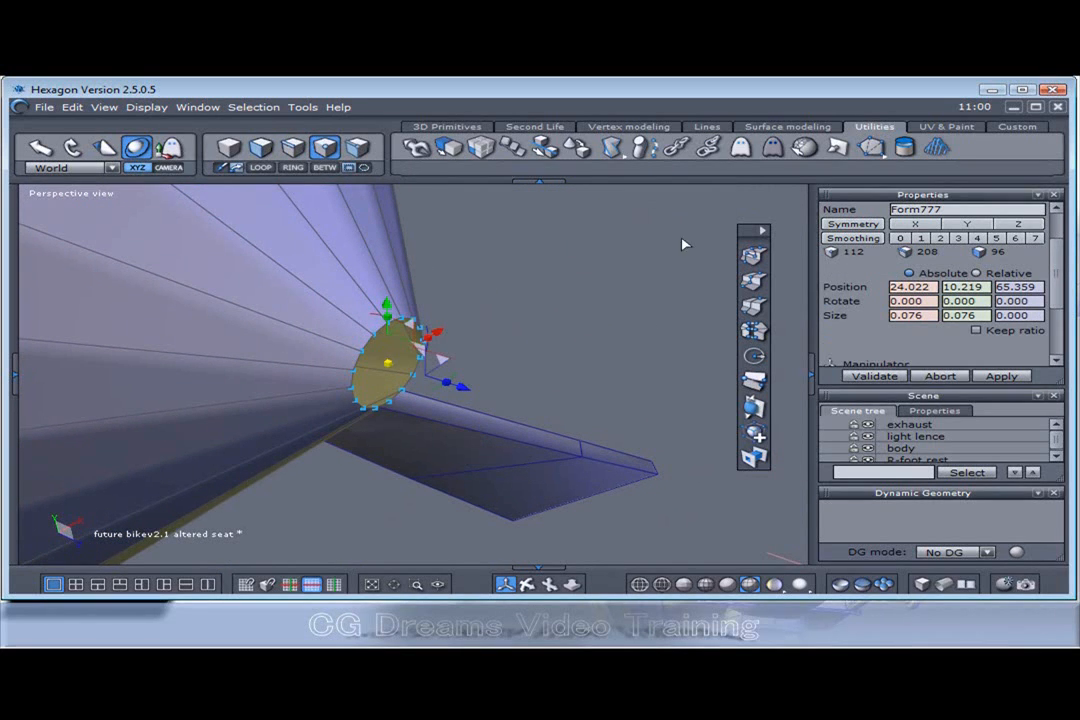
pyautogui.click(655, 129)
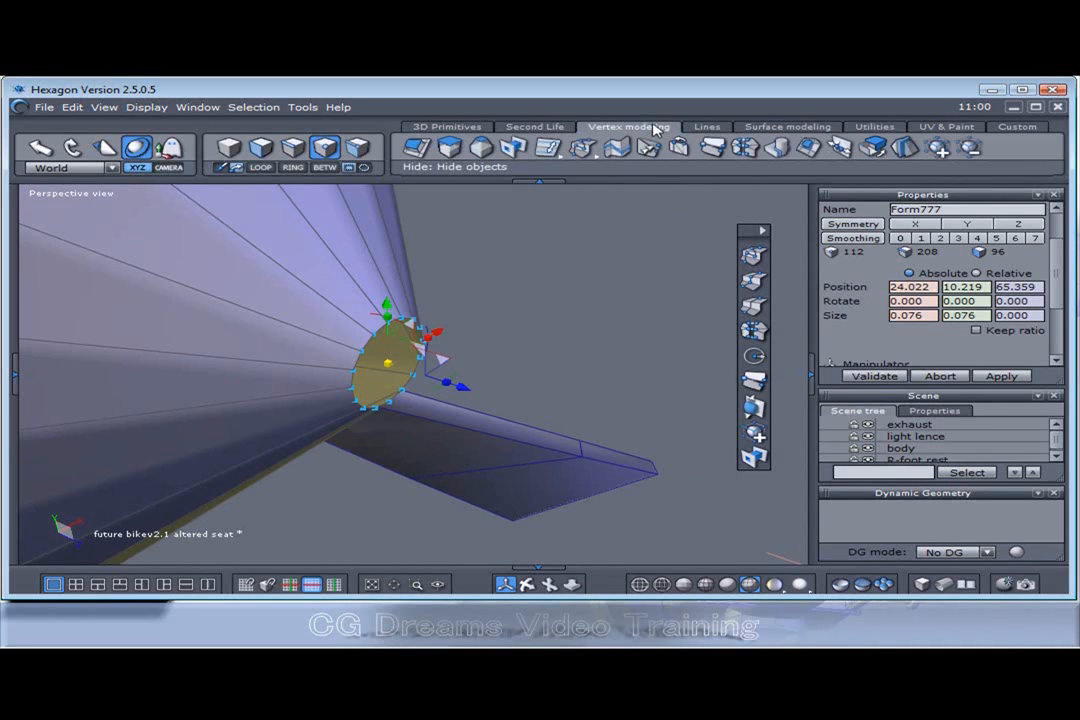
pyautogui.click(747, 149)
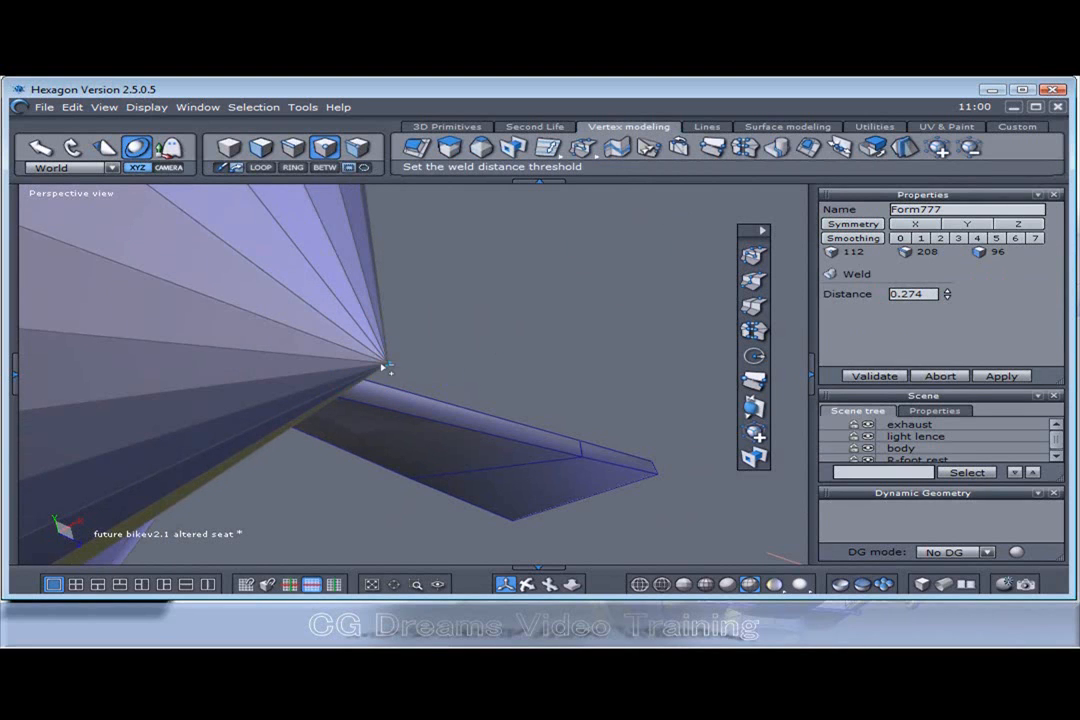
pyautogui.click(871, 378)
pyautogui.scroll(-3, 578, 388)
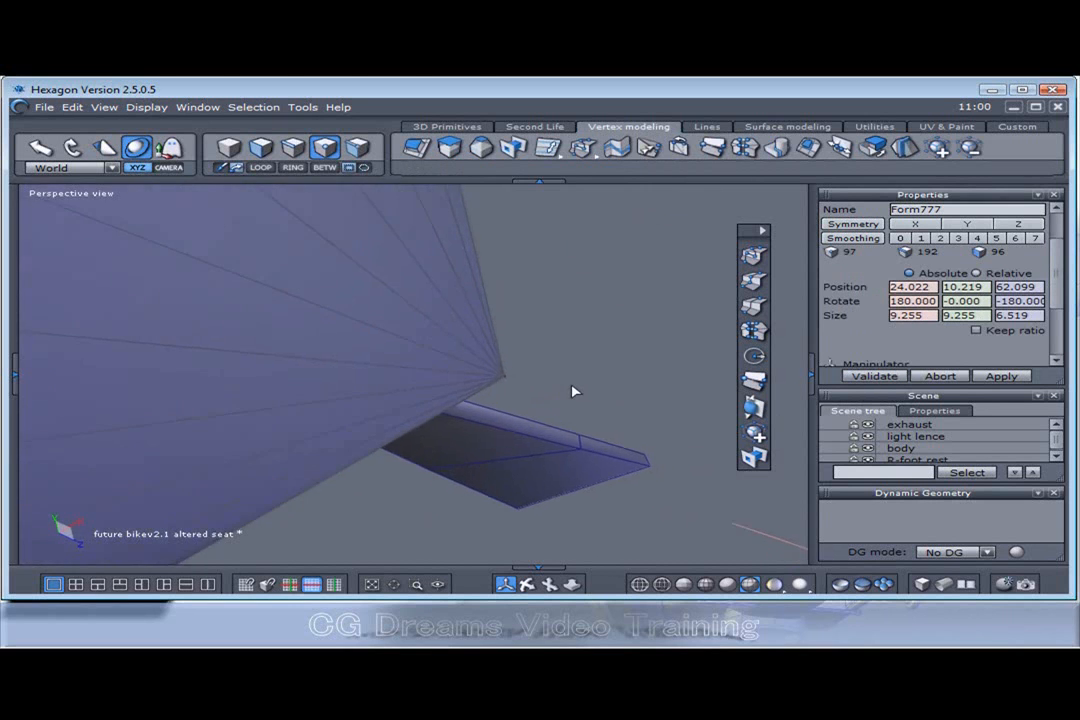
# Preview the hub at smoothing level 2 and return it to level 0.
pyautogui.scroll(-5, 576, 396)
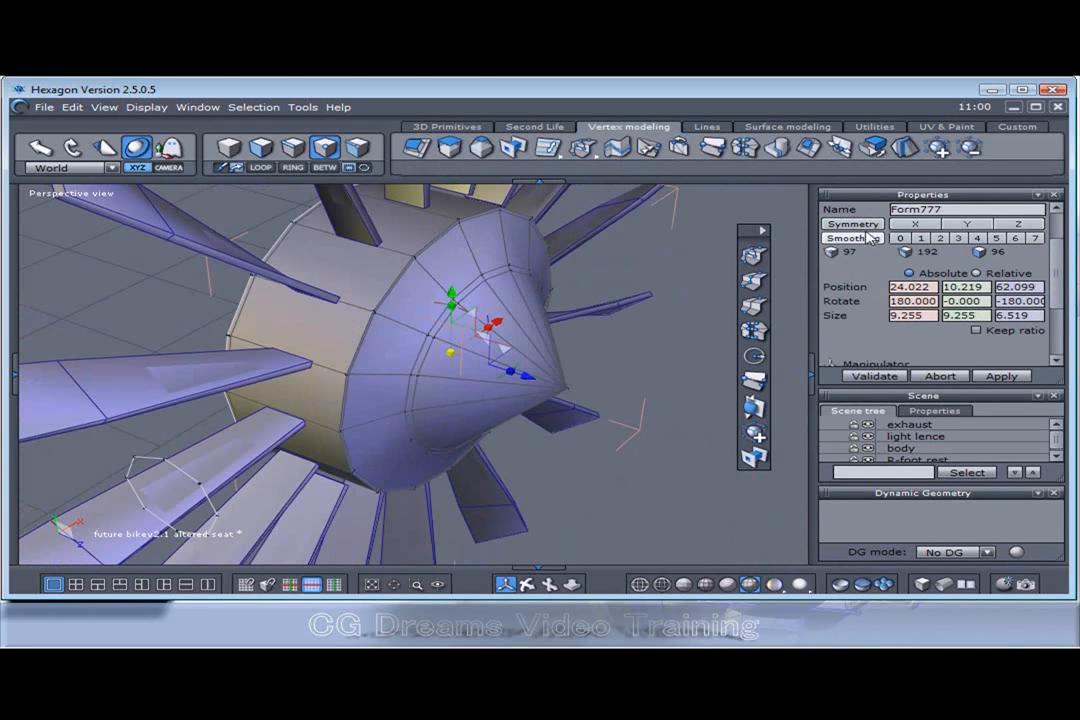
pyautogui.click(940, 239)
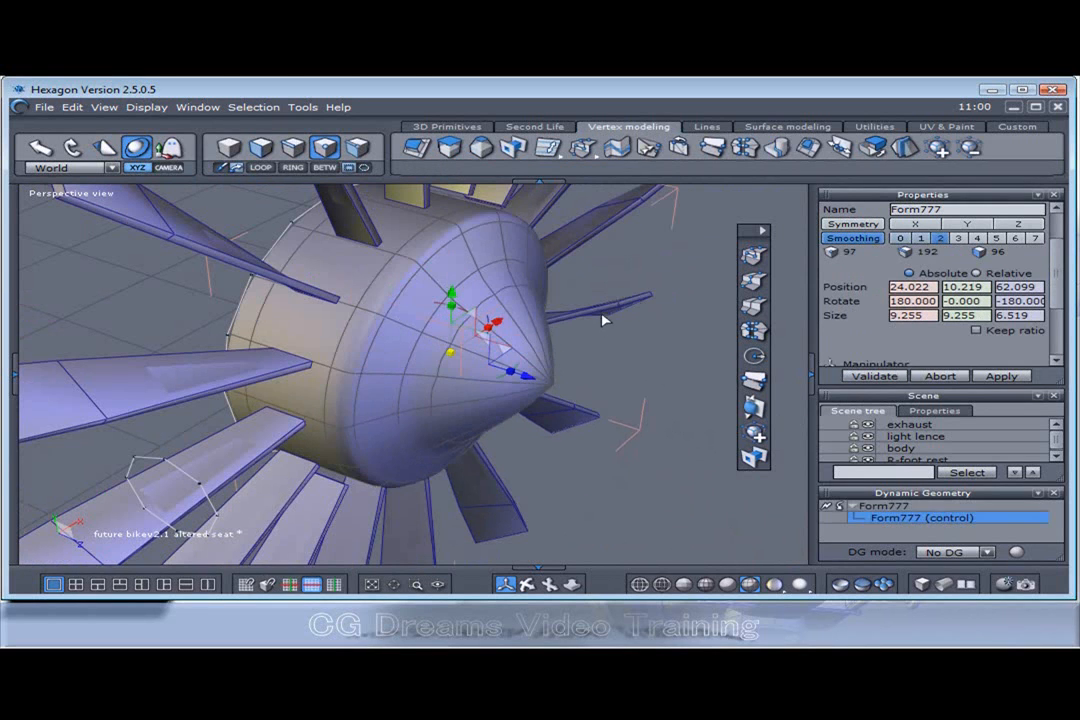
pyautogui.press('Escape')
pyautogui.press('Escape')
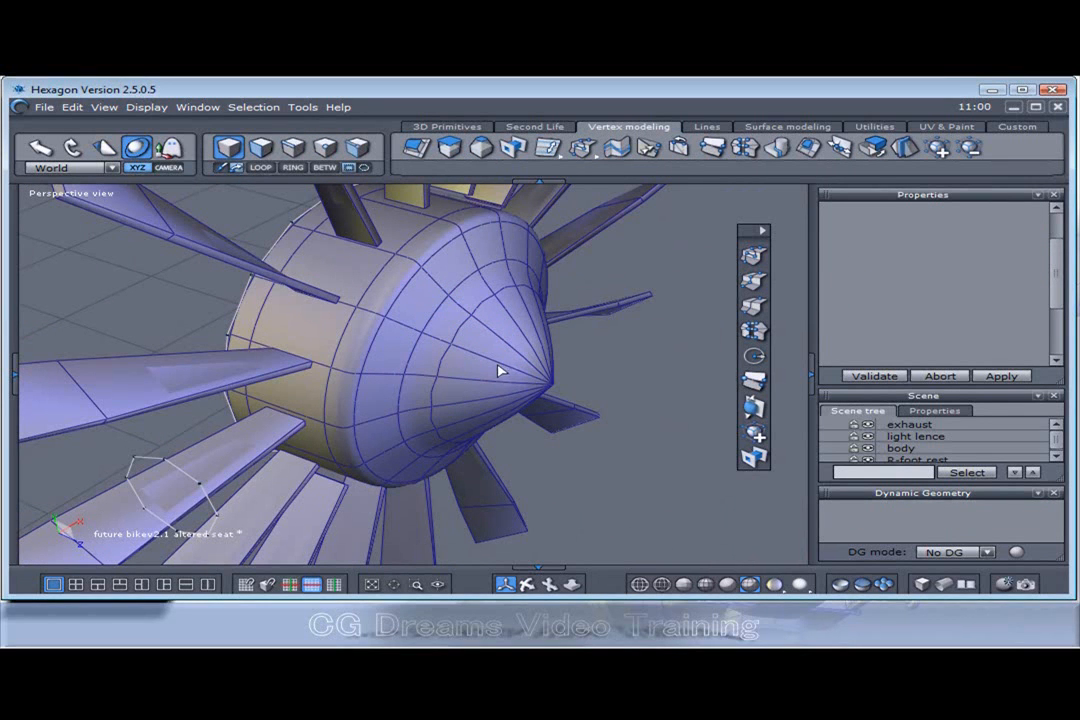
pyautogui.click(421, 273)
pyautogui.click(900, 239)
# Try to cut an extra edge loop around the nose cone with Tesselation by slice.
pyautogui.click(754, 306)
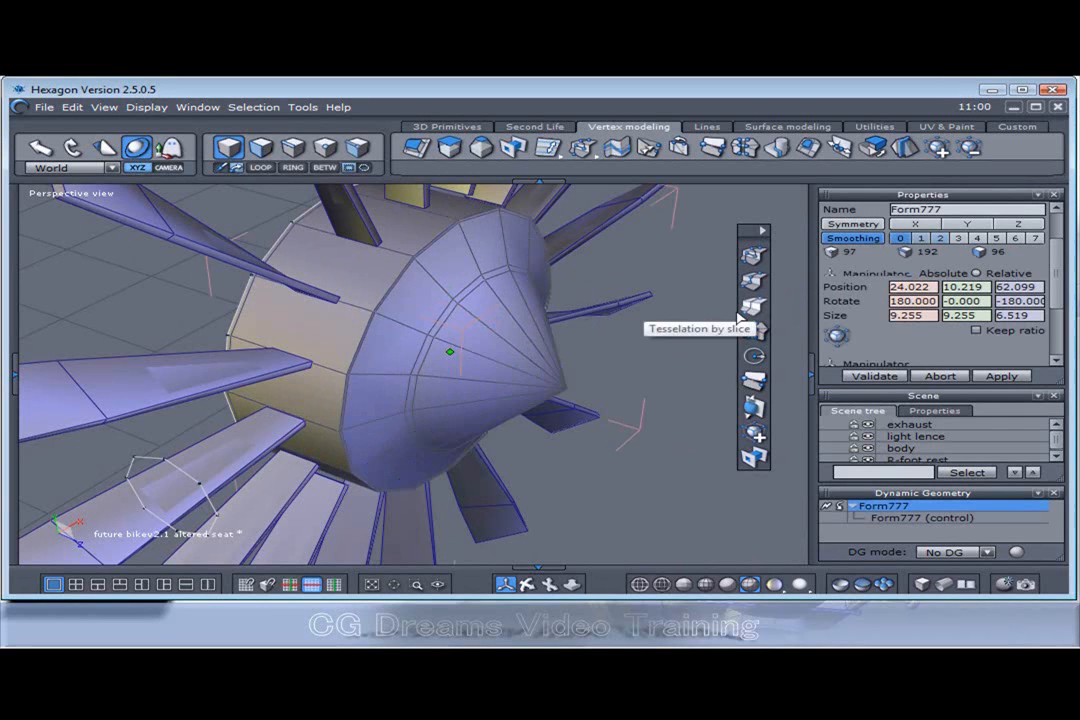
pyautogui.click(500, 367)
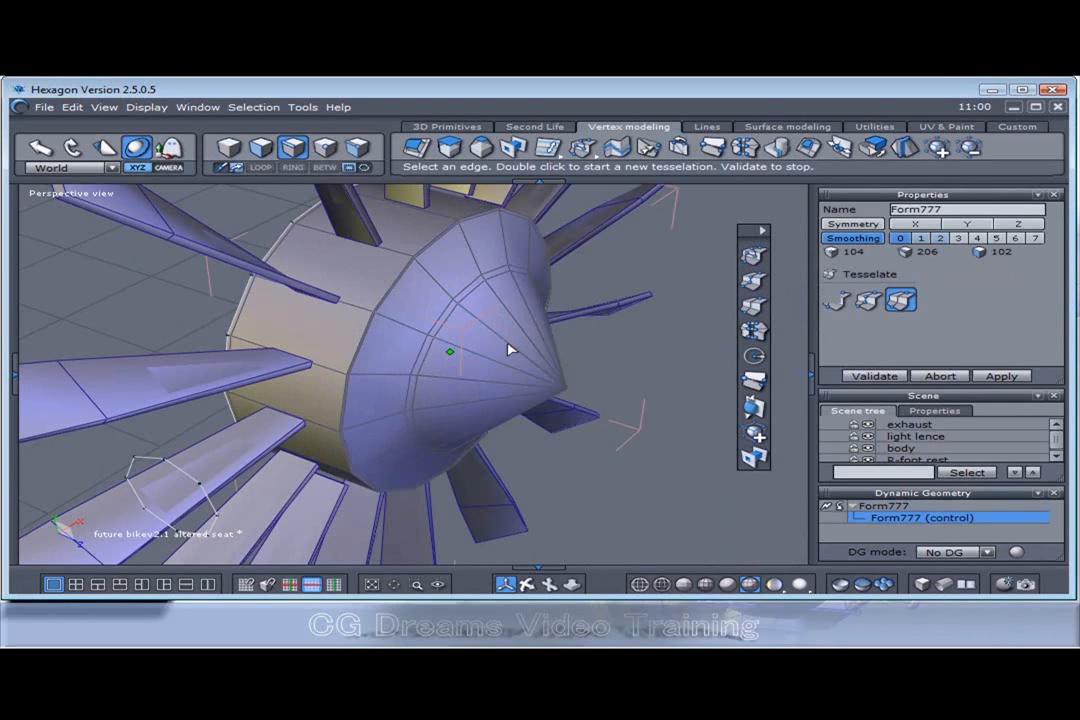
pyautogui.click(505, 344)
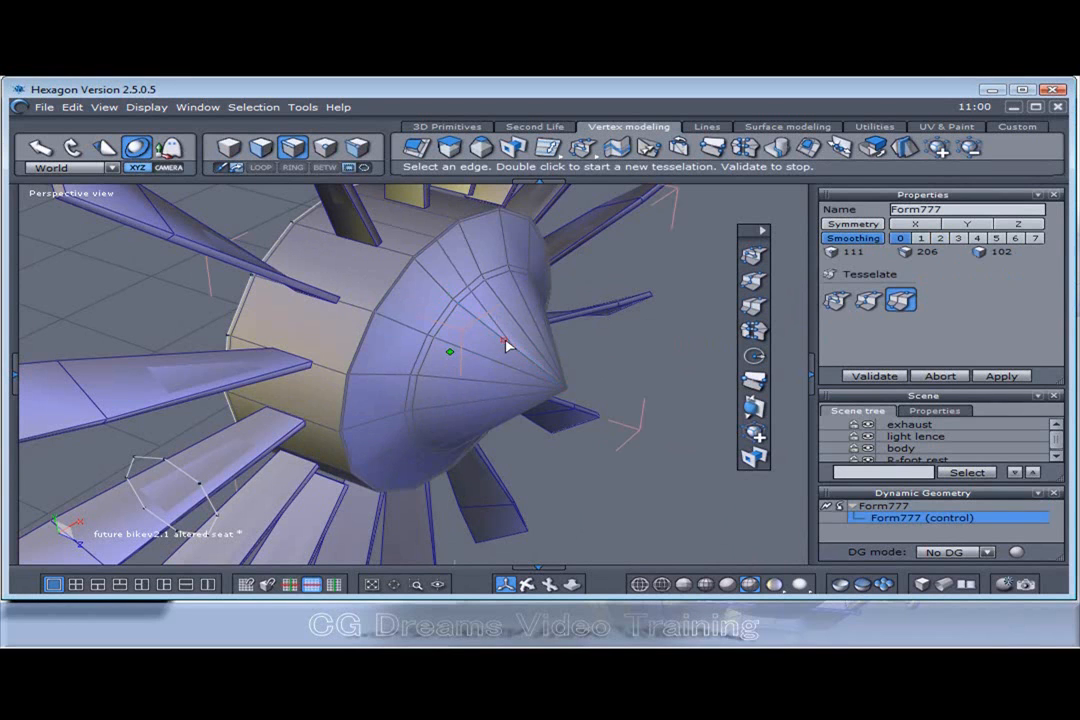
pyautogui.click(952, 379)
# Select the circle curve at the rear of the hub and enlarge it to 29.839 around the blade tips.
pyautogui.scroll(-2, 569, 390)
pyautogui.moveTo(569, 390); pyautogui.dragTo(612, 398, button='middle')
pyautogui.scroll(-5, 651, 409)
pyautogui.scroll(3, 502, 350)
pyautogui.scroll(2, 495, 348)
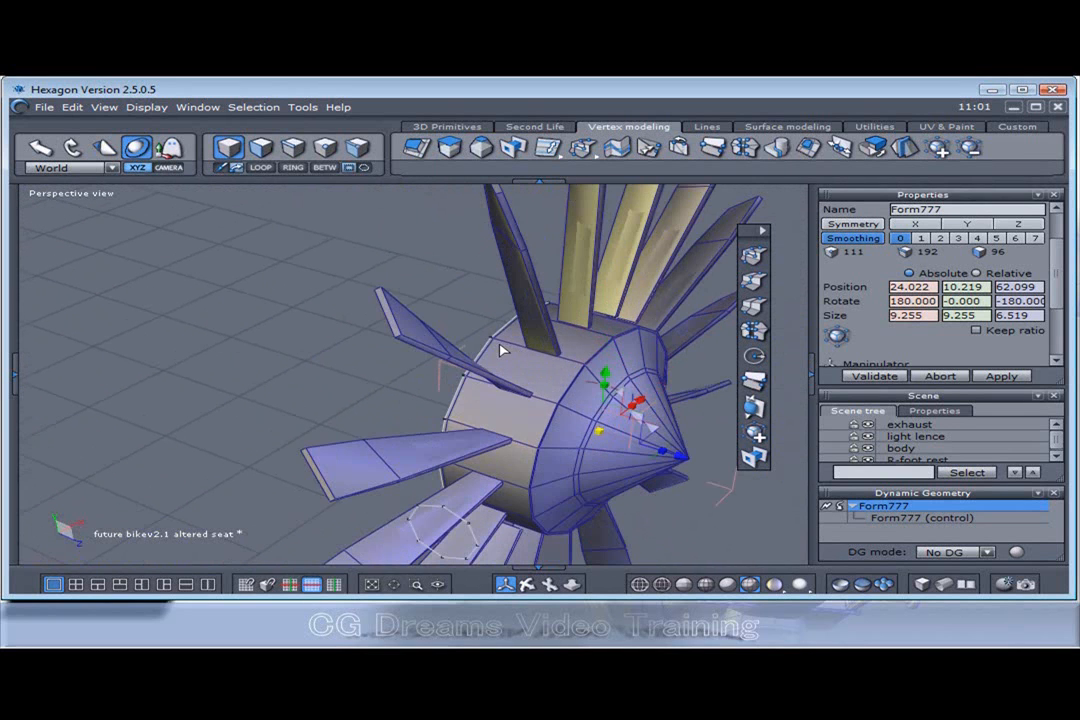
pyautogui.click(486, 348)
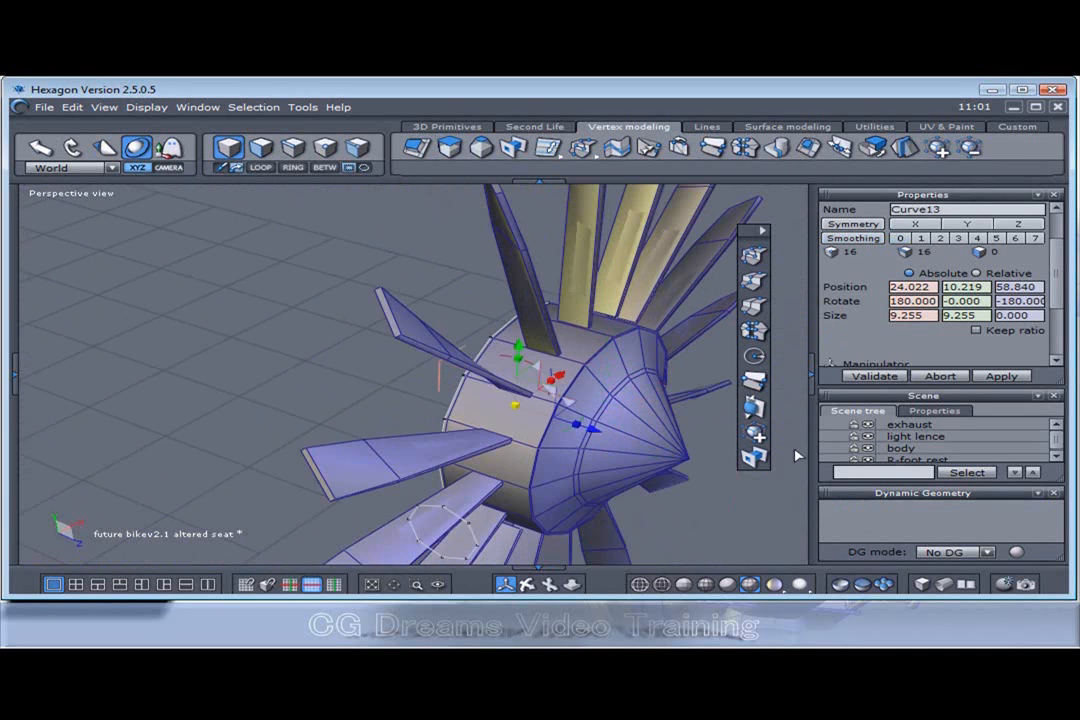
pyautogui.scroll(-5, 1043, 443)
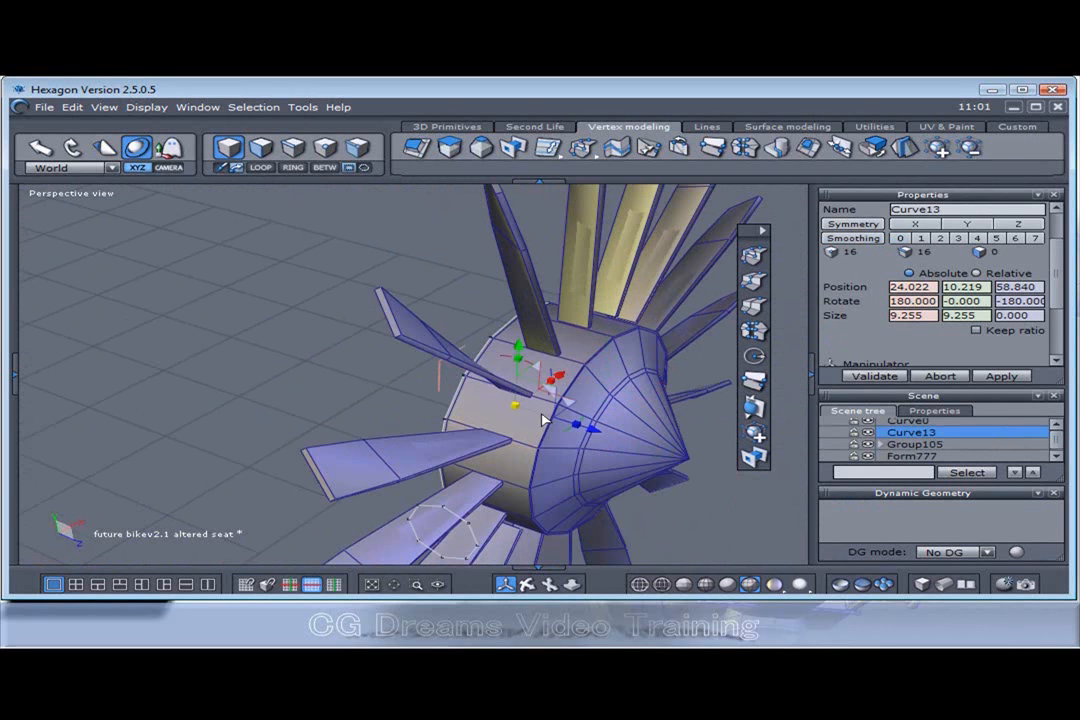
pyautogui.moveTo(515, 406); pyautogui.dragTo(876, 384)
pyautogui.scroll(-2, 553, 366)
pyautogui.moveTo(555, 365); pyautogui.dragTo(552, 409, button='middle')
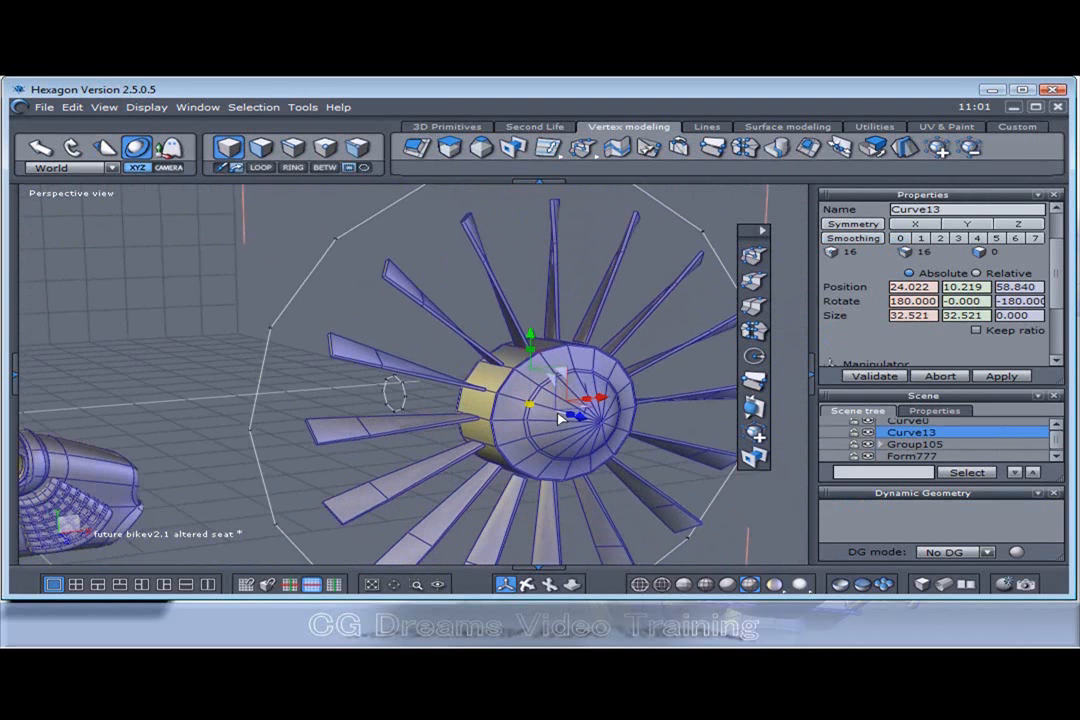
pyautogui.moveTo(533, 407); pyautogui.dragTo(563, 401)
pyautogui.moveTo(567, 408); pyautogui.dragTo(461, 410, button='middle')
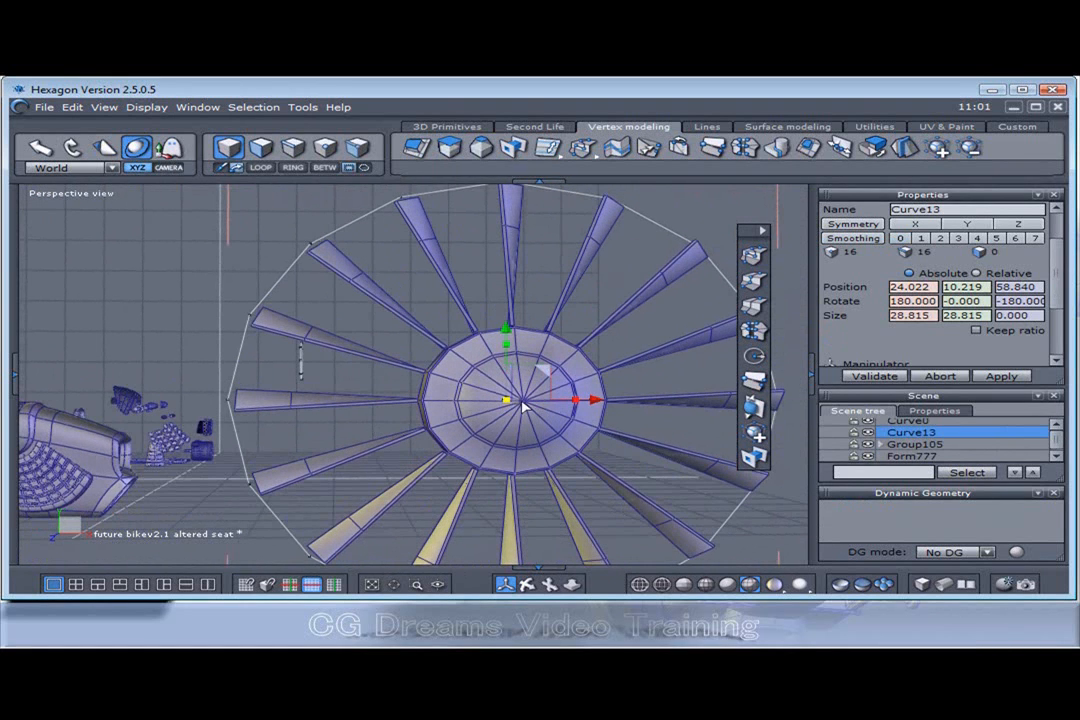
pyautogui.moveTo(509, 402); pyautogui.dragTo(519, 403)
# Extrude the enlarged circle curve along Z into a 16.436 long housing around the fan, with its front edge at Z 64.437.
pyautogui.moveTo(521, 405); pyautogui.dragTo(738, 507, button='middle')
pyautogui.moveTo(607, 412); pyautogui.dragTo(711, 437)
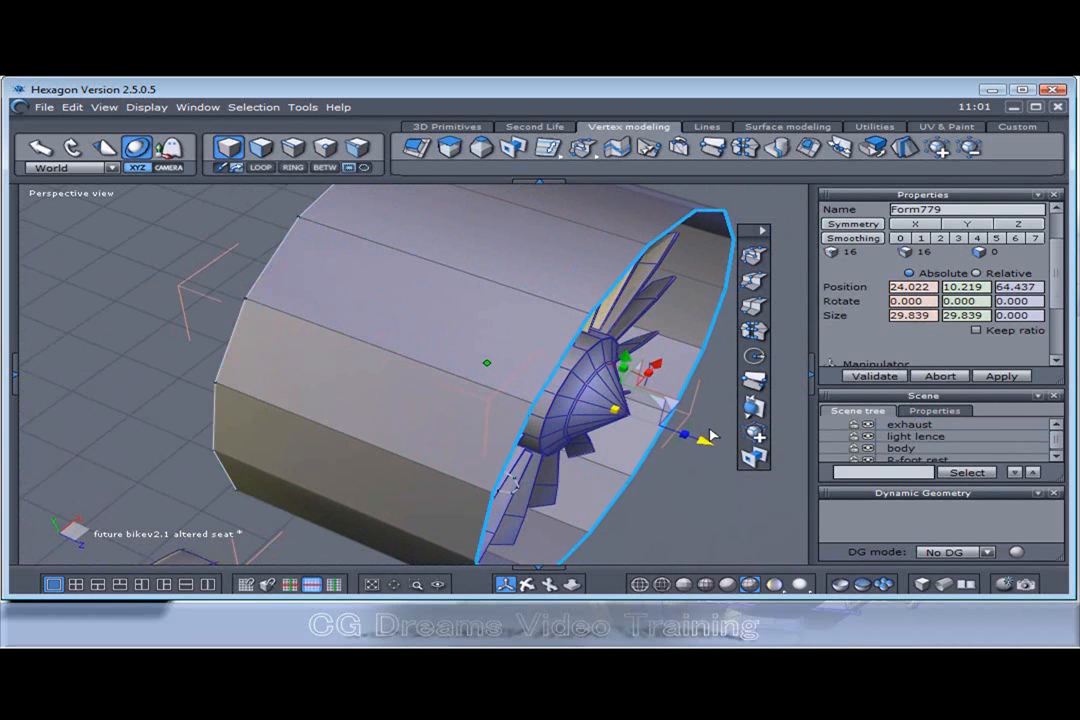
pyautogui.scroll(-2, 632, 438)
pyautogui.moveTo(632, 438); pyautogui.dragTo(590, 380, button='middle')
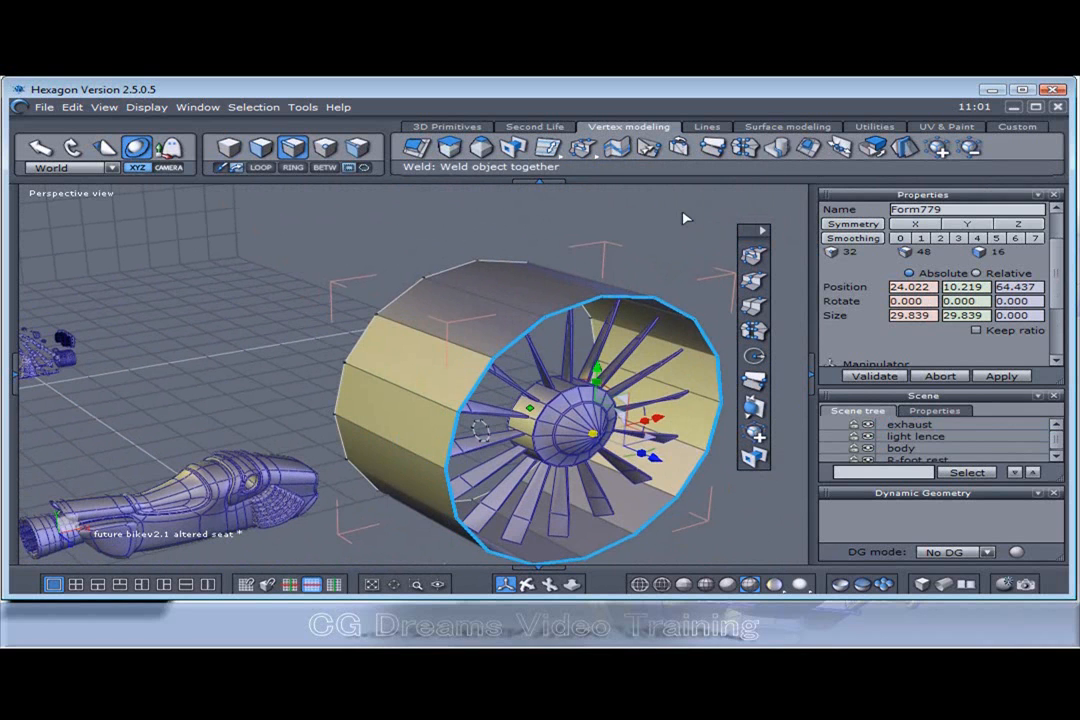
pyautogui.hotkey('ctrl', 'z')
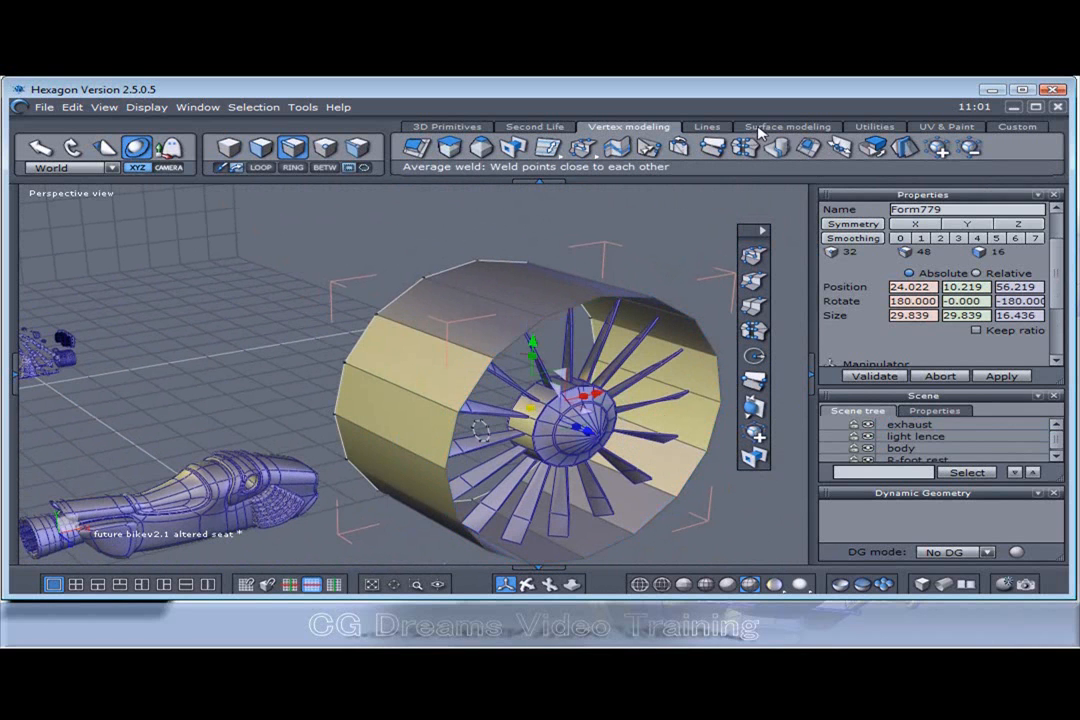
# Give the fan housing a wall thickness of 0.719 with the Thickness tool.
pyautogui.click(788, 126)
pyautogui.click(608, 147)
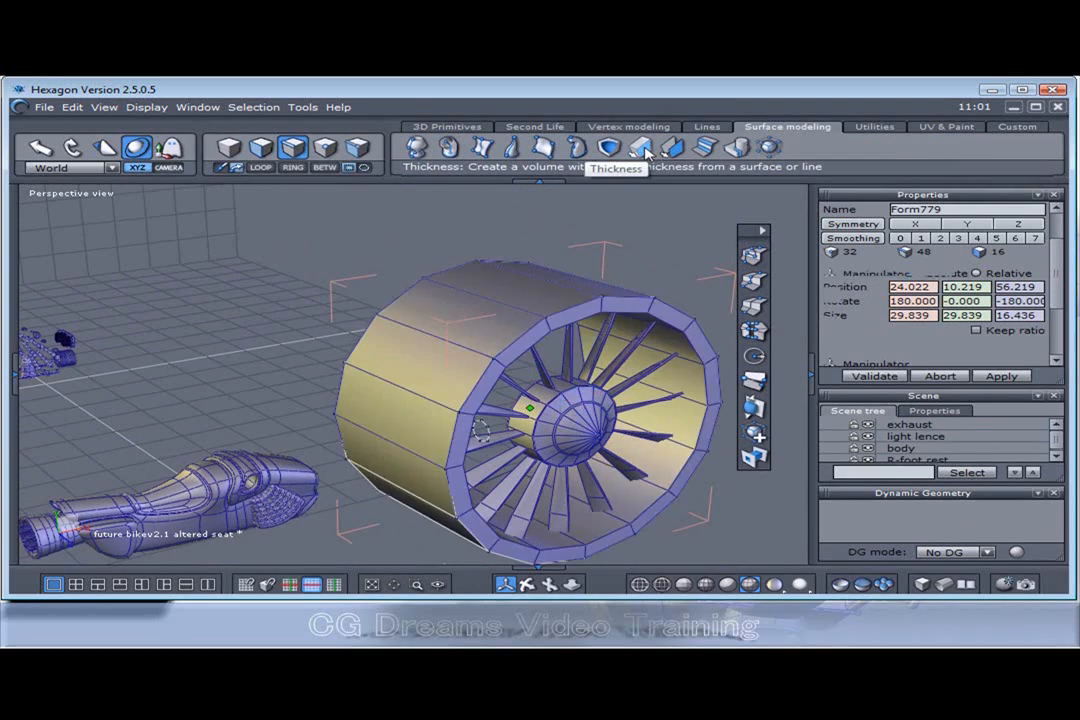
pyautogui.moveTo(662, 421); pyautogui.dragTo(723, 357, button='middle')
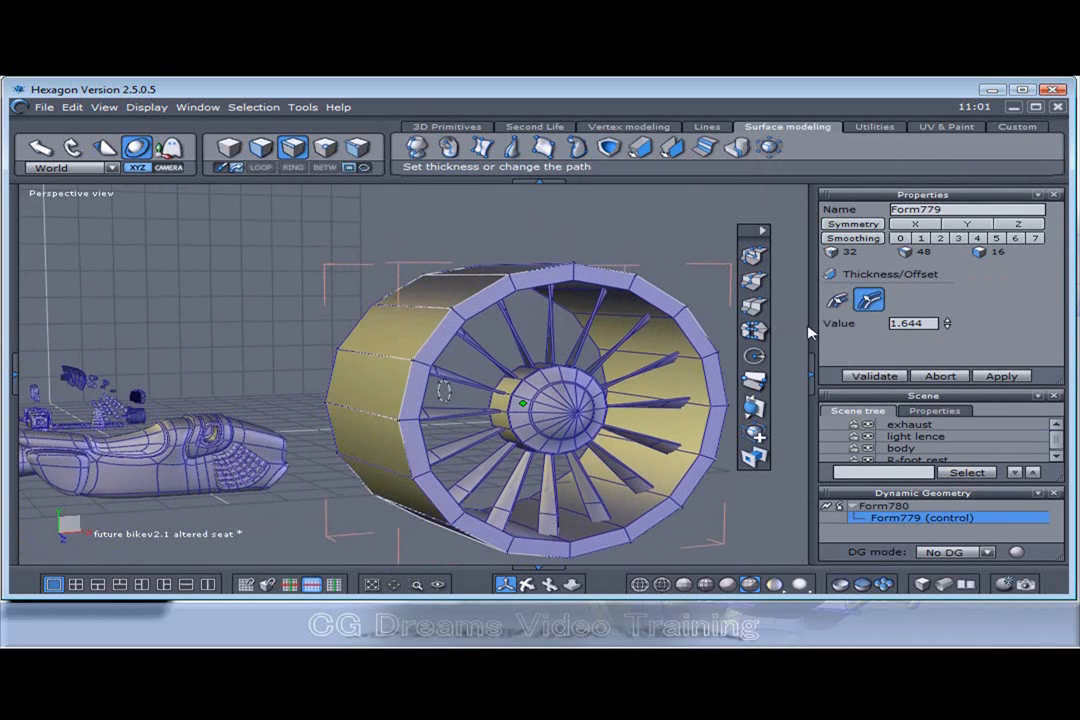
pyautogui.moveTo(947, 323); pyautogui.dragTo(947, 352)
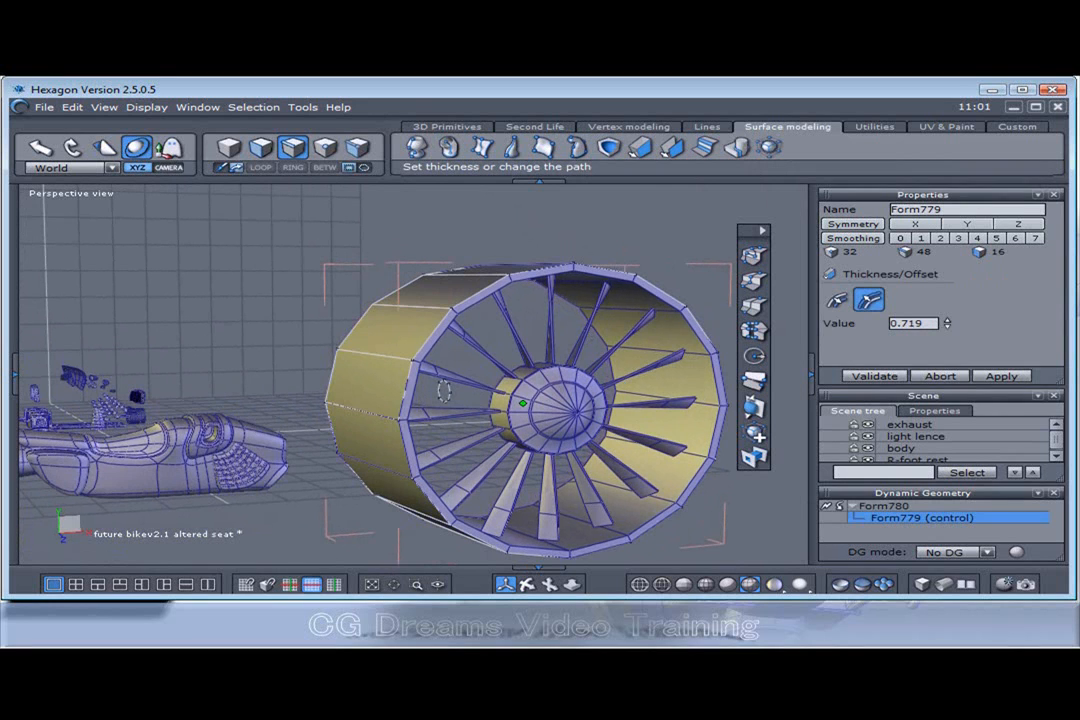
pyautogui.moveTo(652, 208); pyautogui.dragTo(714, 230, button='middle')
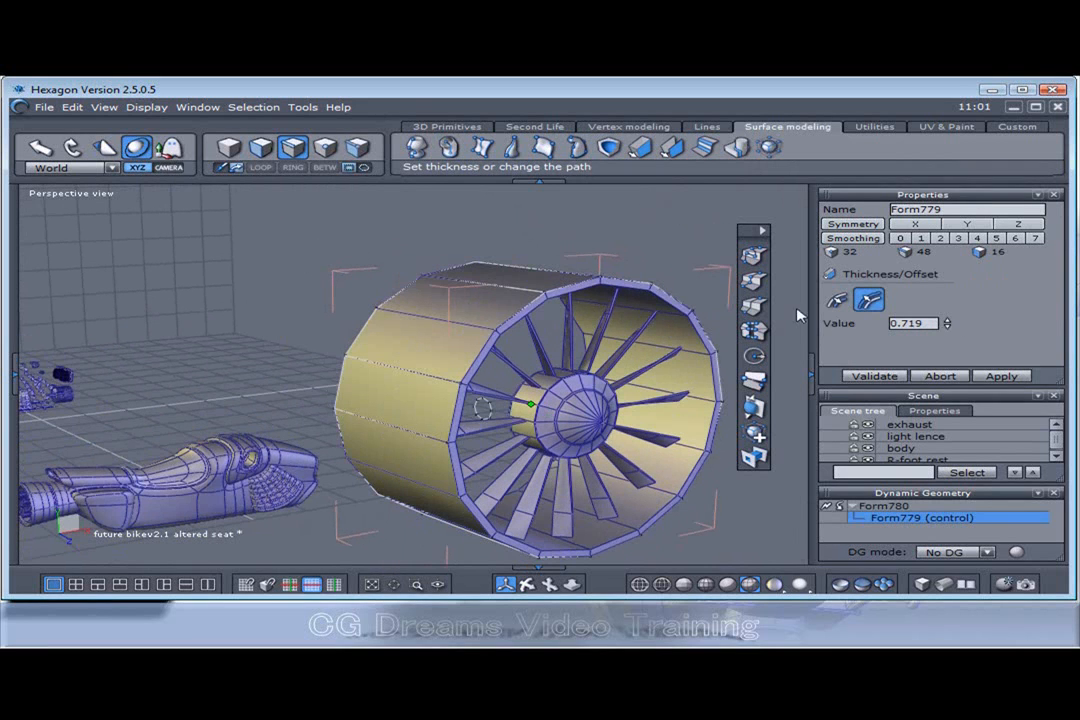
pyautogui.click(868, 377)
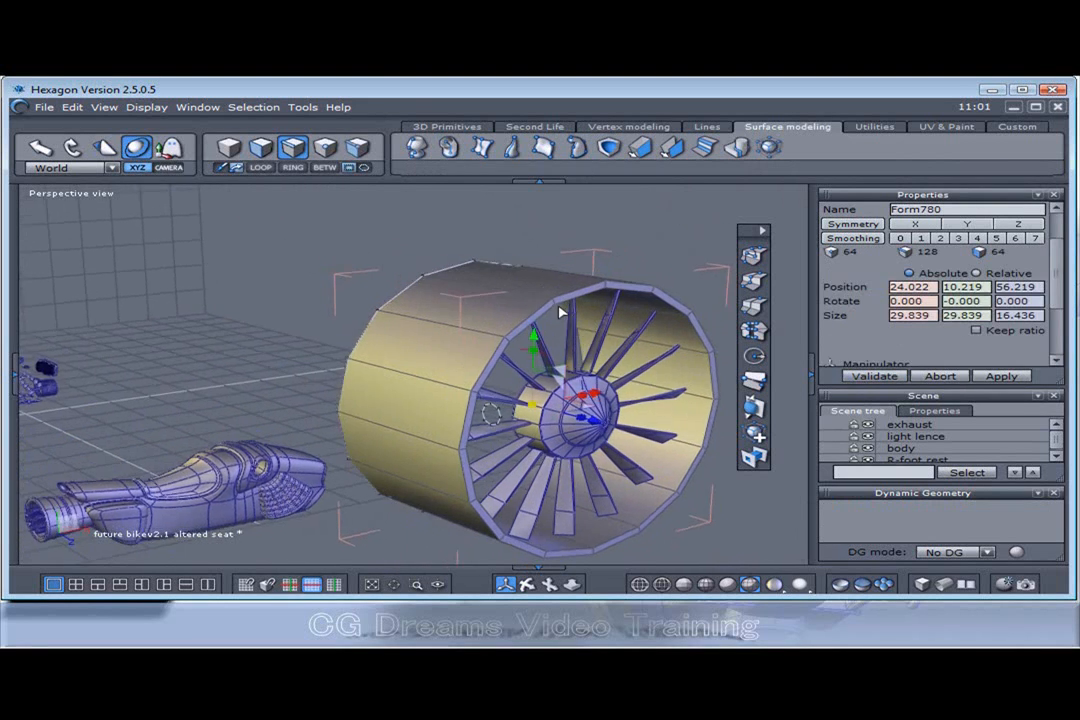
# Preview the fan housing at smoothing level 2 and return it to level 0.
pyautogui.scroll(3, 566, 306)
pyautogui.moveTo(569, 301); pyautogui.dragTo(570, 268, button='middle')
pyautogui.scroll(-2, 563, 265)
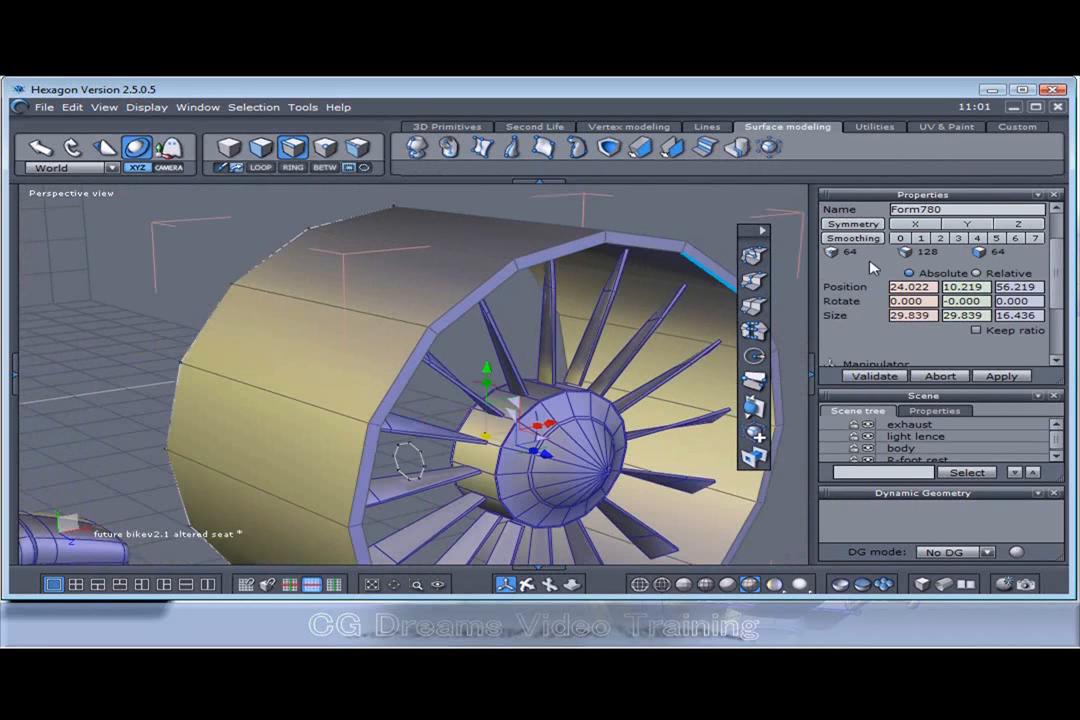
pyautogui.click(940, 238)
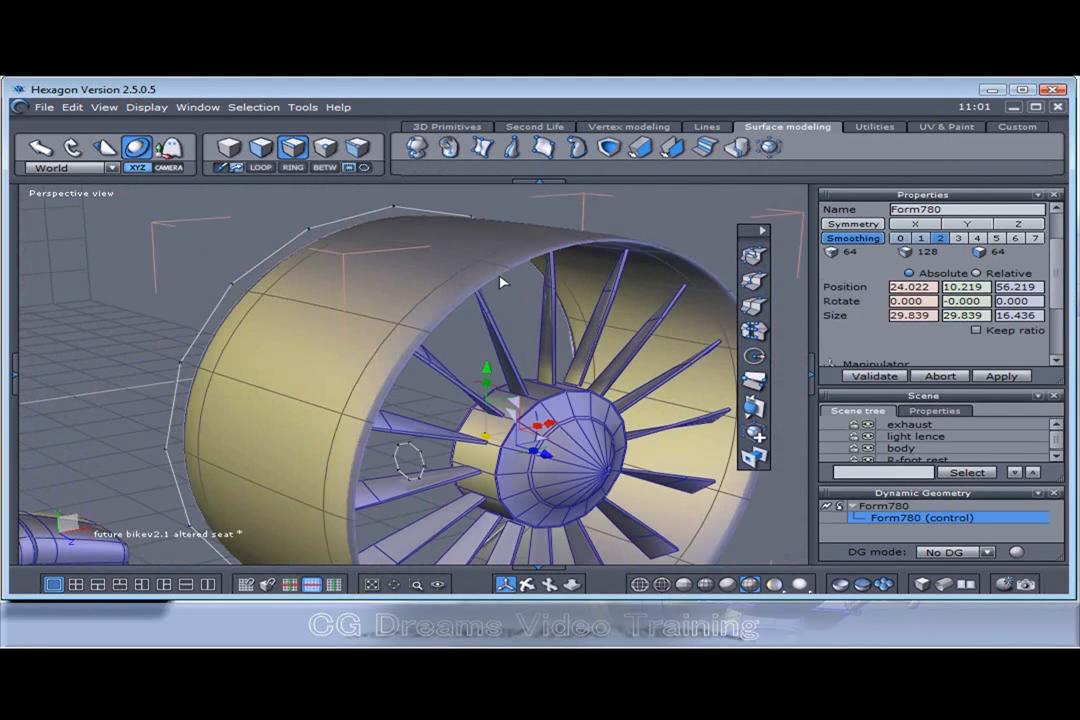
pyautogui.click(900, 239)
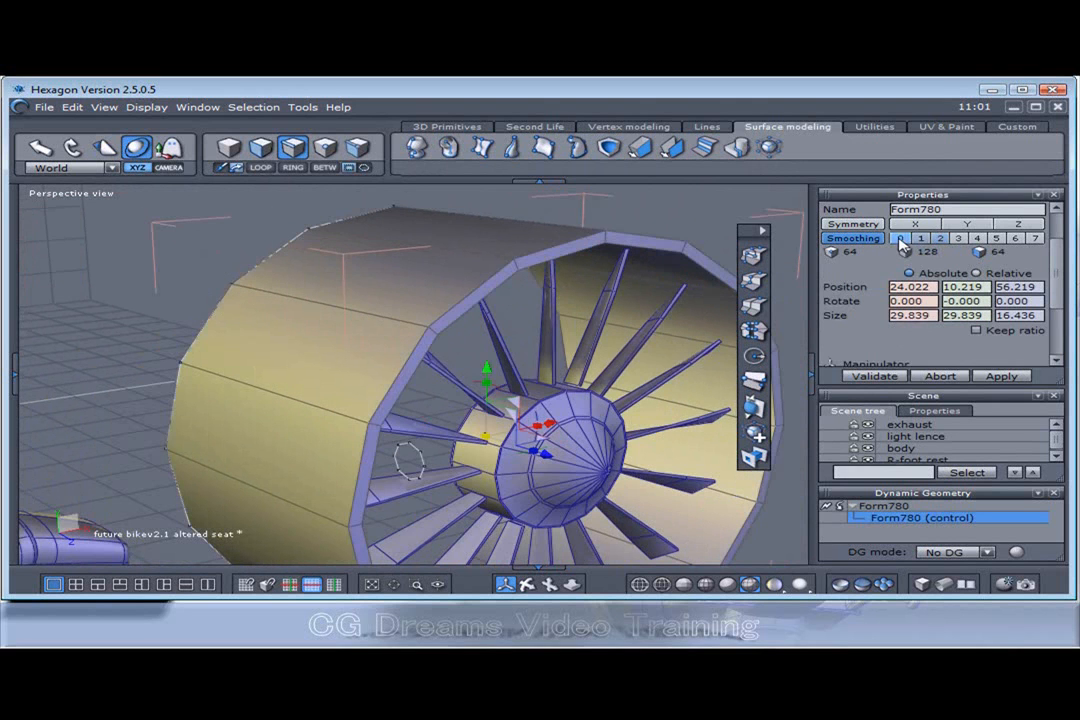
# Extrude the face loop on the housing's front rim slightly forward to Z 64.498 and set the housing's smoothing to level 2.
pyautogui.click(260, 147)
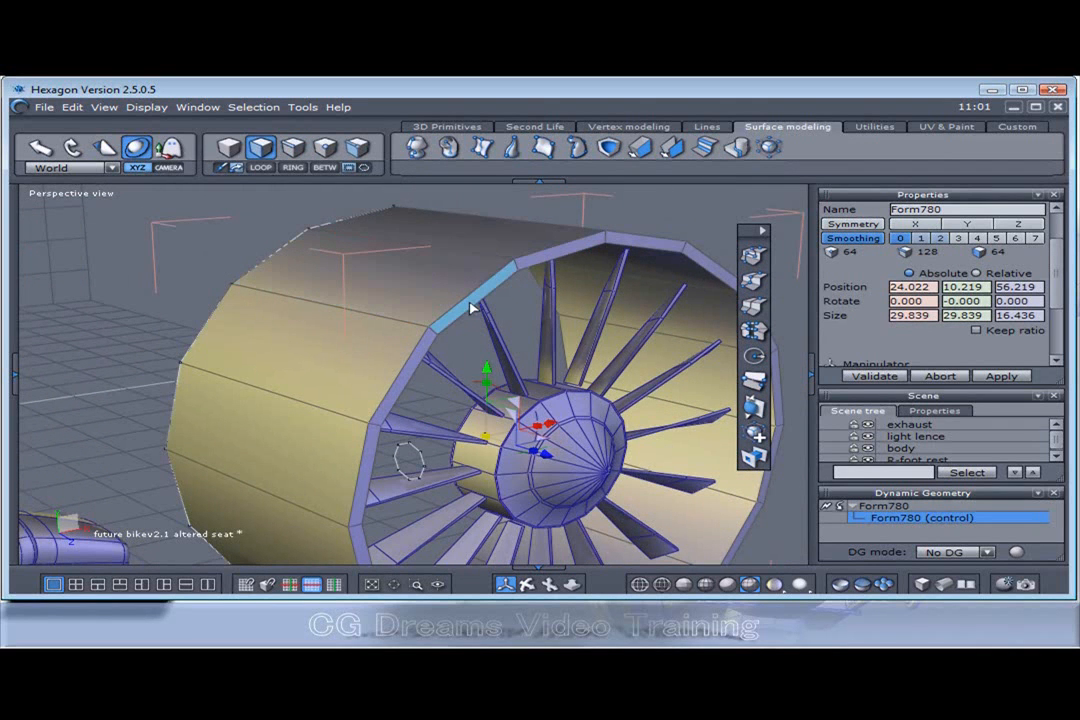
pyautogui.click(535, 263)
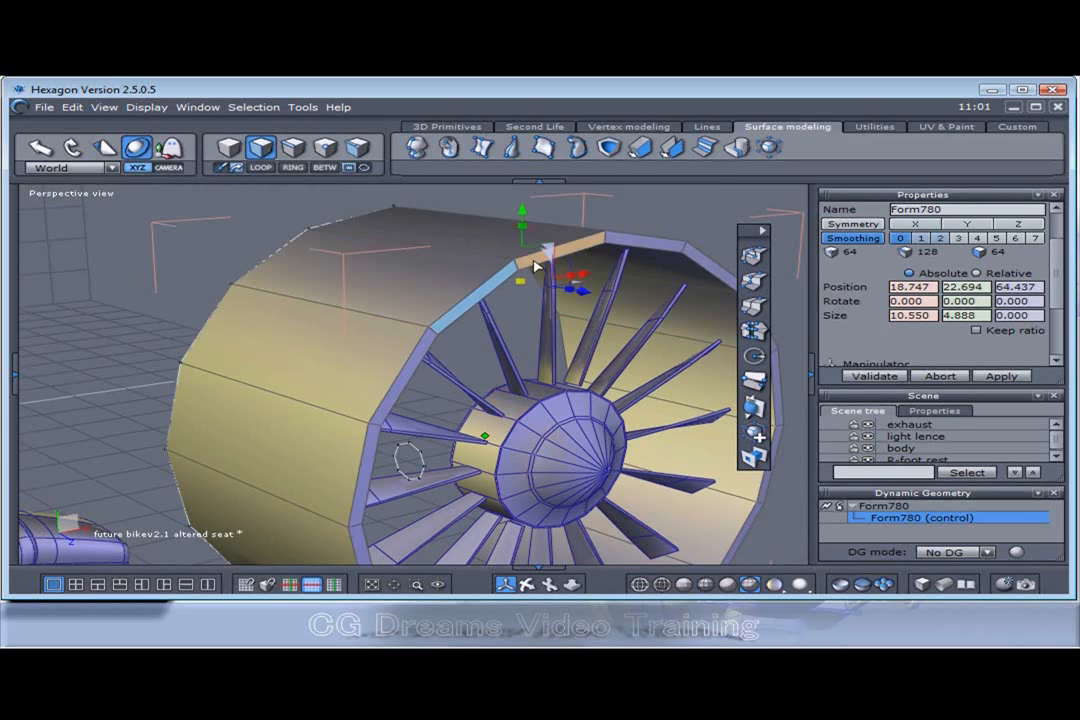
pyautogui.doubleClick(535, 265)
pyautogui.moveTo(658, 484); pyautogui.dragTo(663, 492)
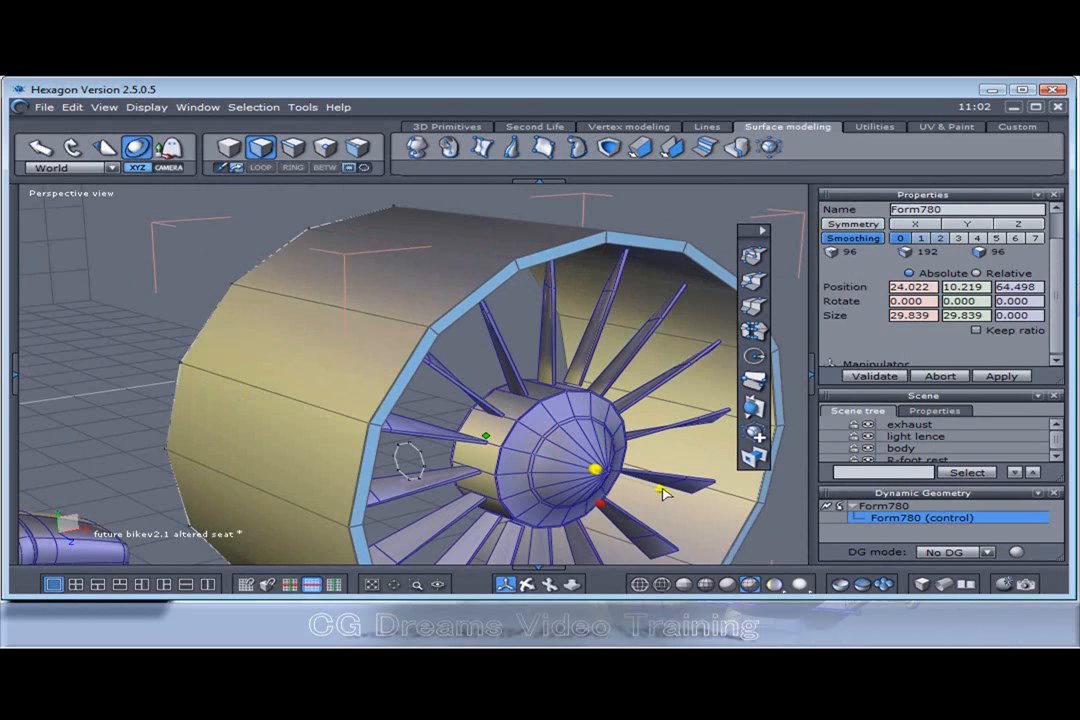
pyautogui.click(942, 239)
pyautogui.click(675, 219)
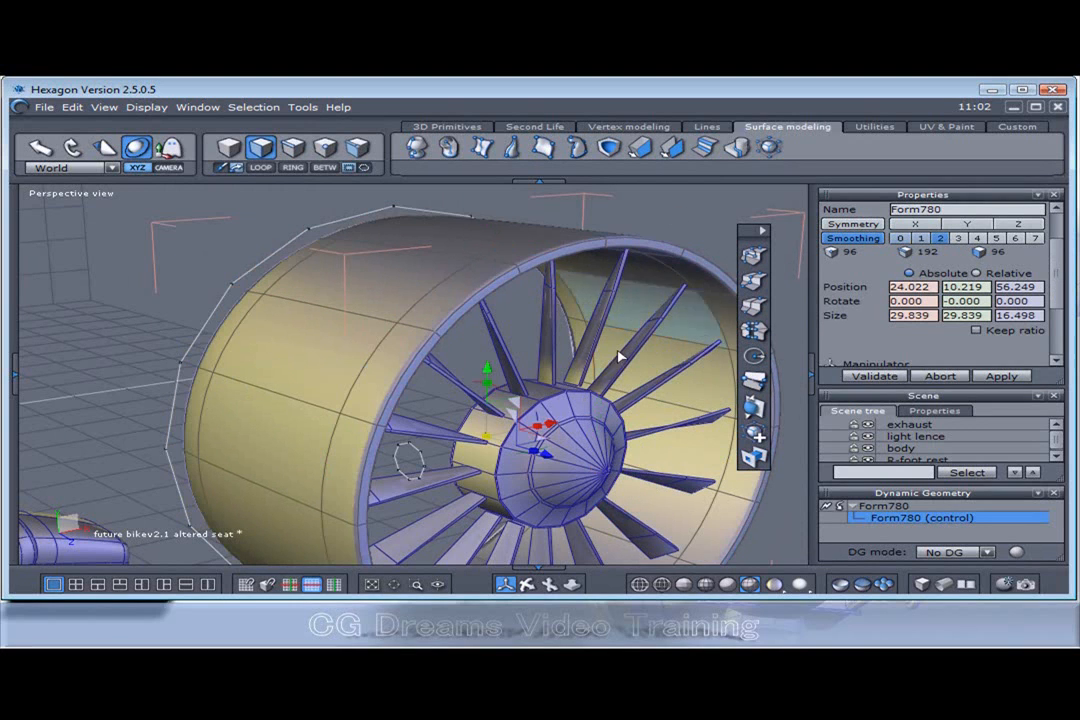
# Examine the smoothed housing and its fit around the fan hub and blades from several angles.
pyautogui.moveTo(566, 395); pyautogui.dragTo(588, 410, button='middle')
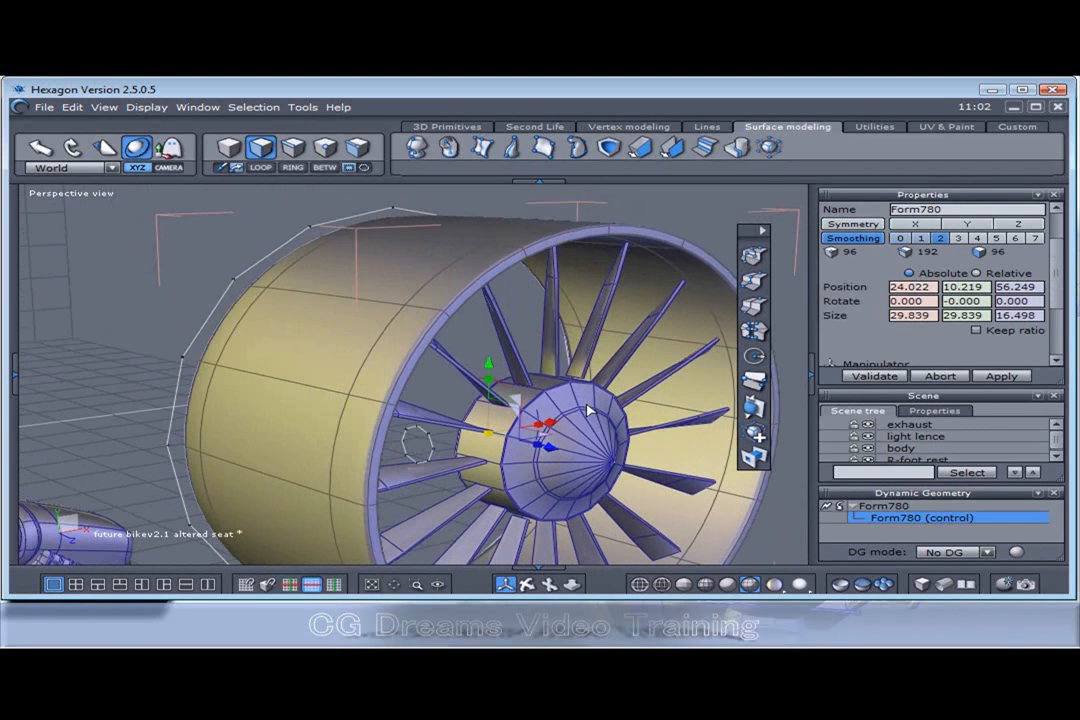
pyautogui.click(581, 414)
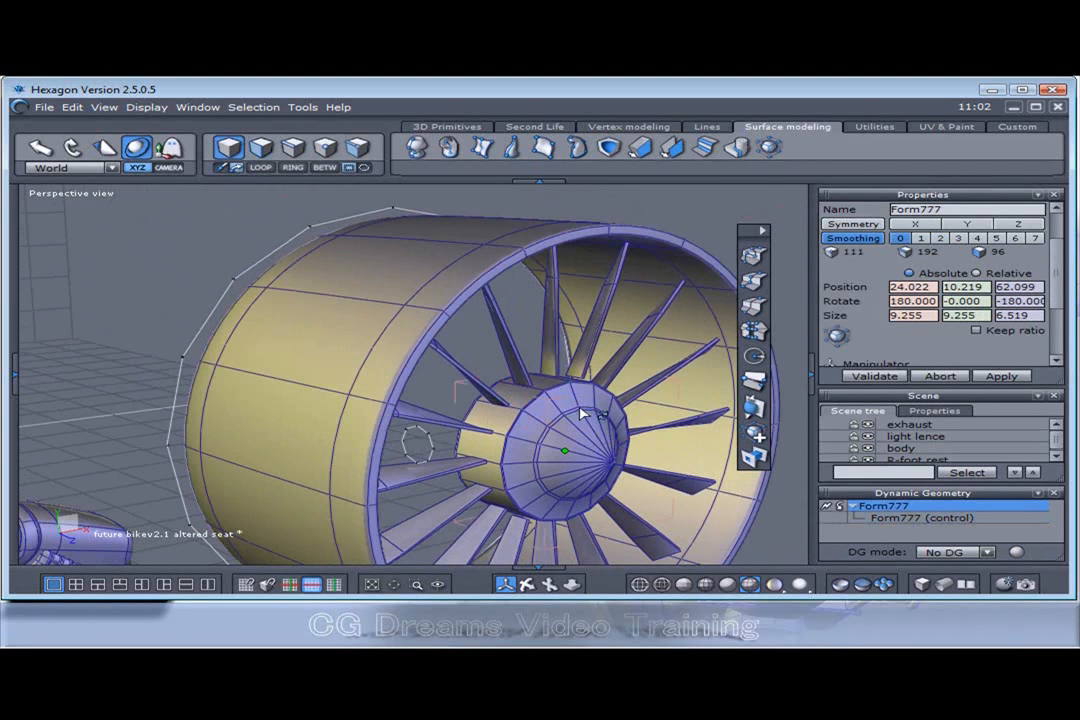
pyautogui.click(419, 311)
pyautogui.moveTo(410, 306); pyautogui.dragTo(402, 428, button='middle')
pyautogui.scroll(3, 436, 395)
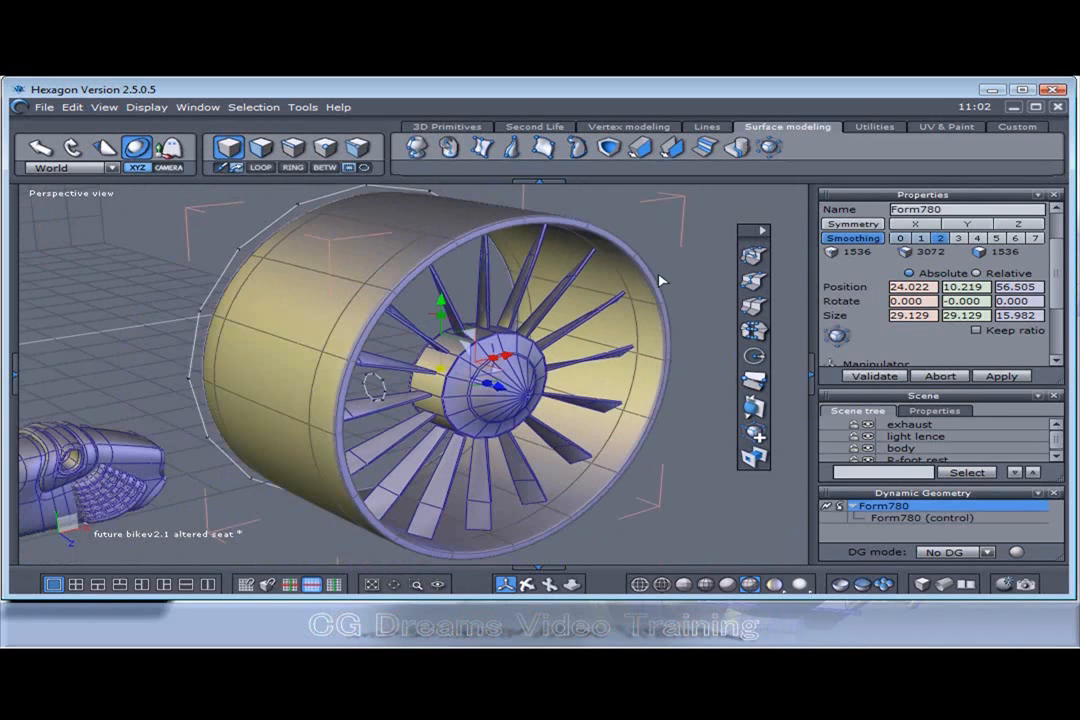
pyautogui.moveTo(660, 281); pyautogui.dragTo(440, 390, button='middle')
pyautogui.scroll(3, 455, 368)
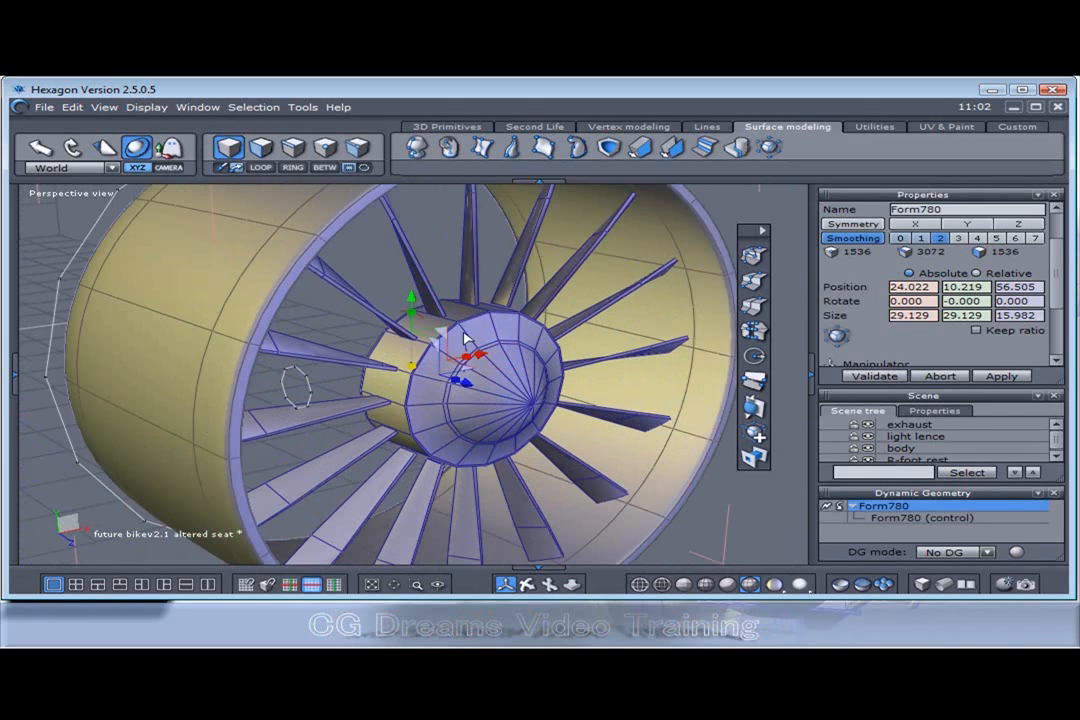
pyautogui.scroll(-4, 464, 338)
pyautogui.moveTo(464, 338); pyautogui.dragTo(608, 380, button='middle')
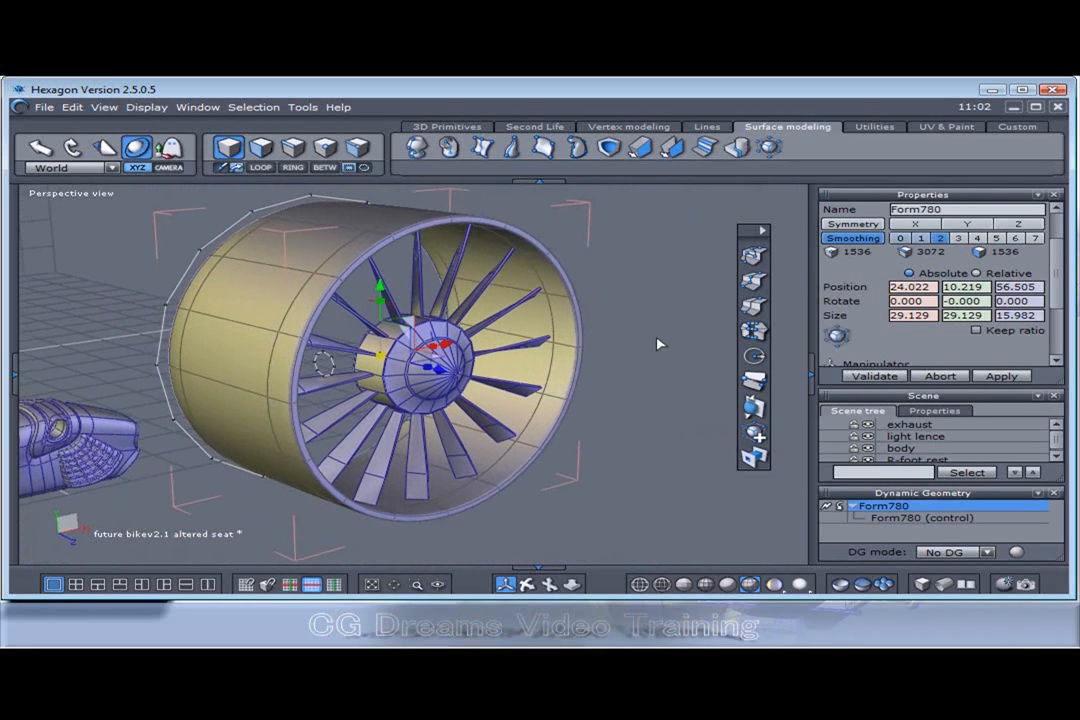
pyautogui.click(697, 252)
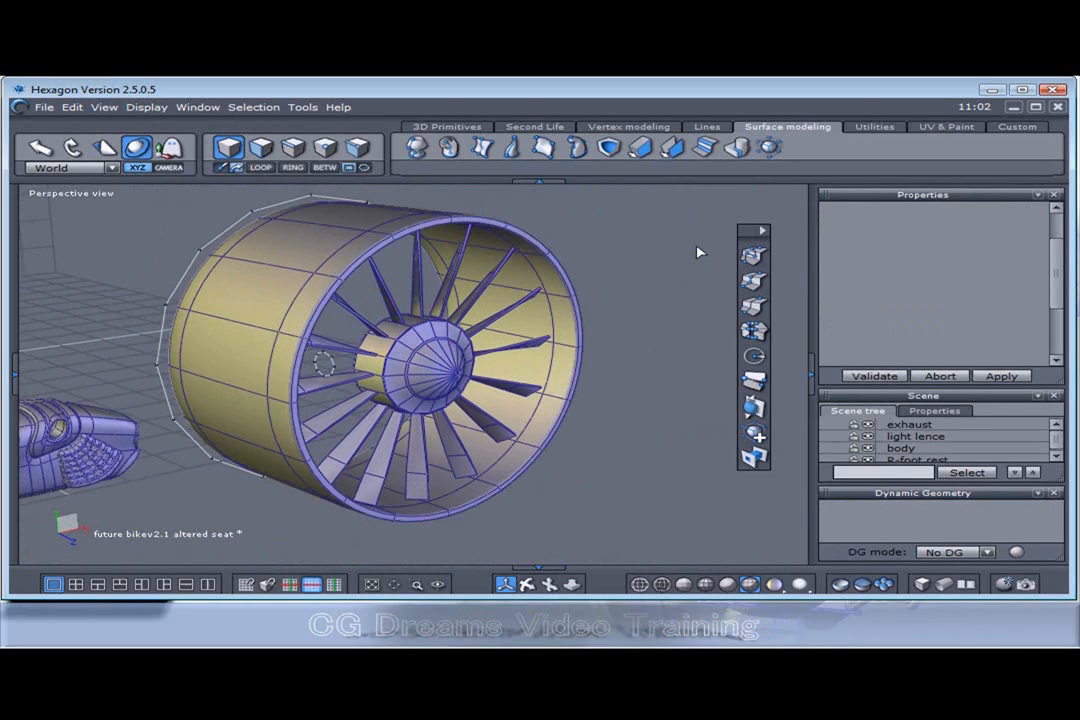
# Select the large circle curve at the rear of the housing and move it along Z to 79.367, in front of the fan.
pyautogui.click(240, 235)
pyautogui.moveTo(316, 303); pyautogui.dragTo(698, 430)
pyautogui.scroll(-3, 602, 405)
pyautogui.moveTo(602, 405); pyautogui.dragTo(614, 455, button='middle')
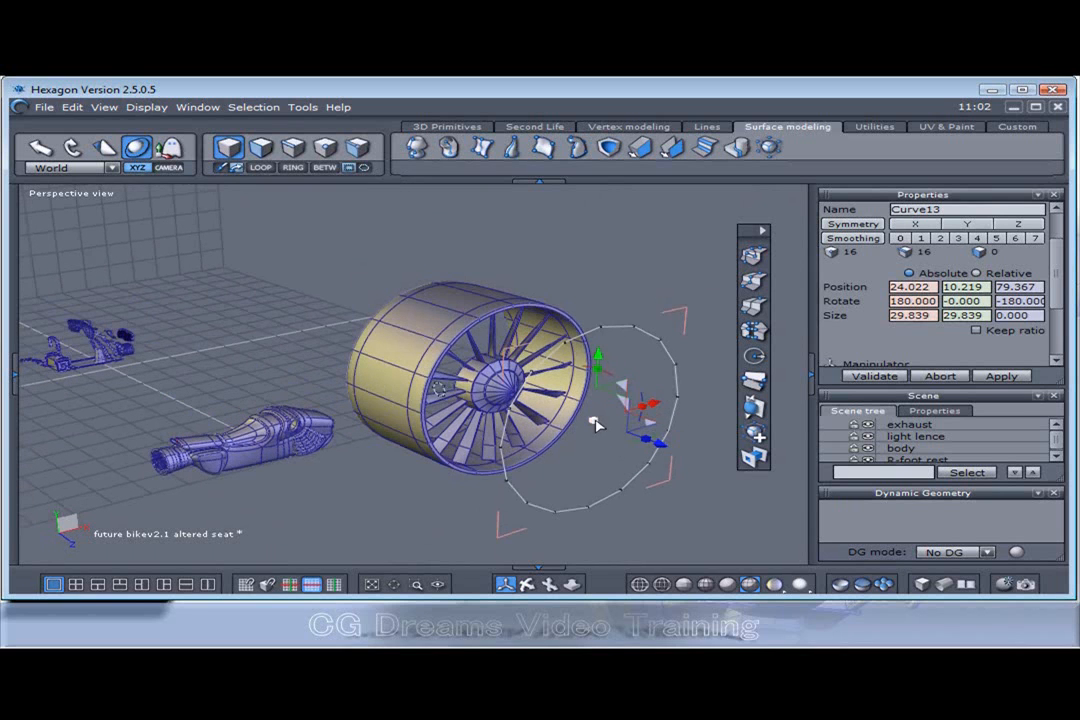